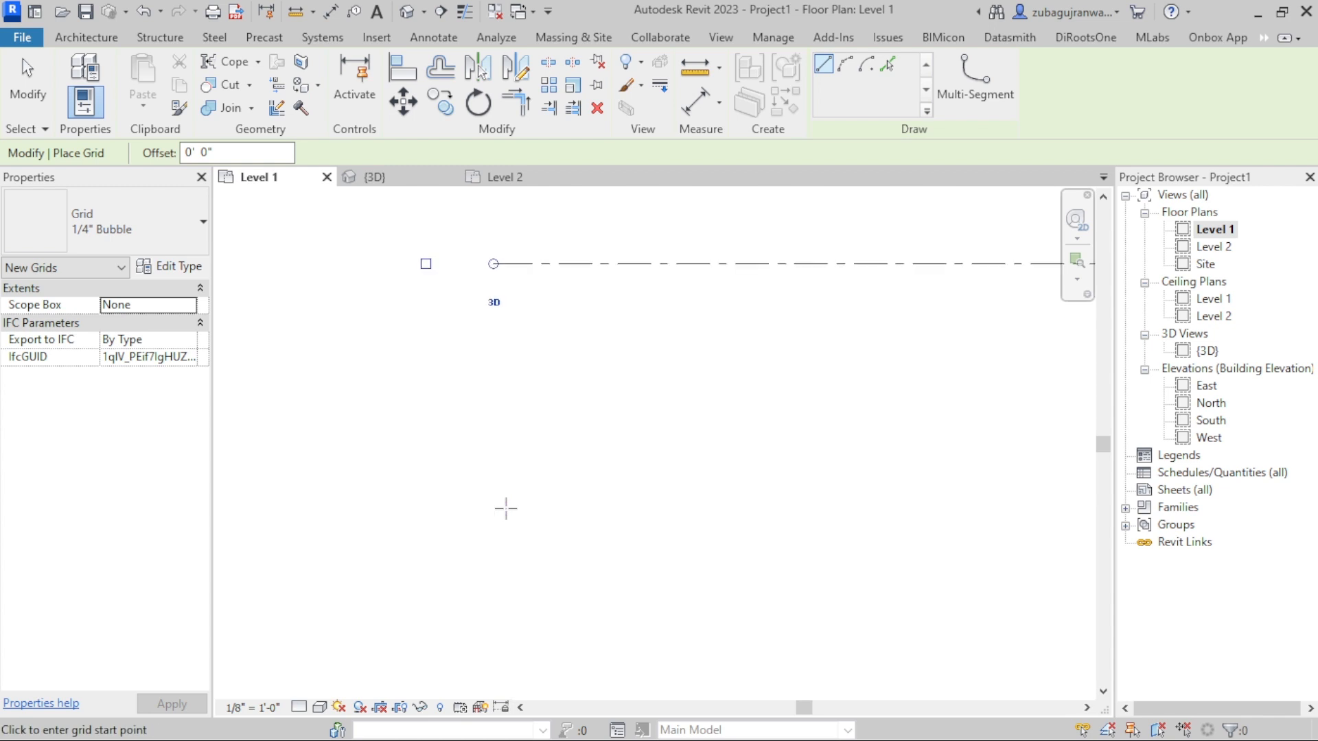
Step: Draw a second horizontal grid line about 30' below grid 1, aligned with both of its ends
scroll(504, 506, down, 2)
scroll(494, 479, up, 1)
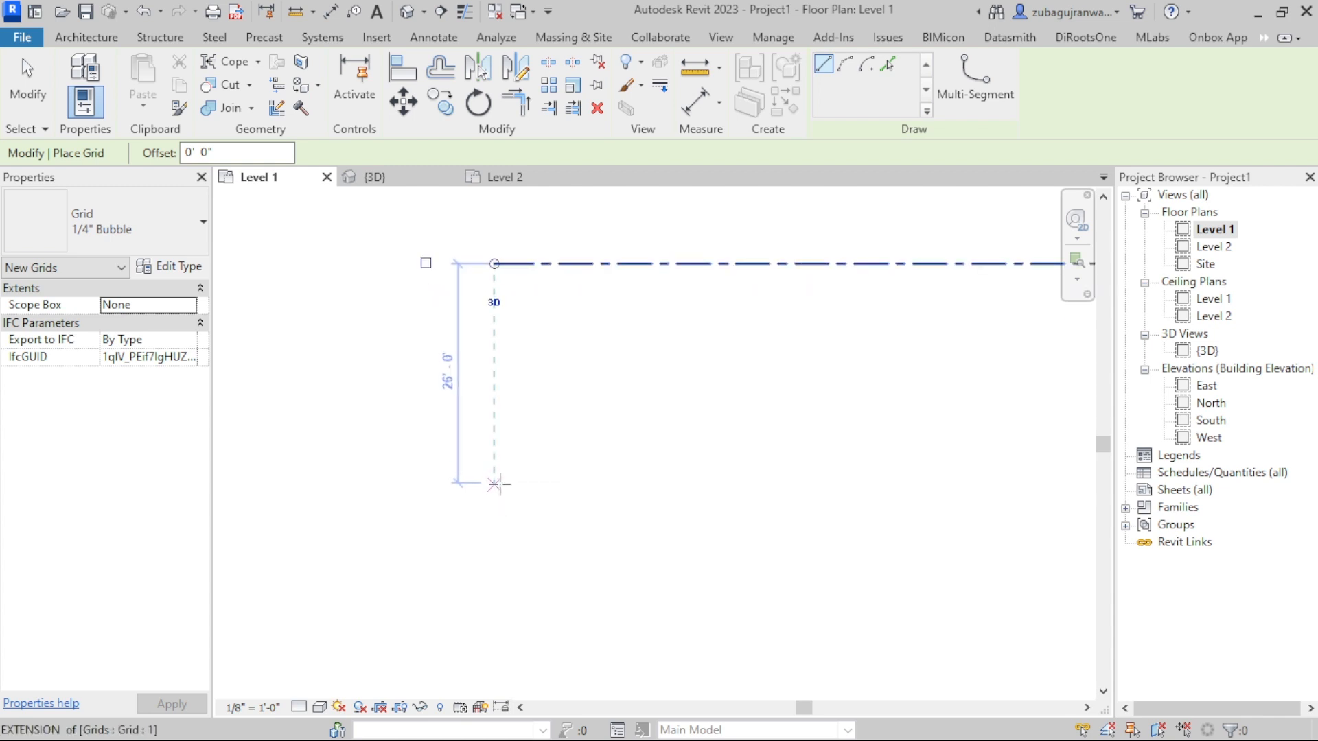
key(Escape)
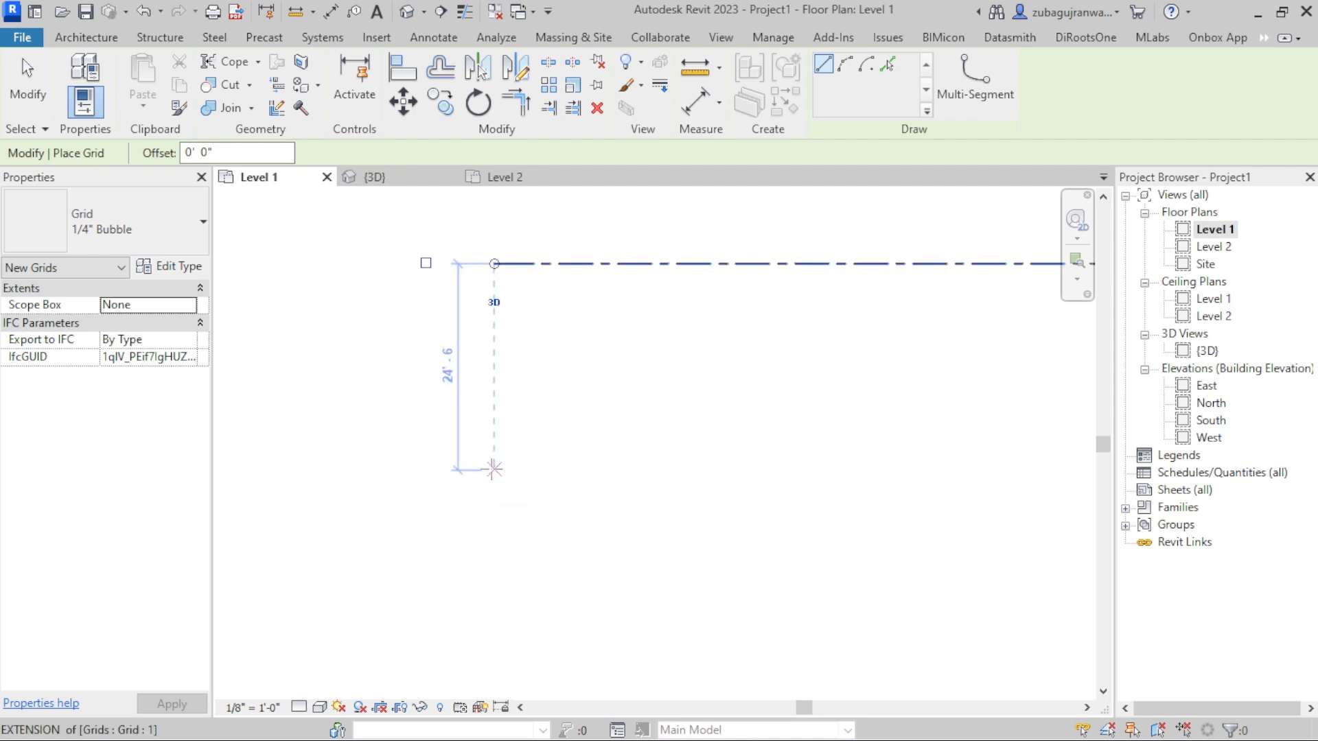
click(494, 514)
scroll(494, 515, down, 3)
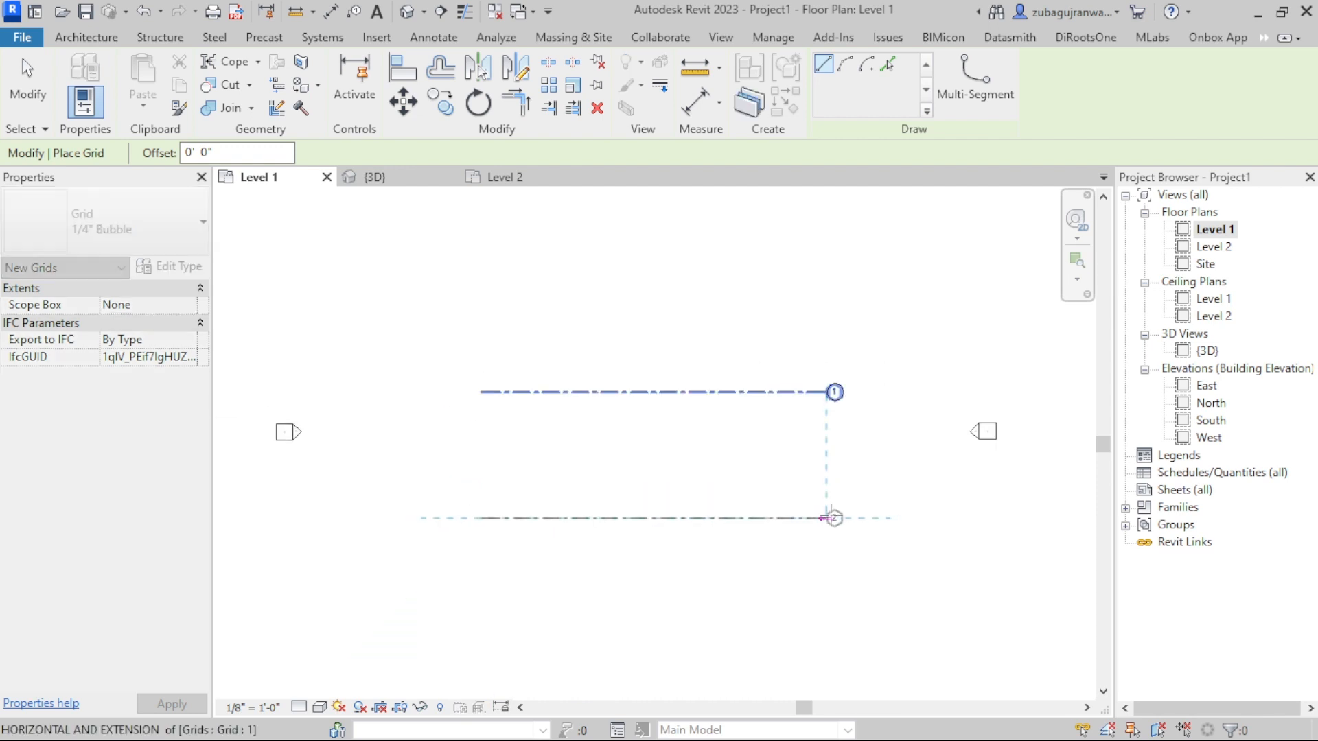
click(826, 518)
Step: Draw a third horizontal grid line about 30' below grid 2, aligned with both of its ends
scroll(571, 276, down, 2)
scroll(576, 578, up, 1)
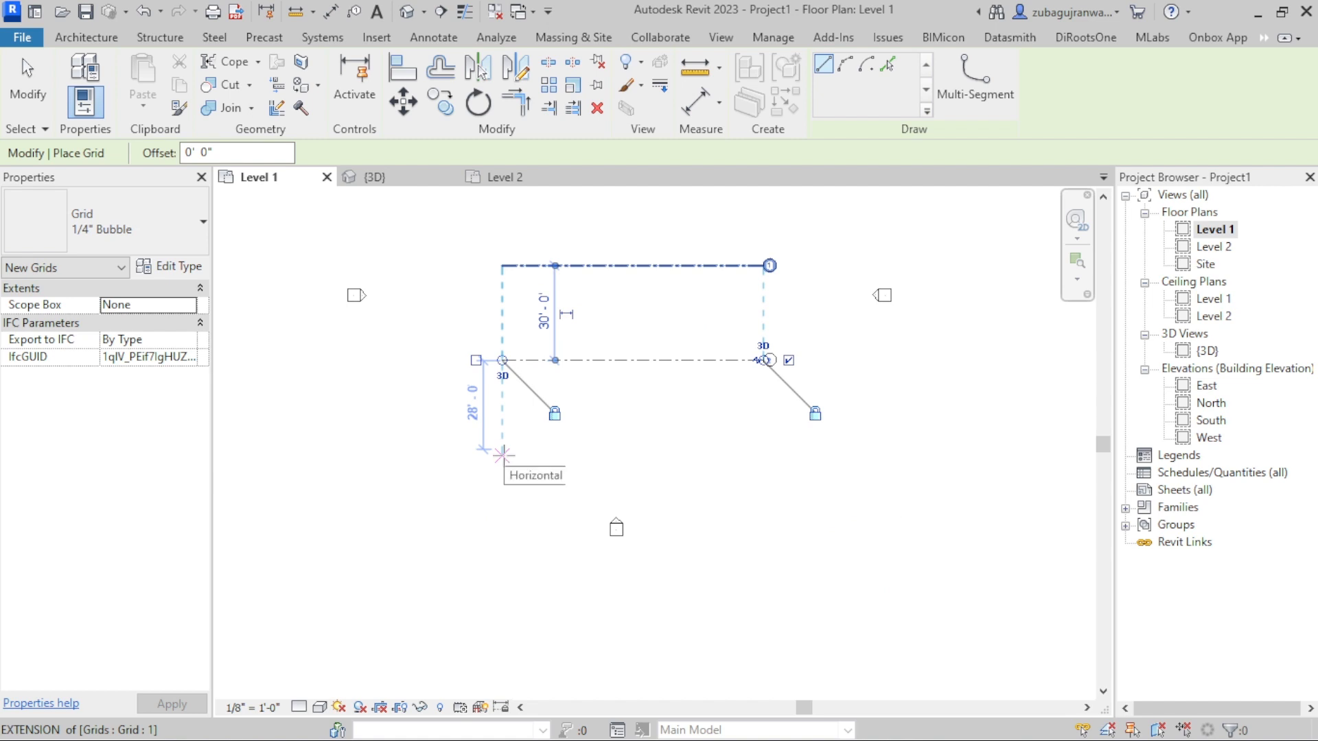
scroll(501, 482, up, 1)
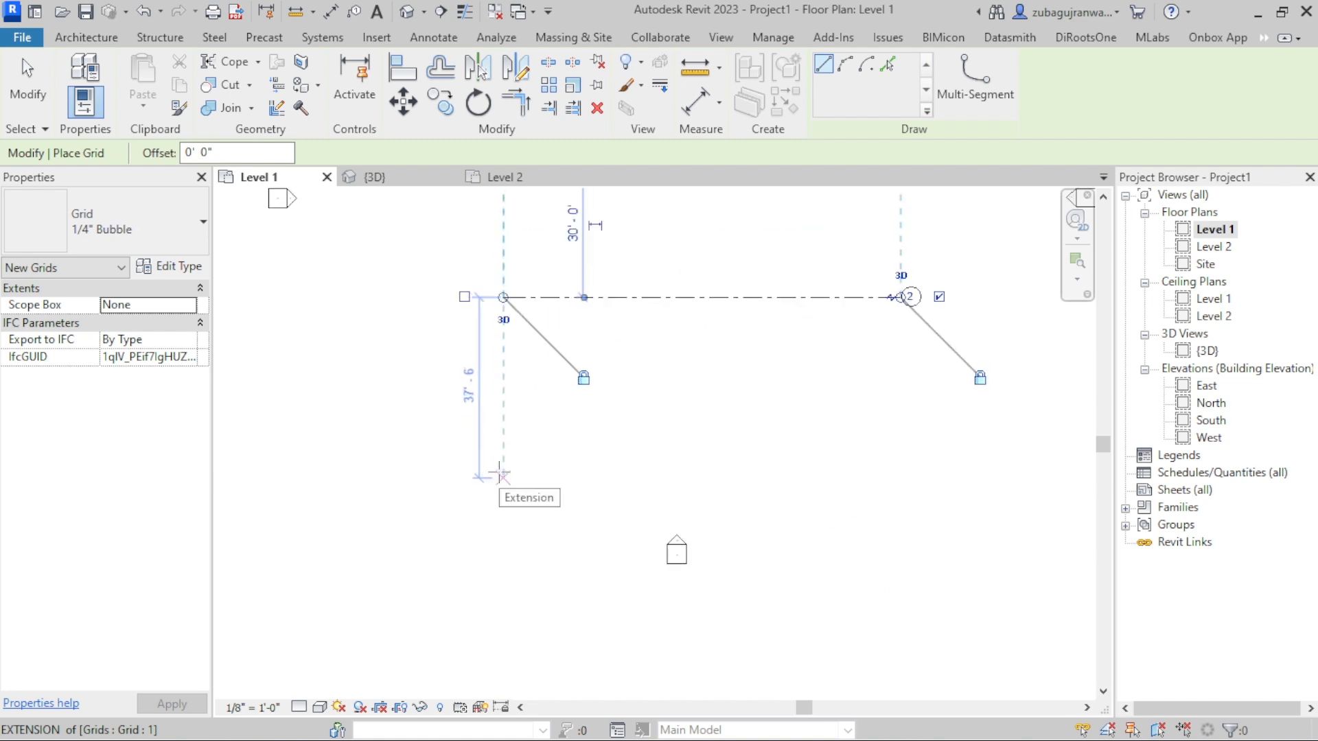
click(503, 442)
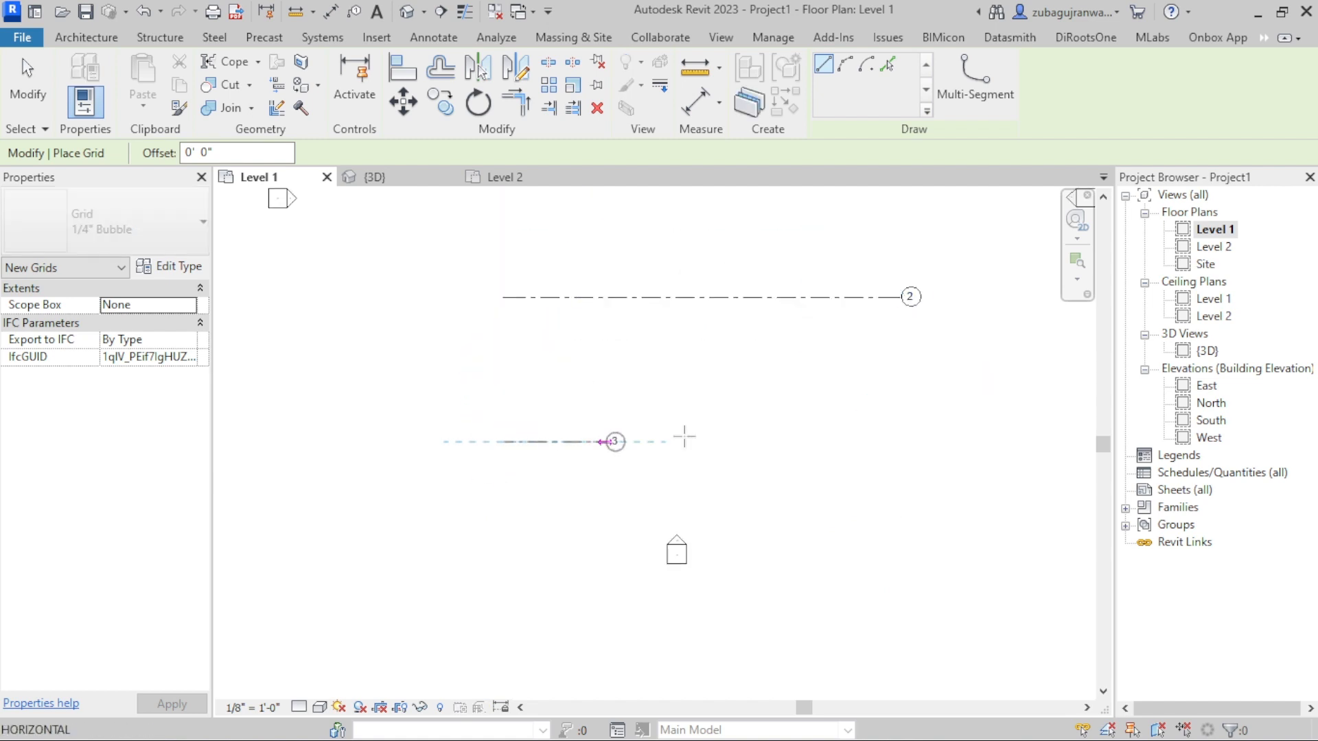
click(900, 442)
scroll(631, 474, down, 2)
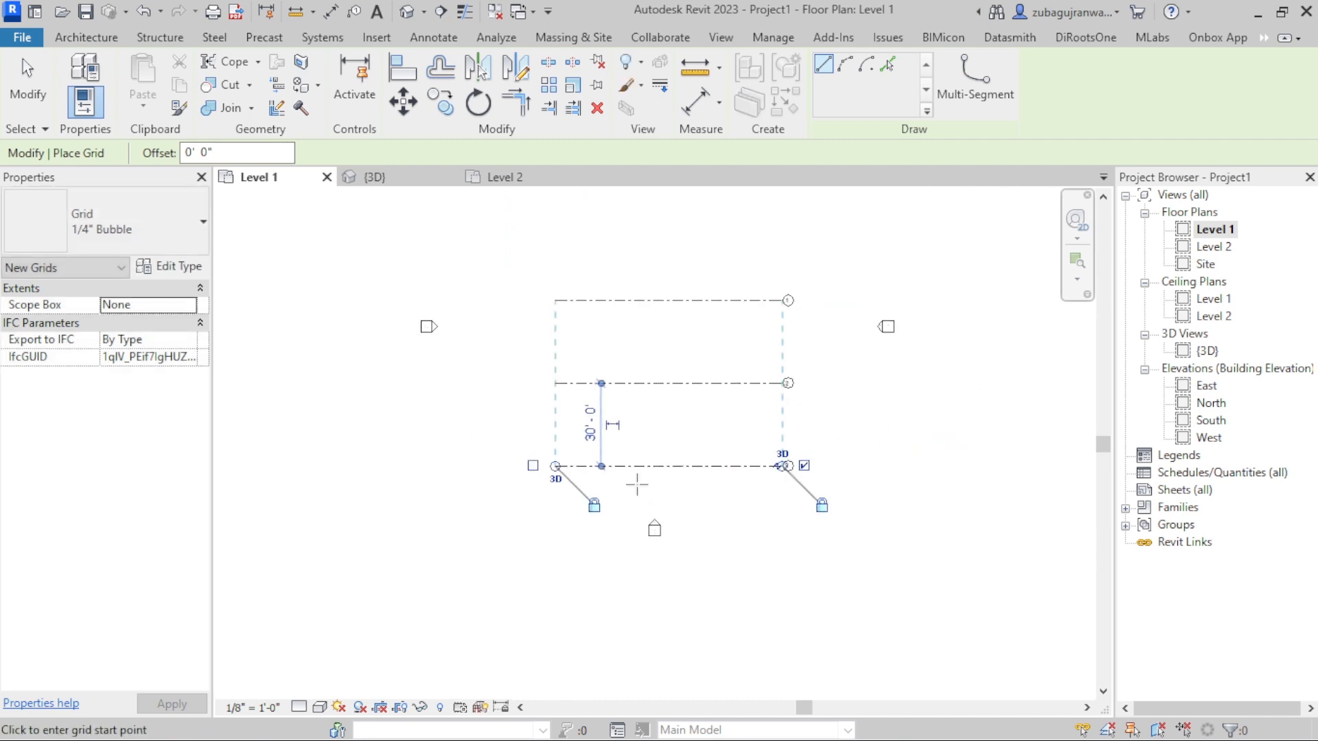
Step: Draw a vertical grid line upward across the three horizontal grids near their left ends, starting below grid 3 and ending above grid 1
scroll(745, 397, up, 1)
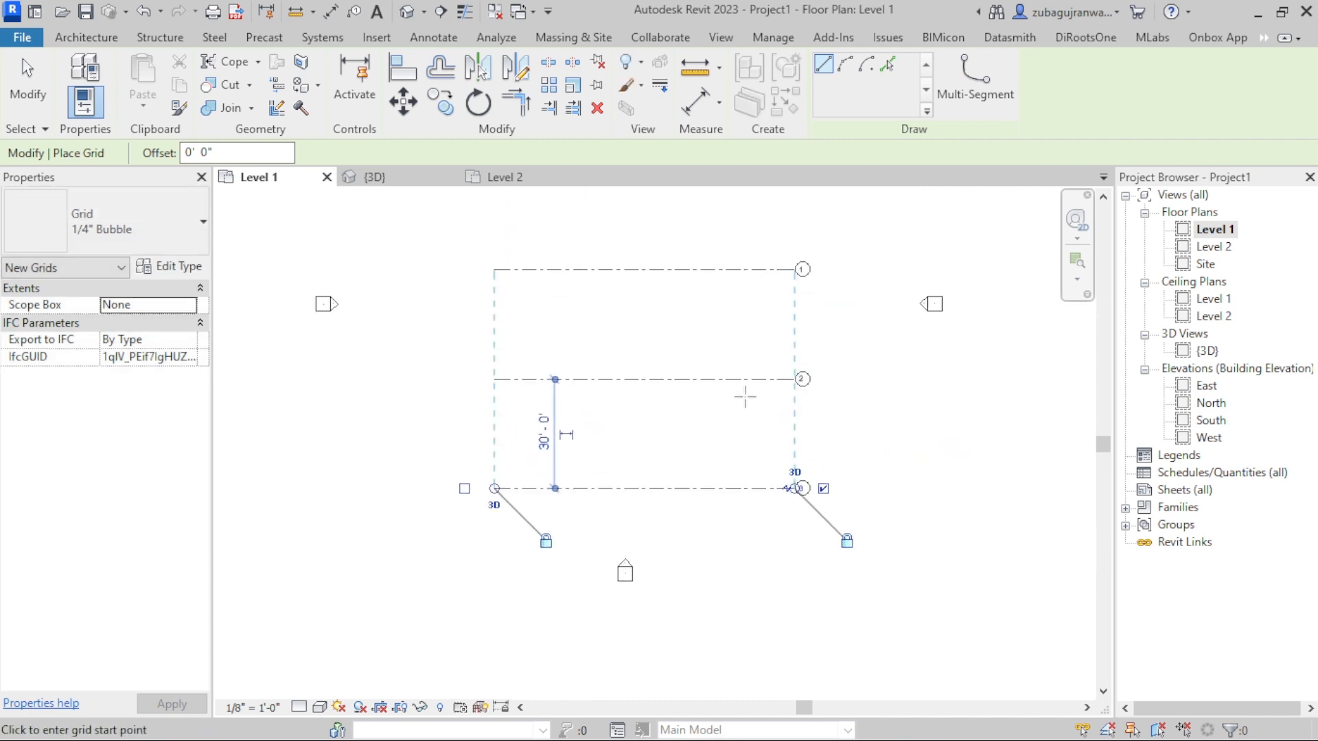
scroll(494, 335, down, 2)
scroll(601, 336, up, 2)
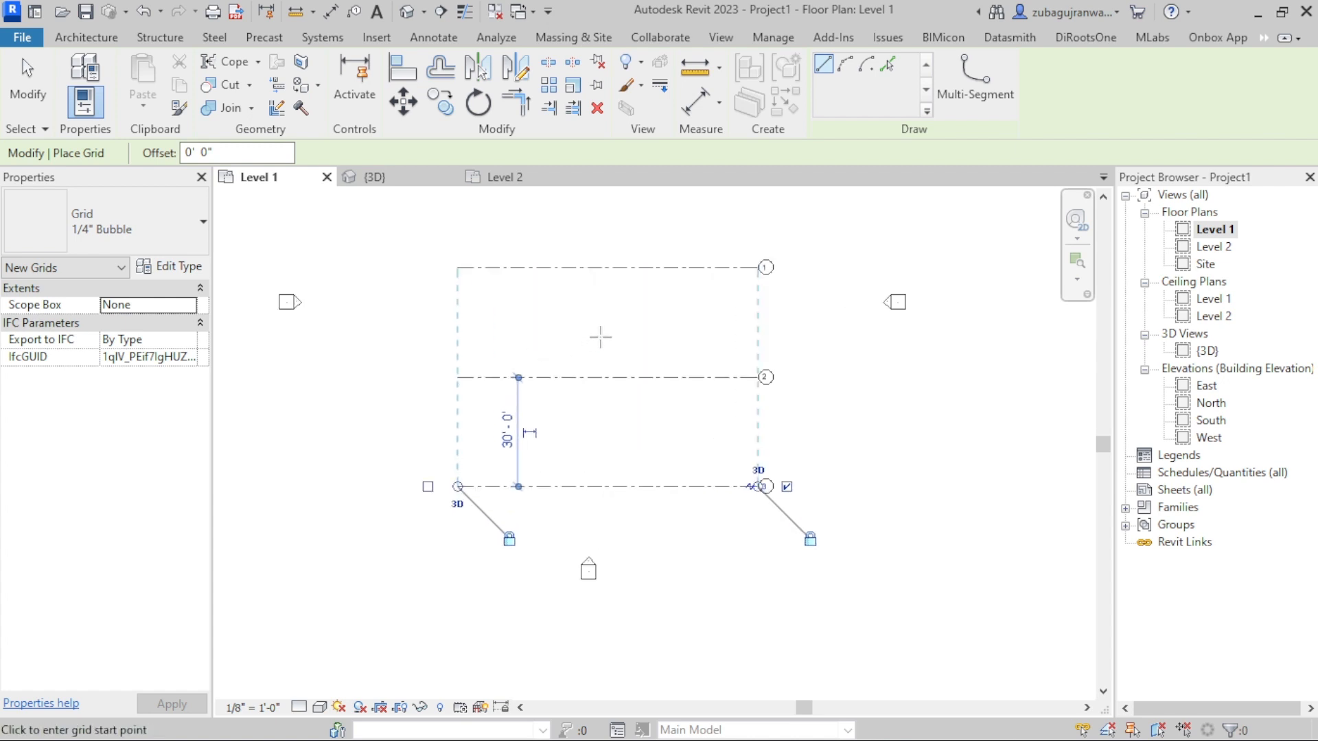
scroll(589, 352, down, 1)
scroll(607, 329, up, 1)
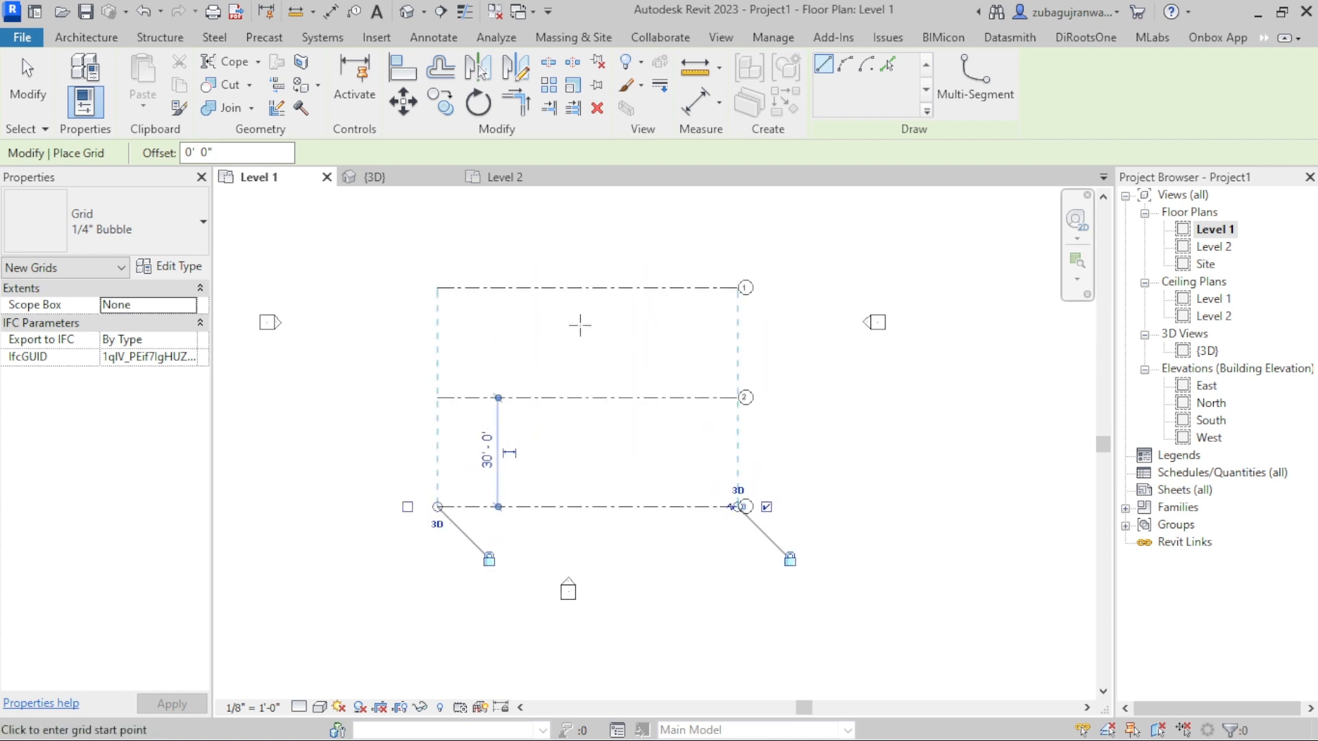
click(481, 578)
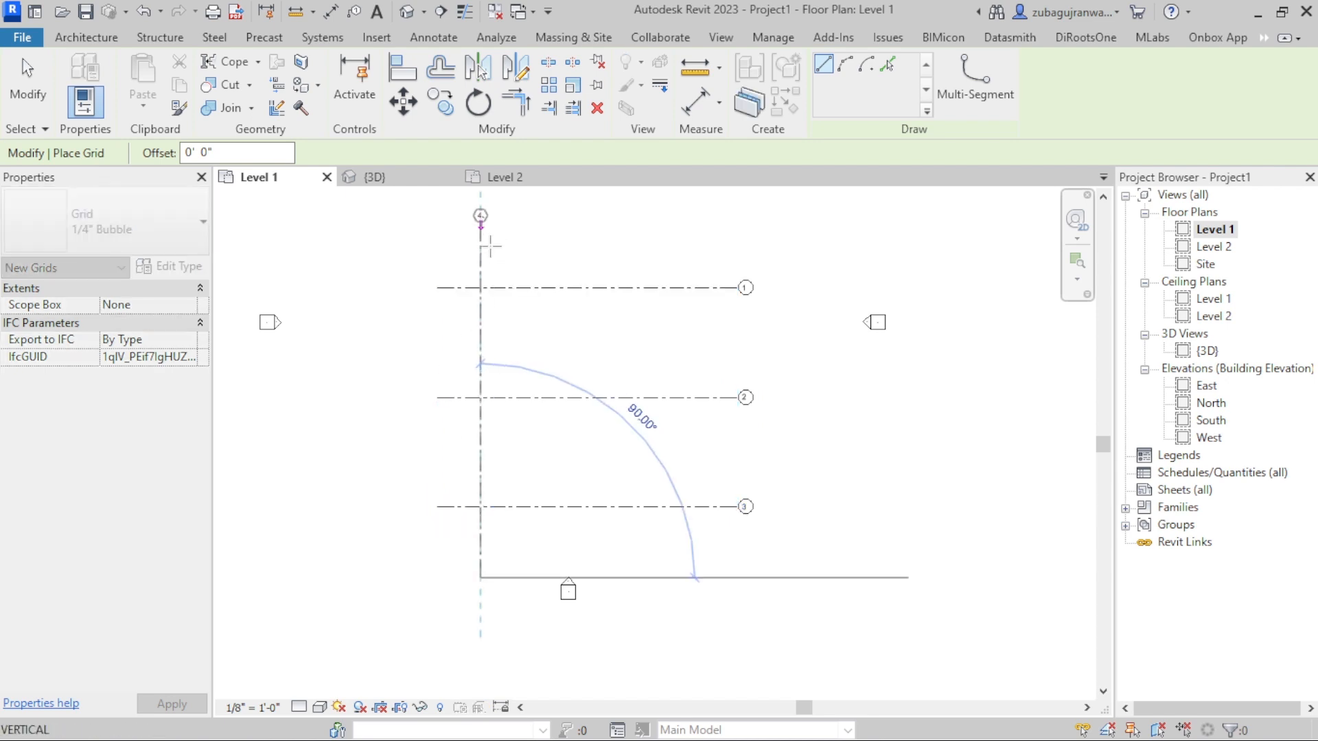
scroll(491, 246, down, 1)
scroll(484, 236, up, 1)
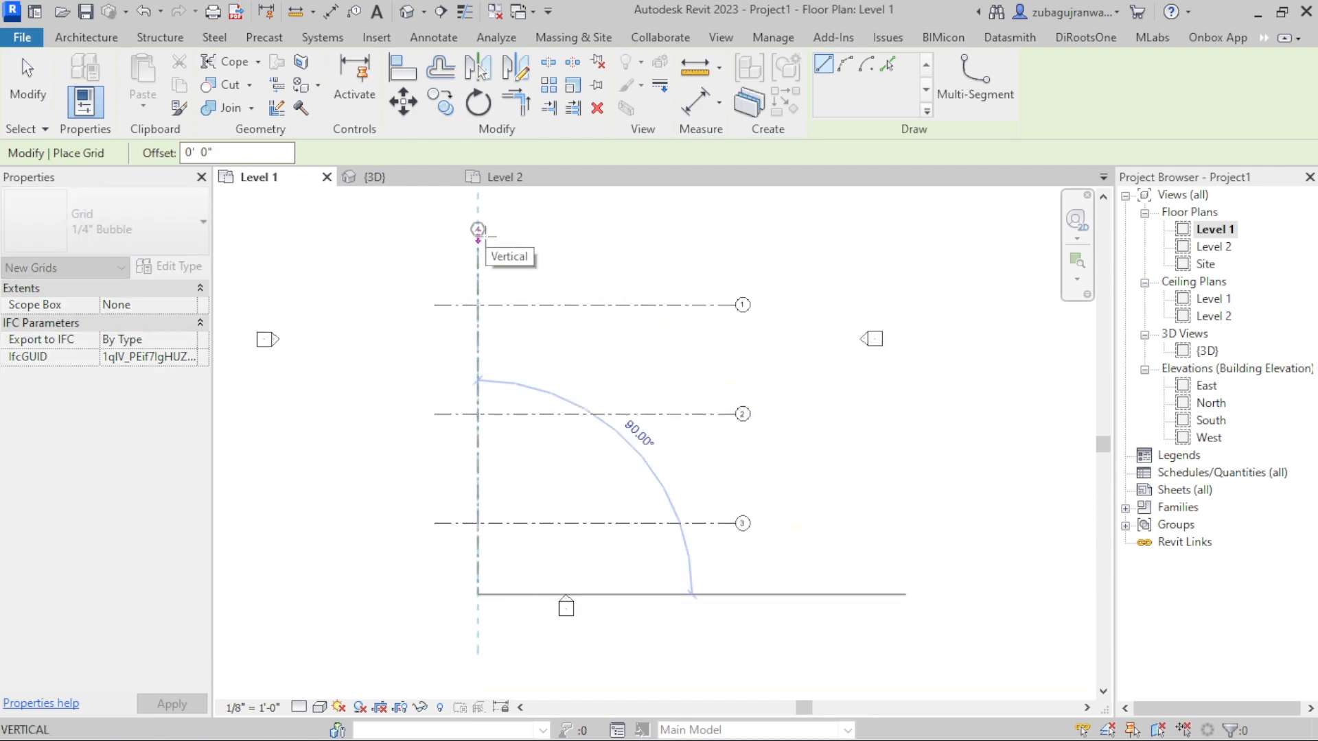
click(479, 229)
middle_drag(481, 196, 481, 240)
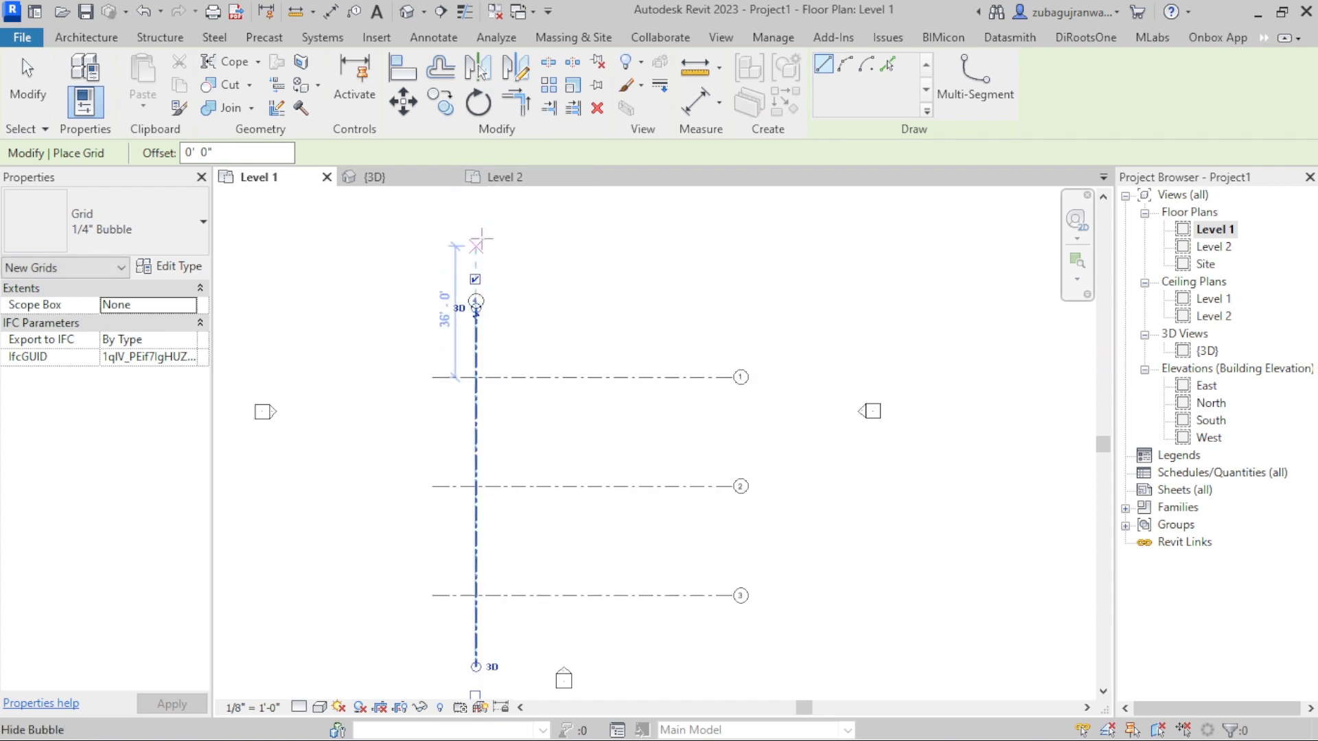
Step: Finish placing grids and rename the vertical grid line's bubble to A
scroll(484, 234, up, 4)
click(479, 378)
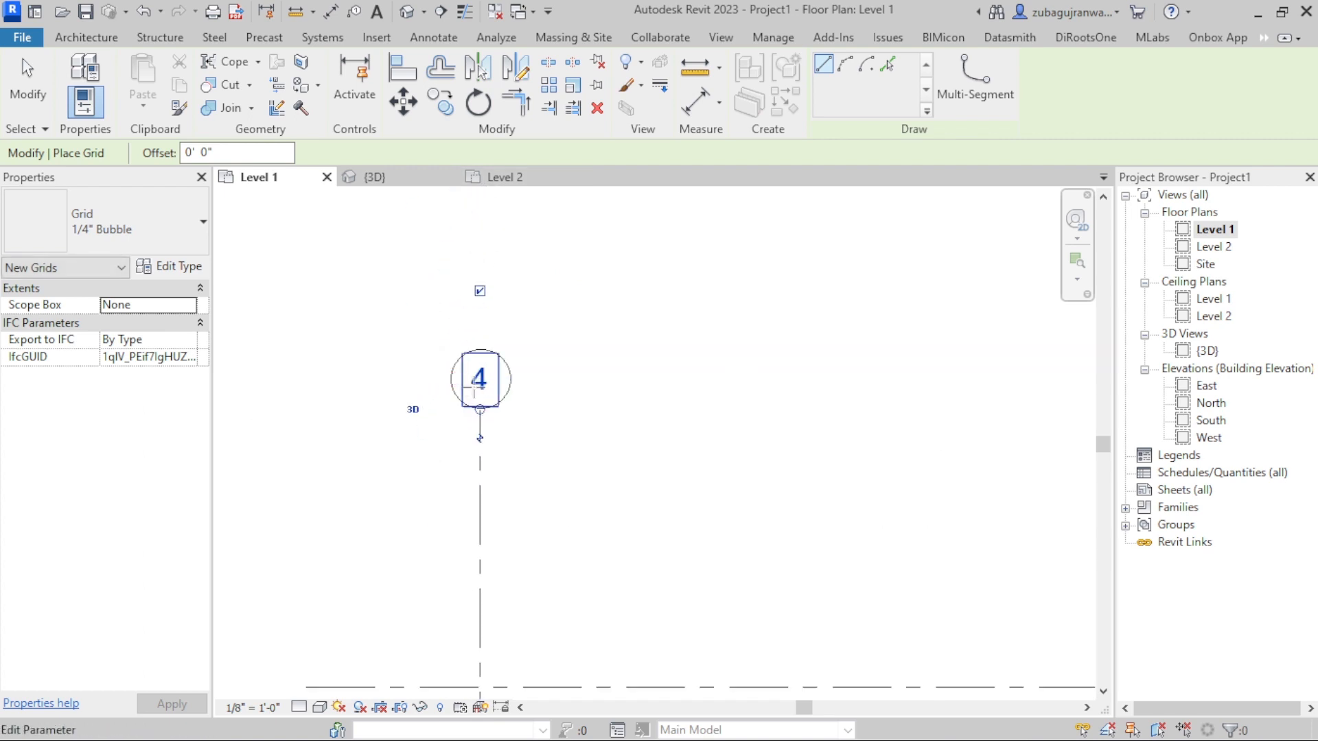
key(Escape)
key(Escape)
key(Escape)
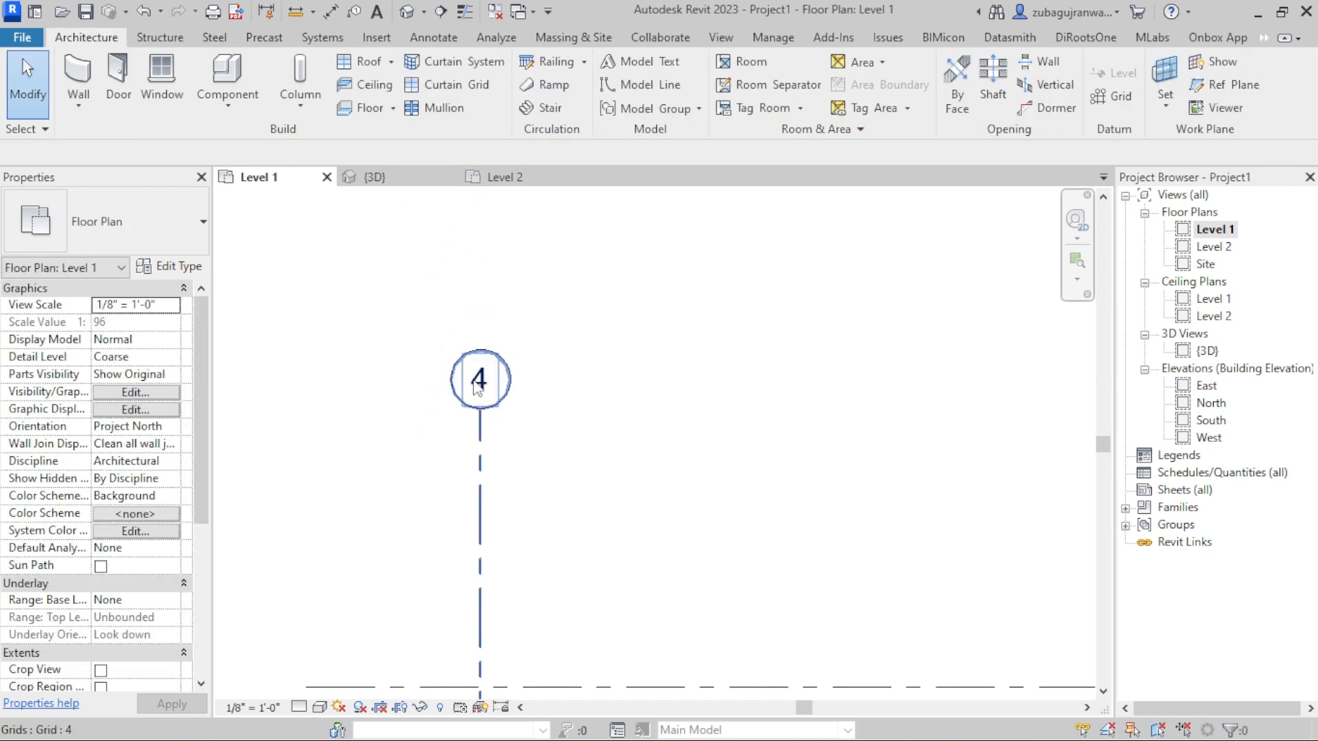
click(478, 384)
click(481, 379)
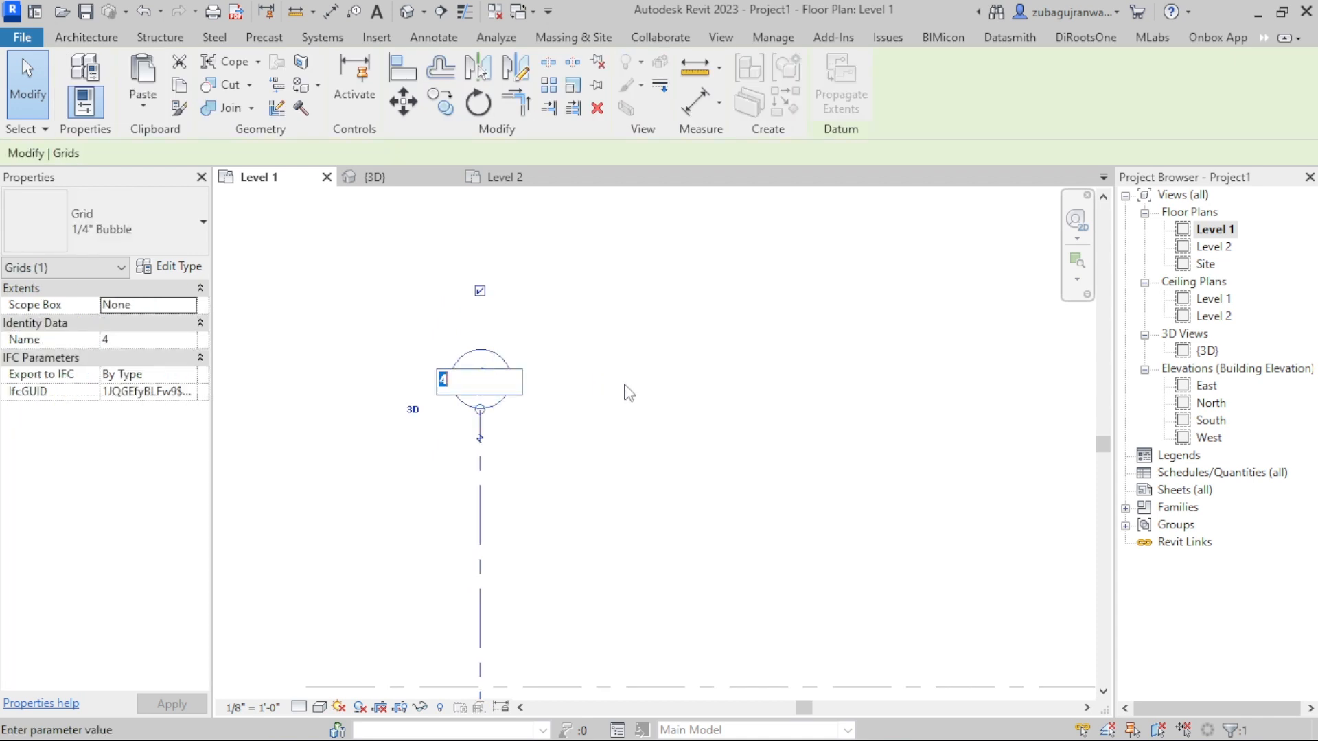
click(585, 392)
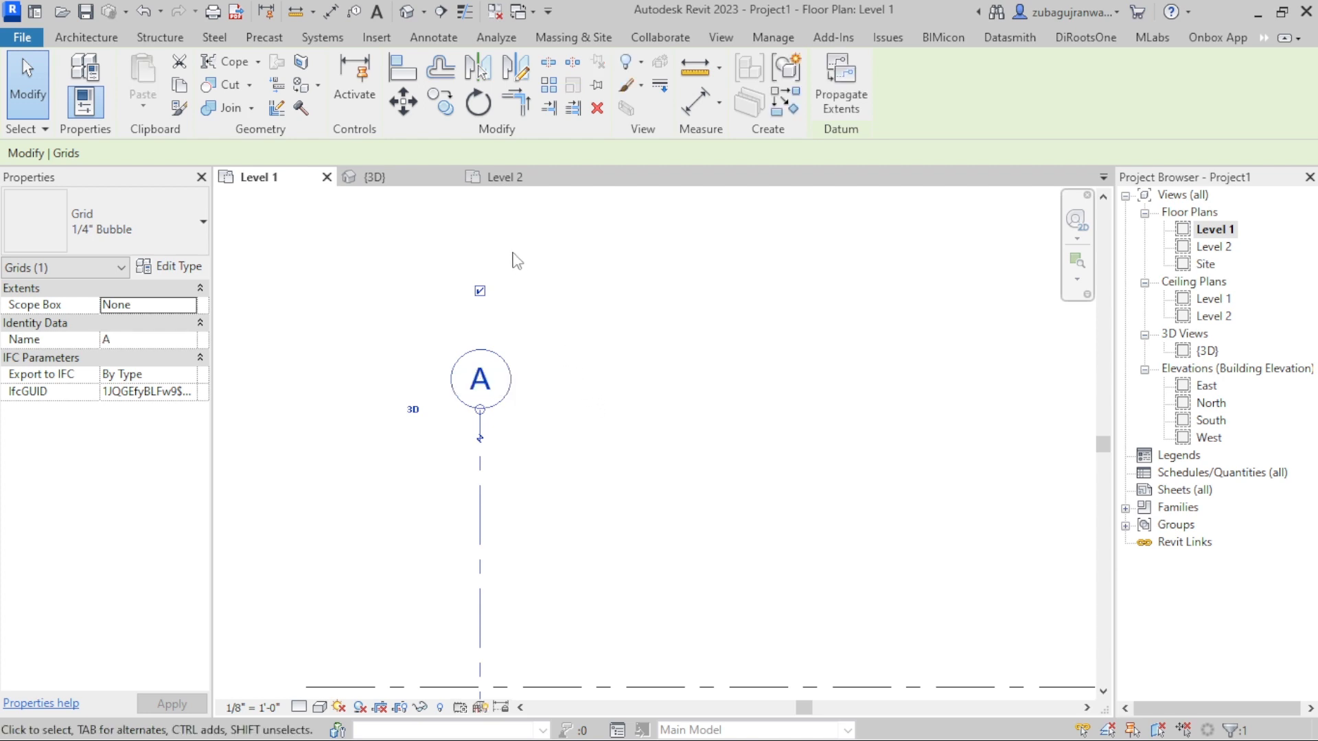
Step: Draw a second vertical grid line downward about 28' to the right of grid A, aligned with its ends
scroll(508, 260, down, 4)
scroll(470, 270, down, 2)
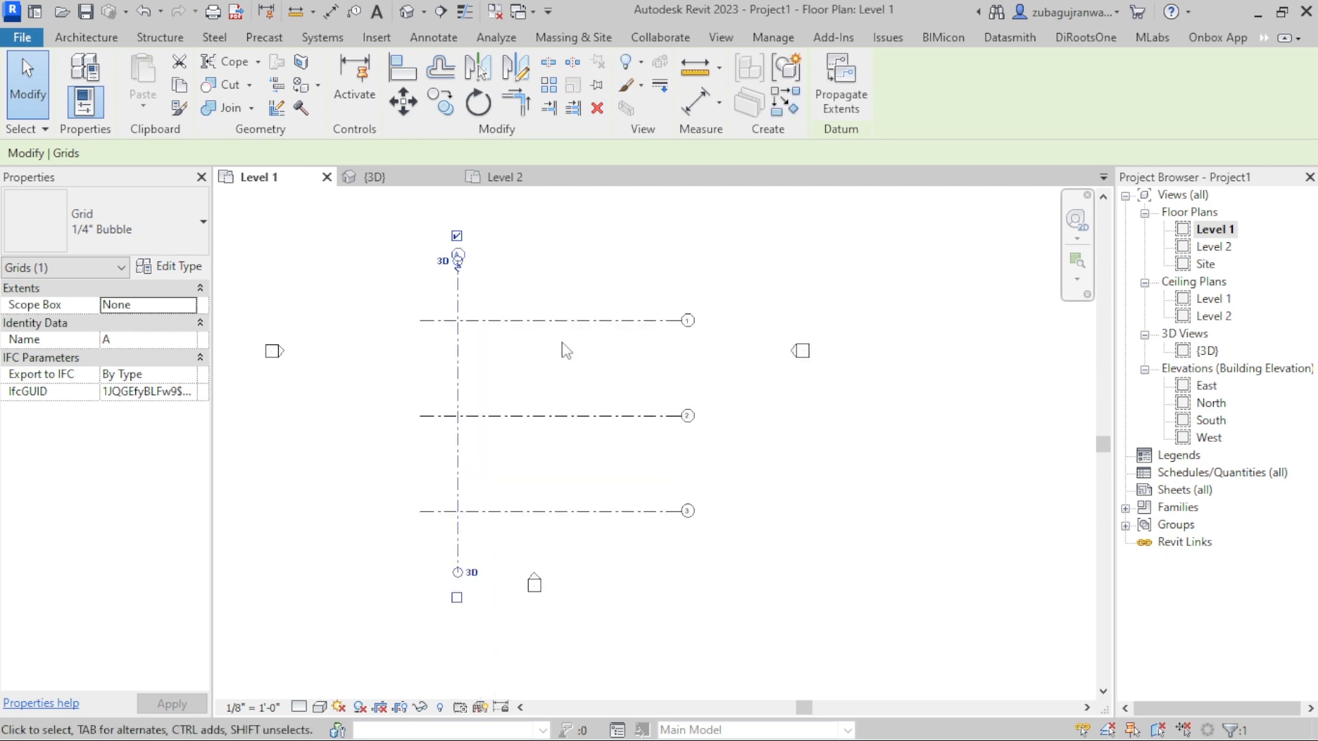
click(532, 254)
click(1112, 96)
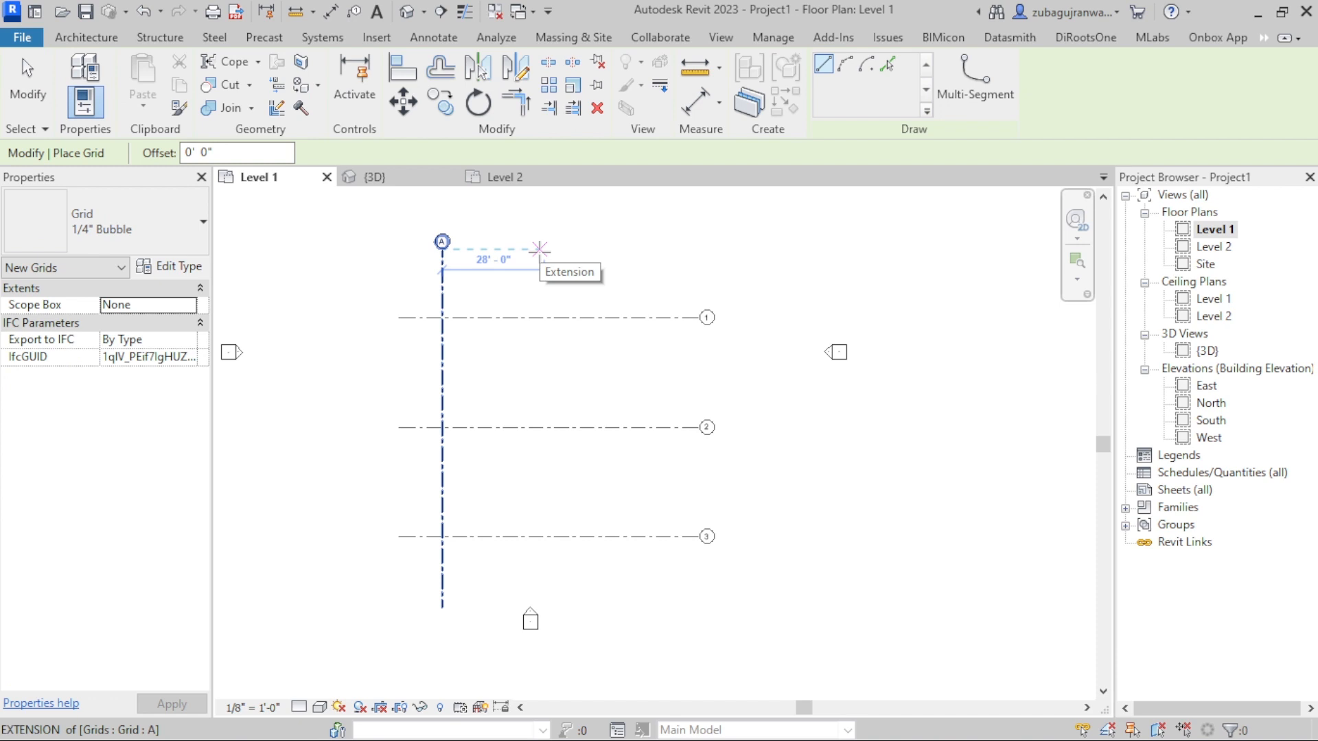
click(539, 248)
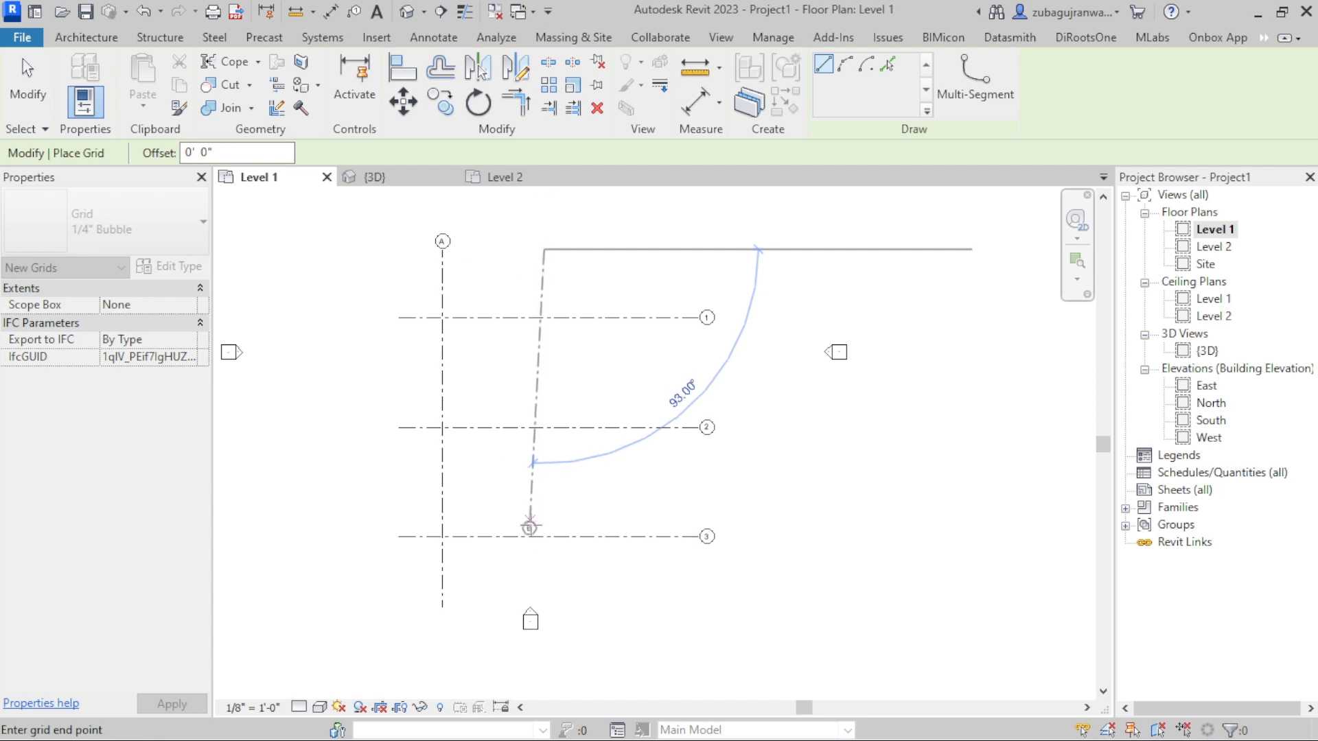
click(544, 607)
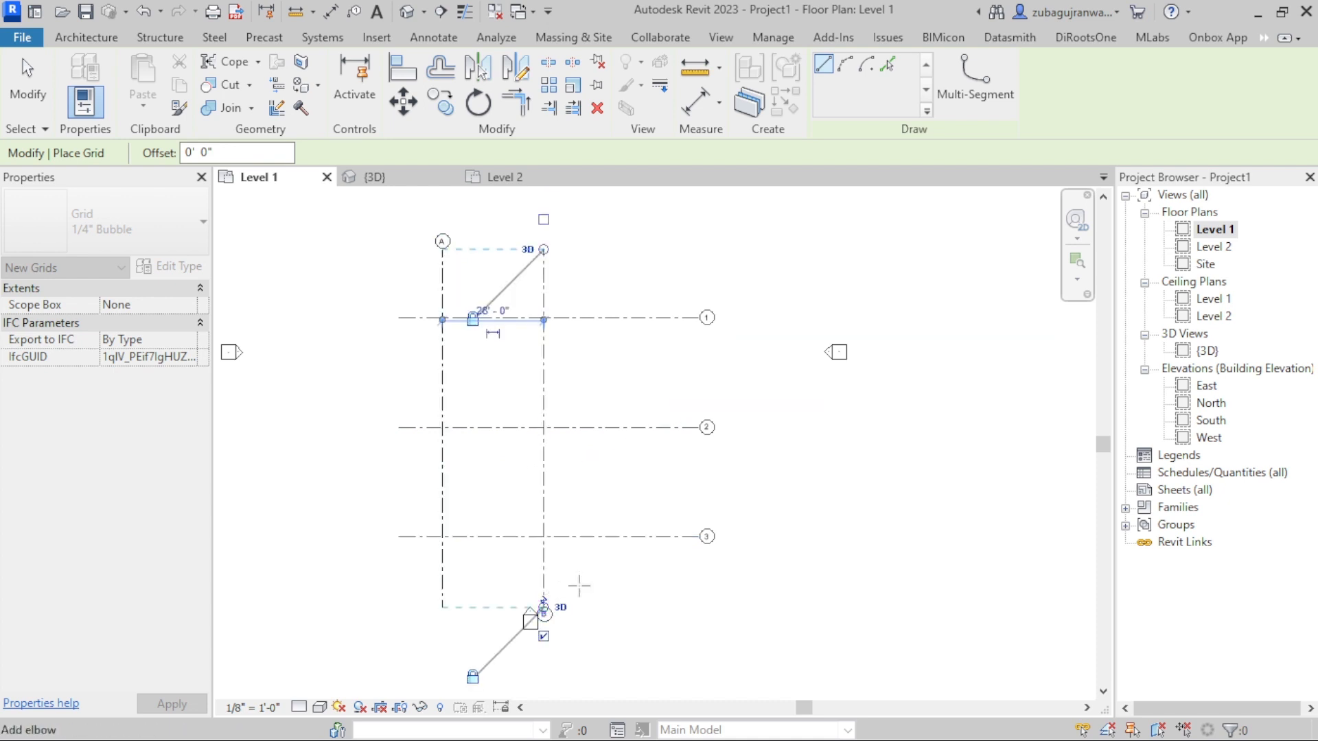
Step: Draw a third vertical grid line upward to the right of grid B, aligned with the other vertical grids' ends, and finish placing grids
click(645, 607)
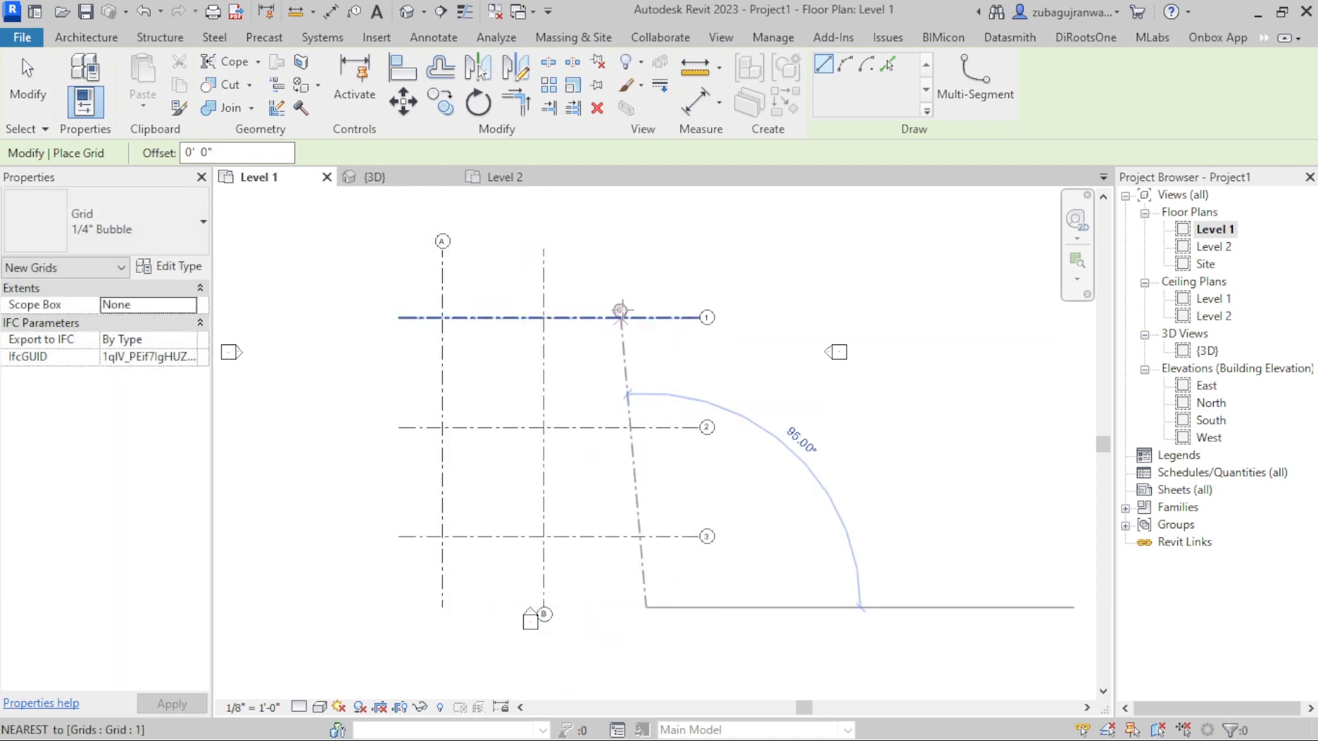
click(642, 251)
scroll(671, 317, down, 2)
key(Escape)
key(Escape)
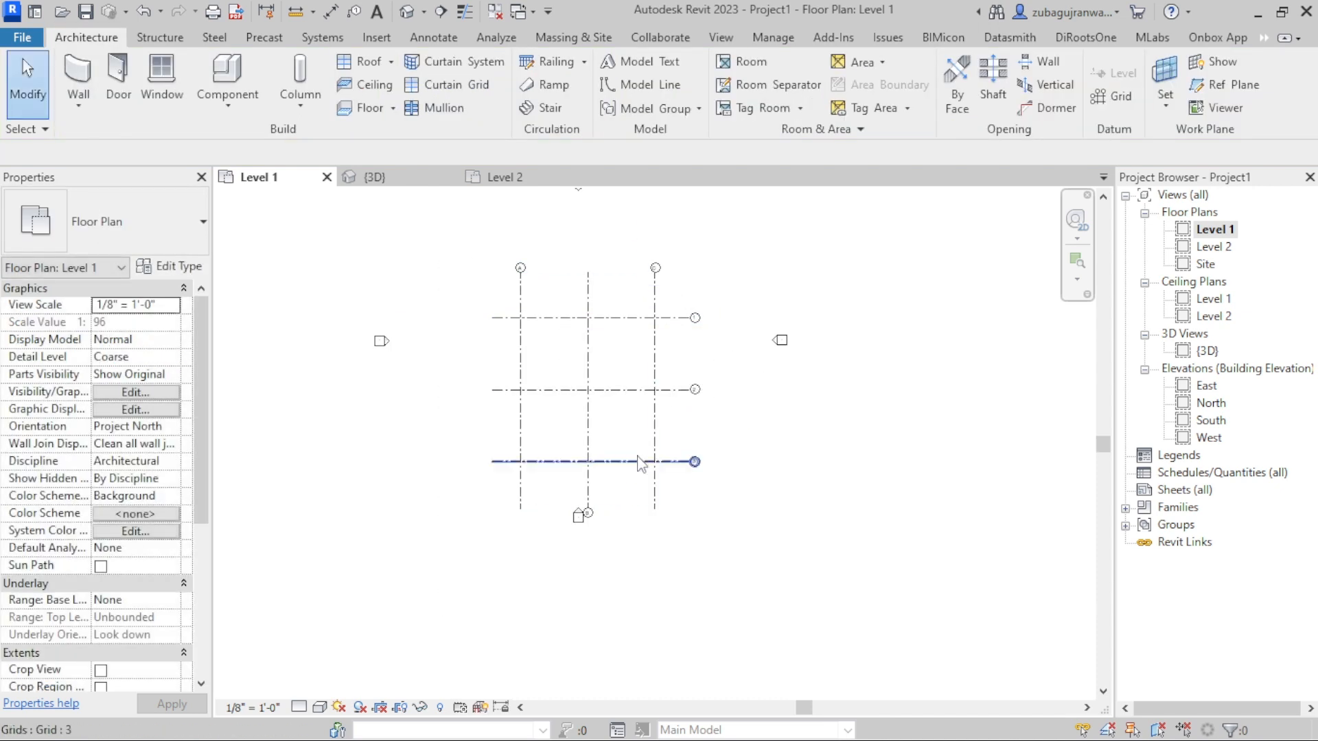
Step: Move the elevation marker overlapping grid B's bubble down so it sits clear below the grid lines
scroll(593, 407, up, 2)
mouse_move(561, 471)
mouse_down()
mouse_move(533, 574)
mouse_move(542, 559)
mouse_move(592, 621)
mouse_up()
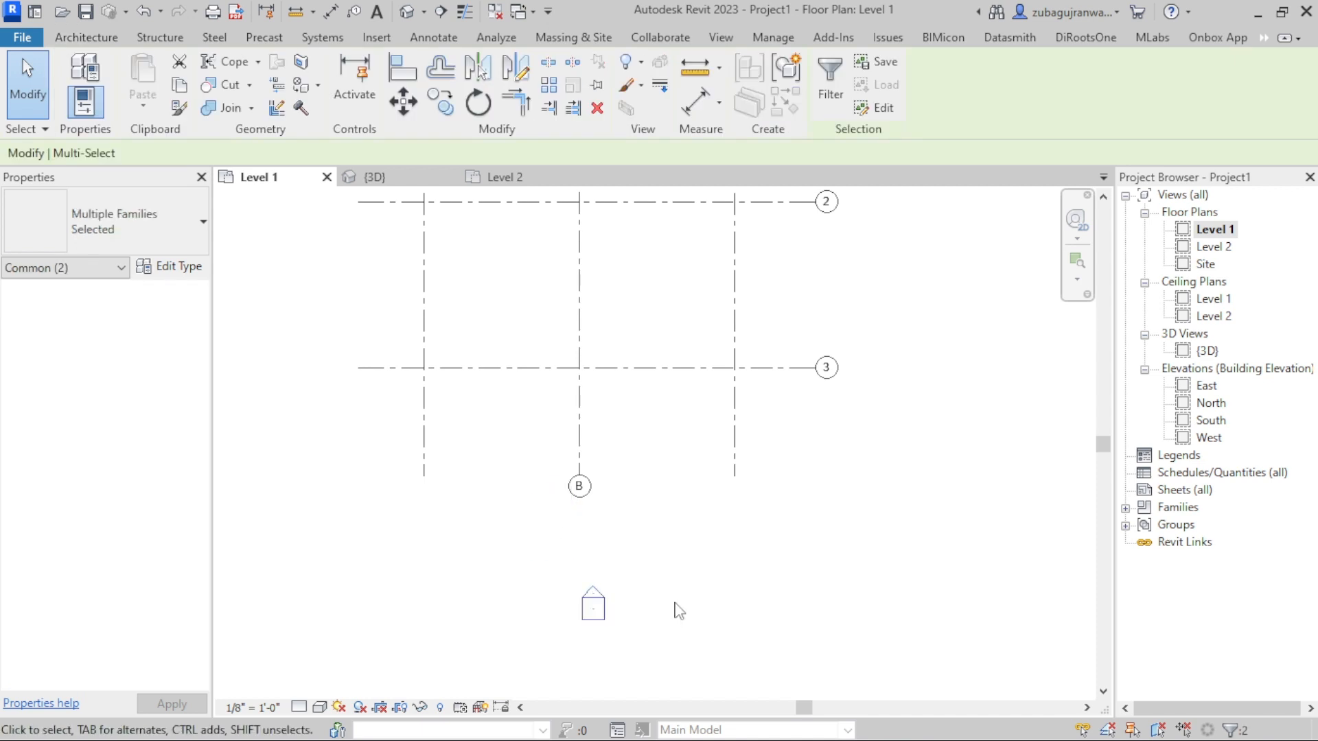
click(673, 609)
scroll(627, 529, down, 2)
middle_drag(609, 382, 577, 388)
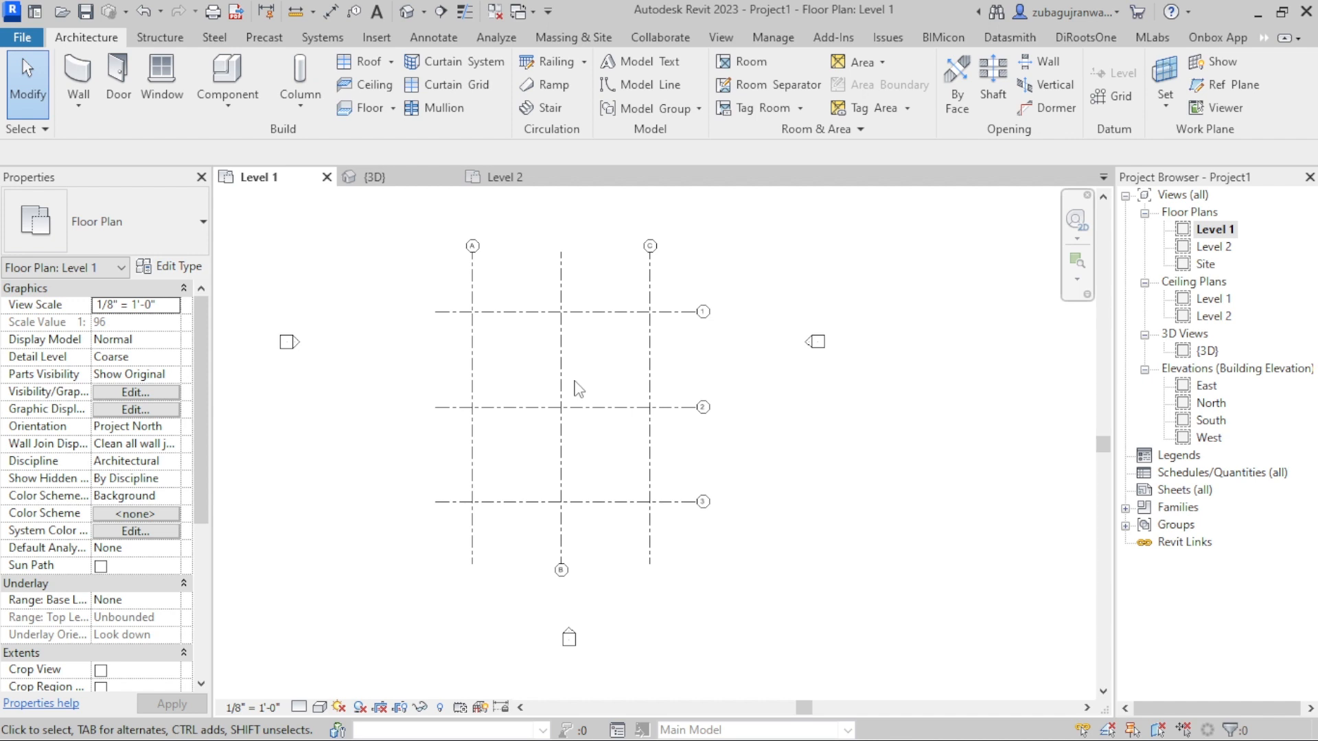
Step: Open the type properties of grid 1 and choose Grid Head - Circle as the symbol
scroll(569, 448, down, 3)
scroll(540, 361, up, 2)
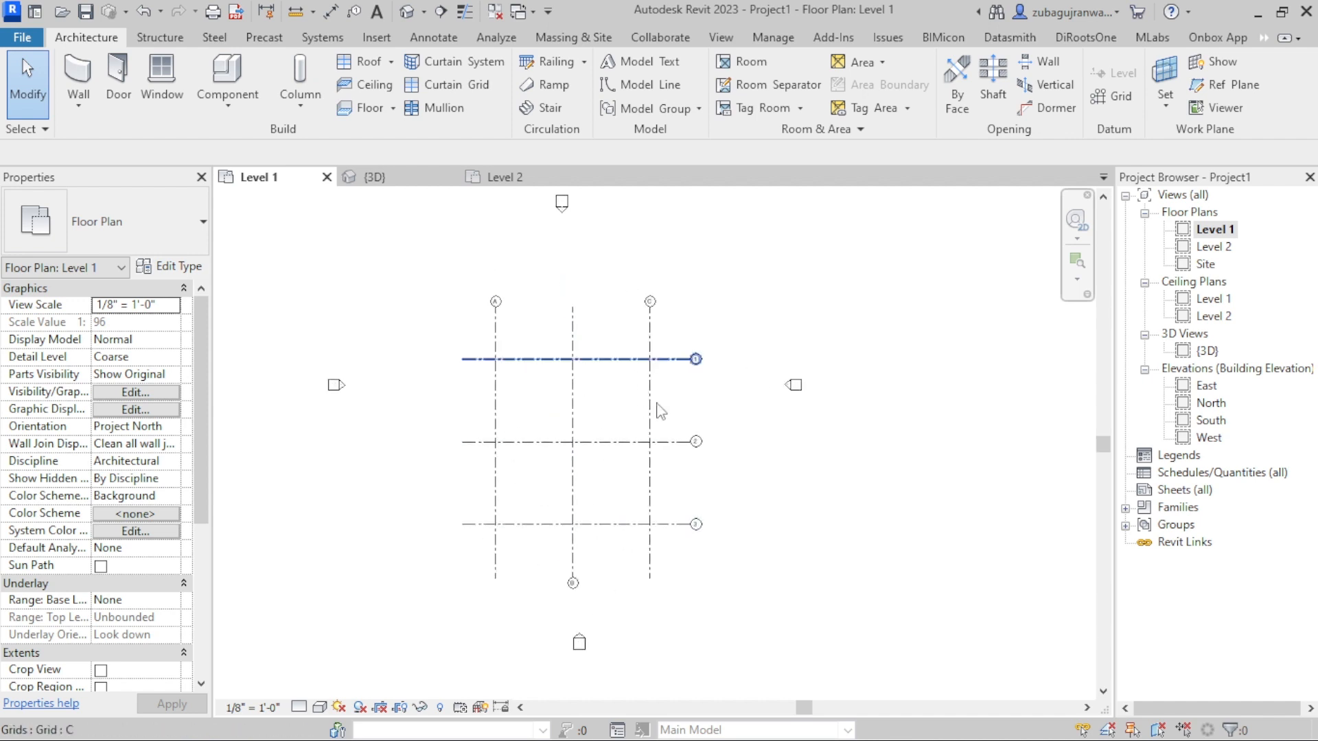
click(612, 359)
scroll(604, 340, up, 2)
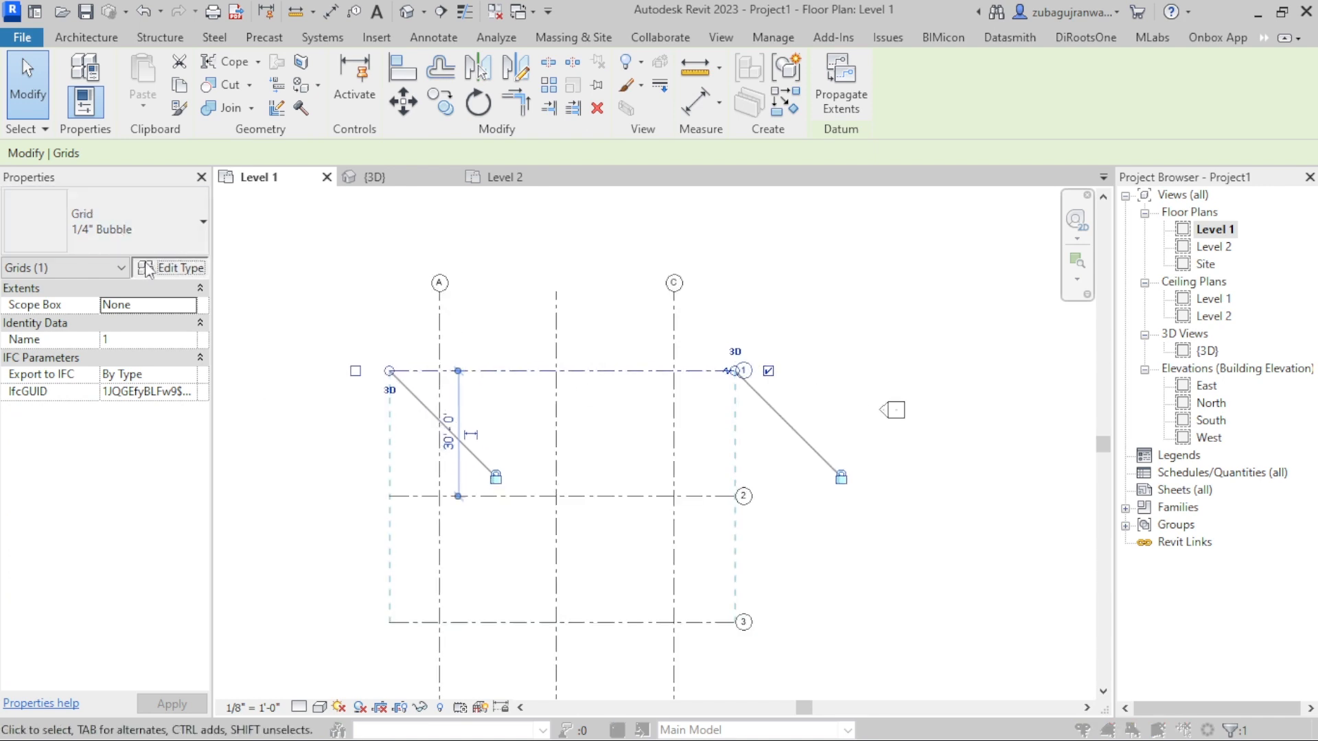
click(171, 267)
drag(376, 145, 871, 150)
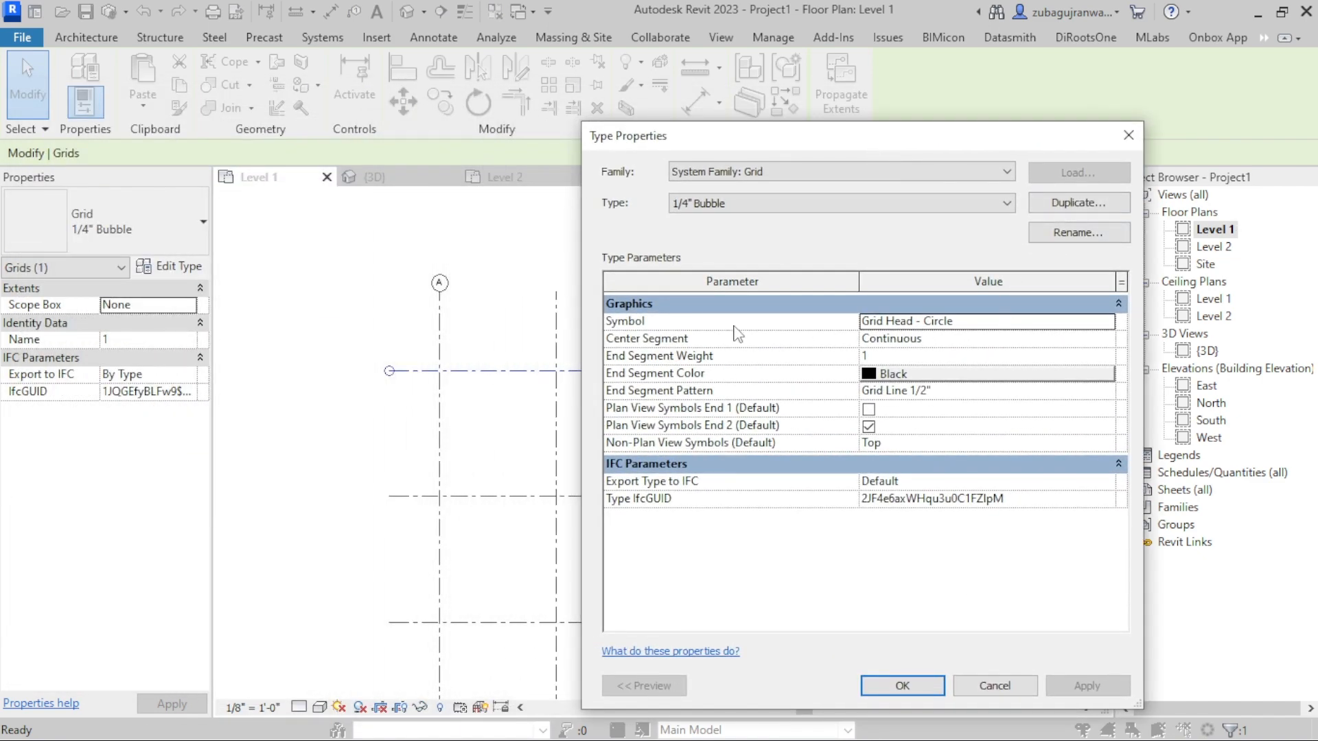
click(1107, 322)
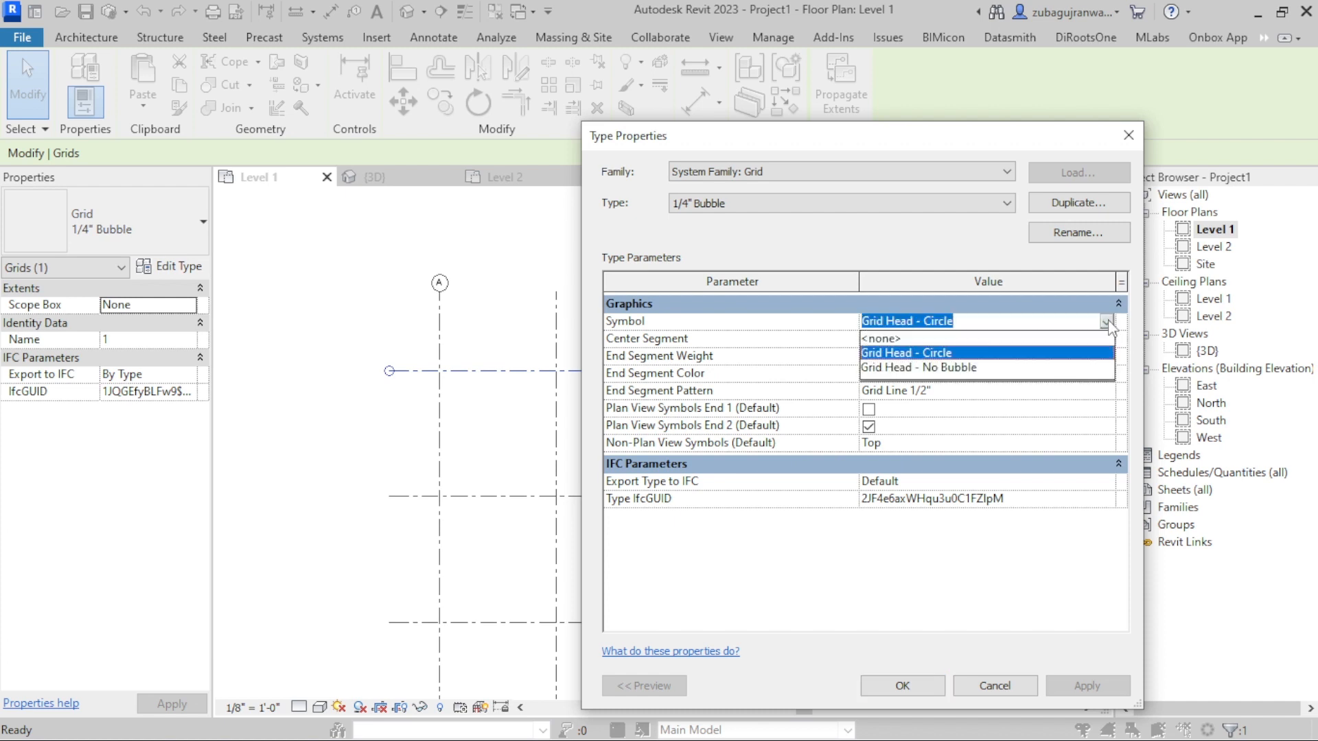
click(867, 353)
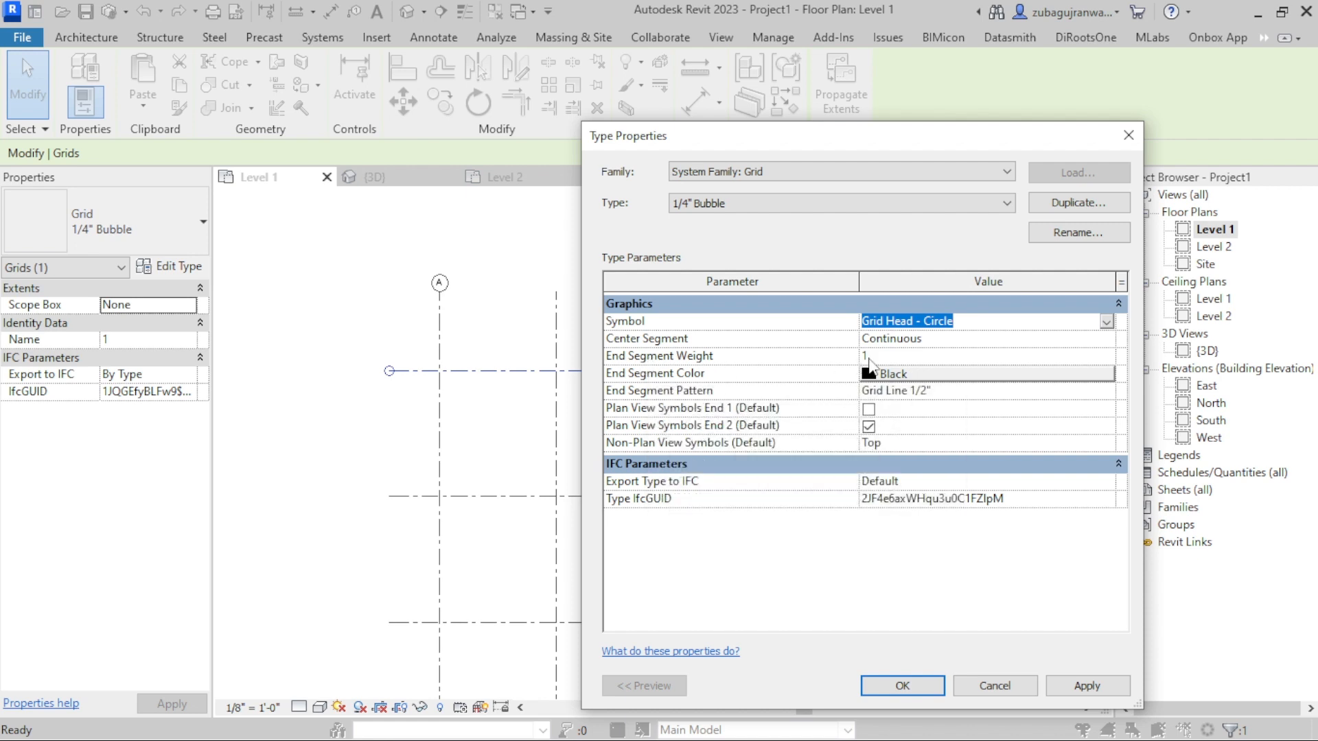
Step: Set the grid type's End Segment Weight to 4 and apply the change
click(888, 355)
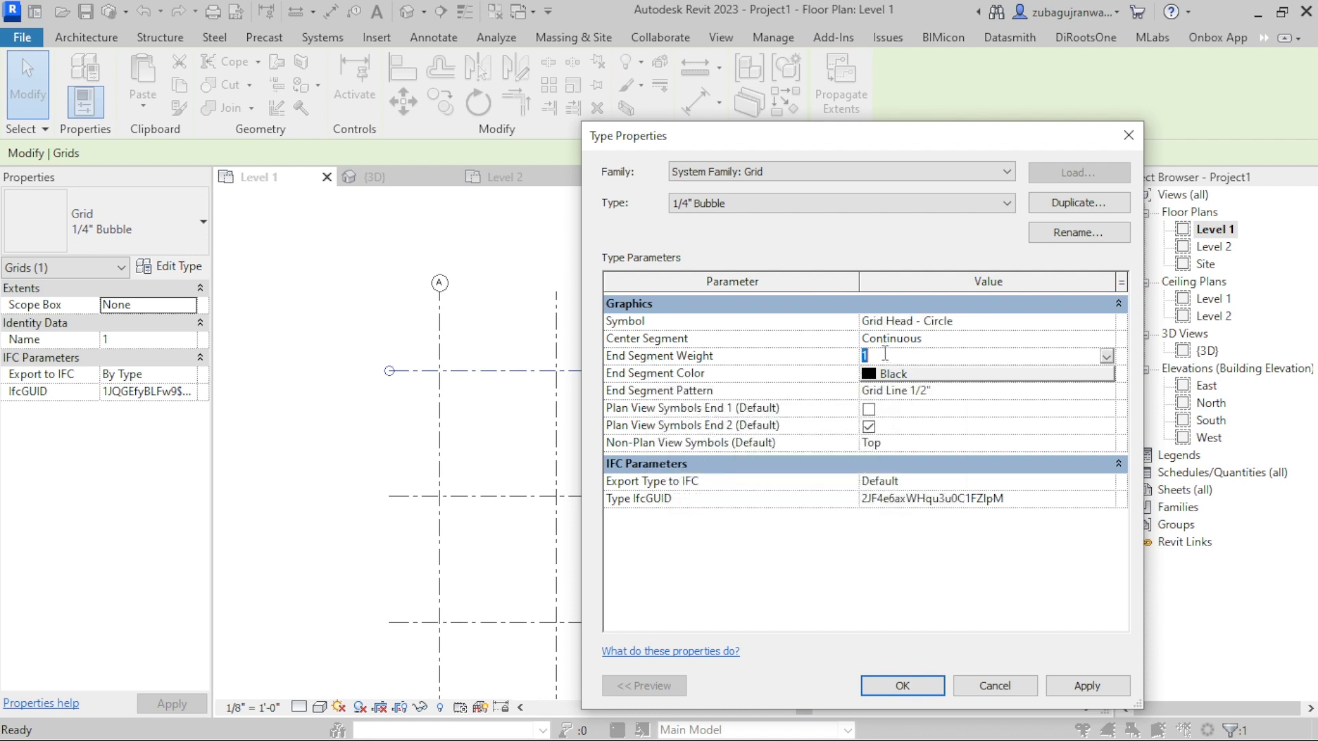
text(3)
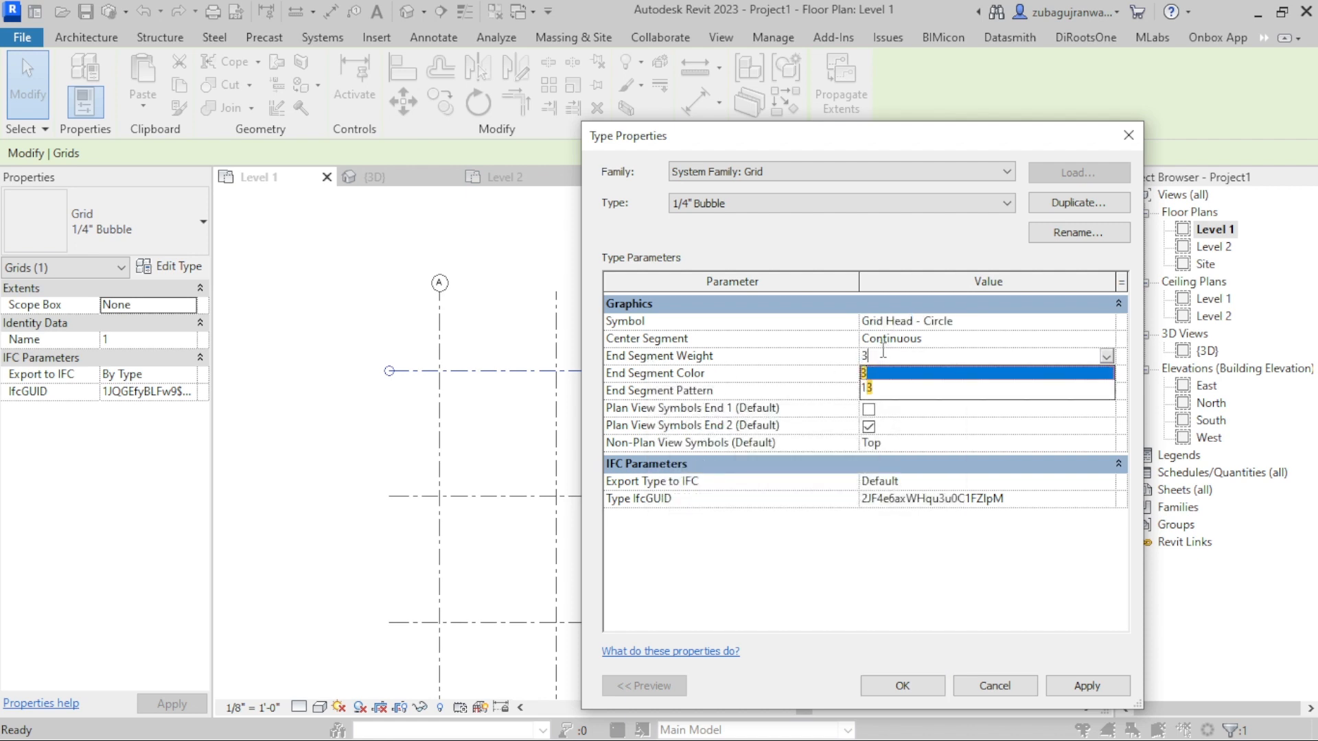
text(4)
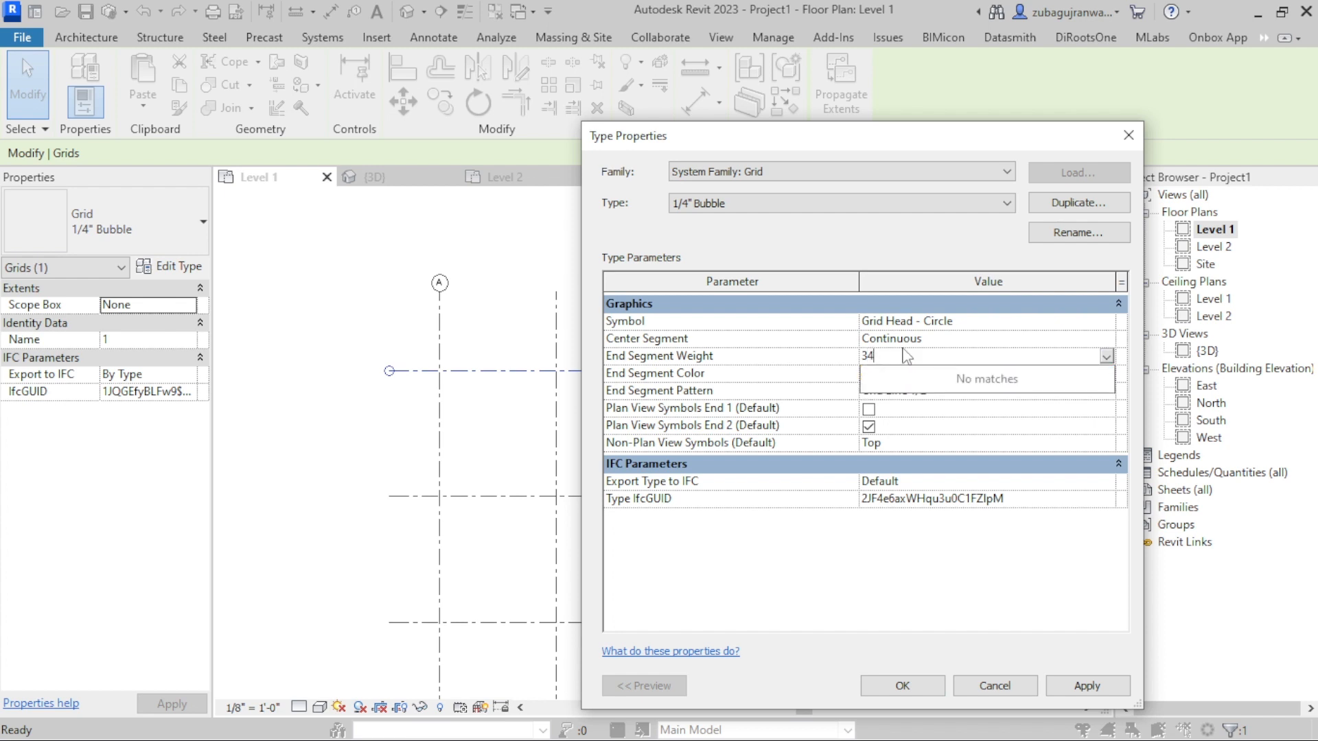
key(BackSpace)
key(BackSpace)
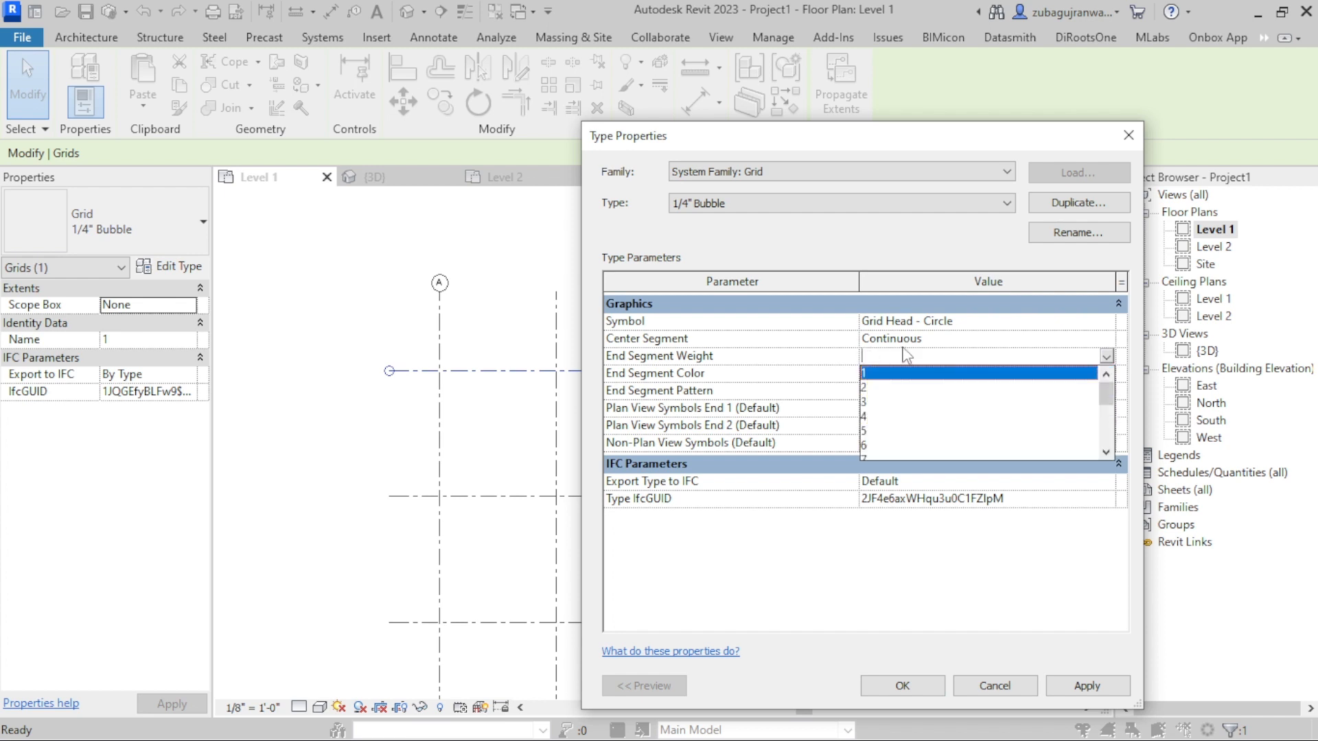
text(4)
click(1091, 688)
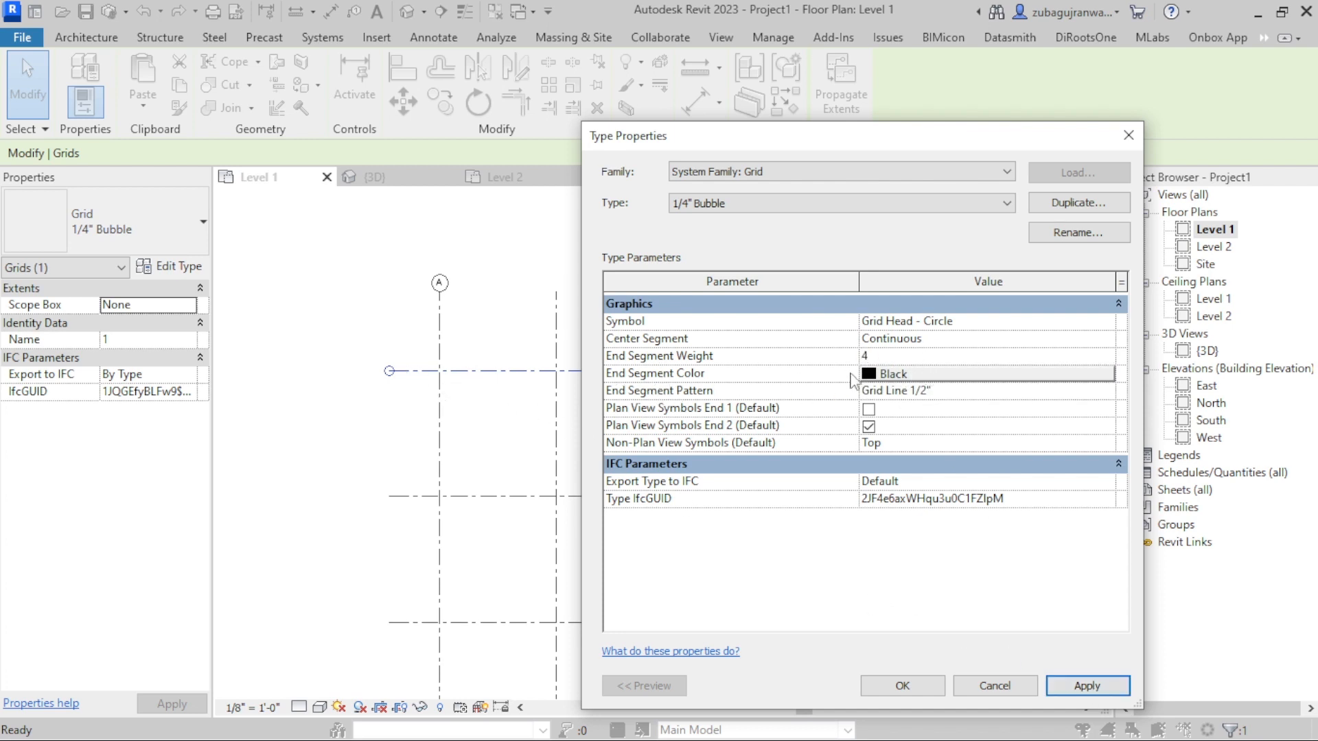
Step: Set the grid type's End Segment Color to Blue and review the available End Segment Pattern options
click(895, 375)
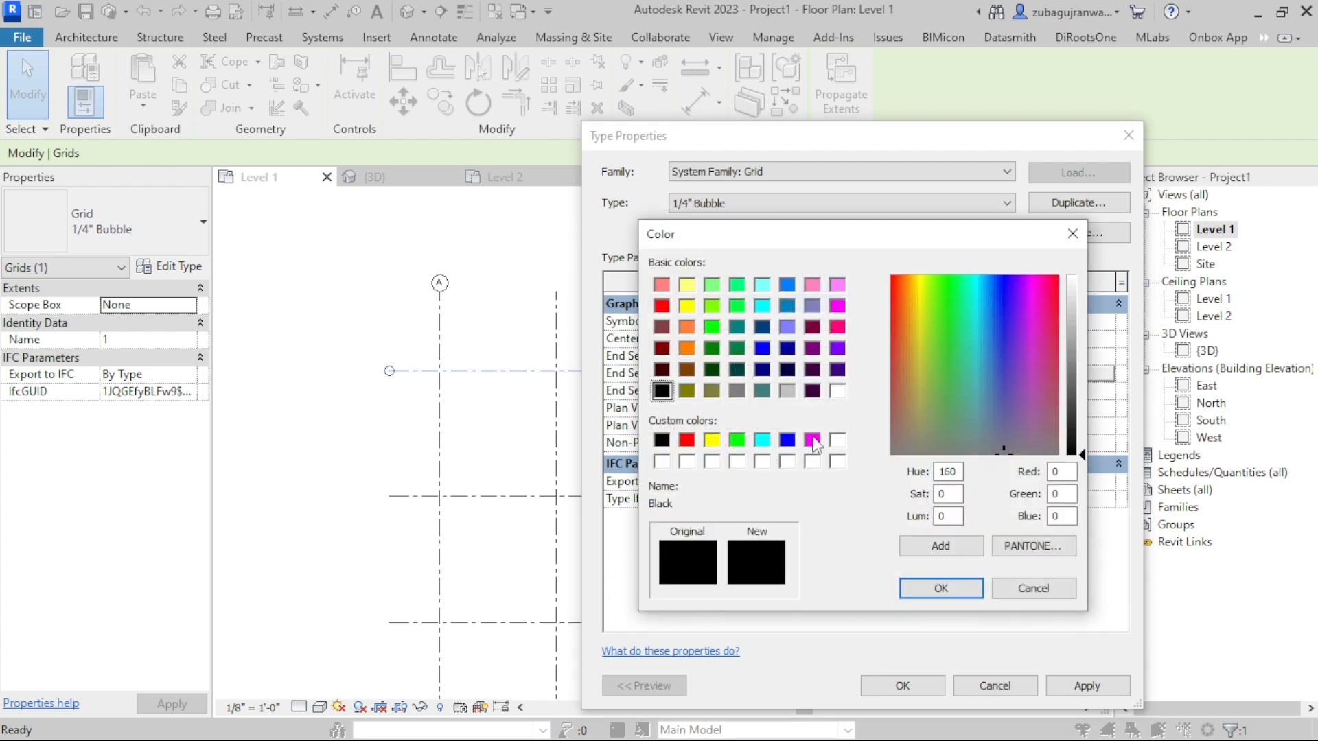
click(788, 440)
click(943, 588)
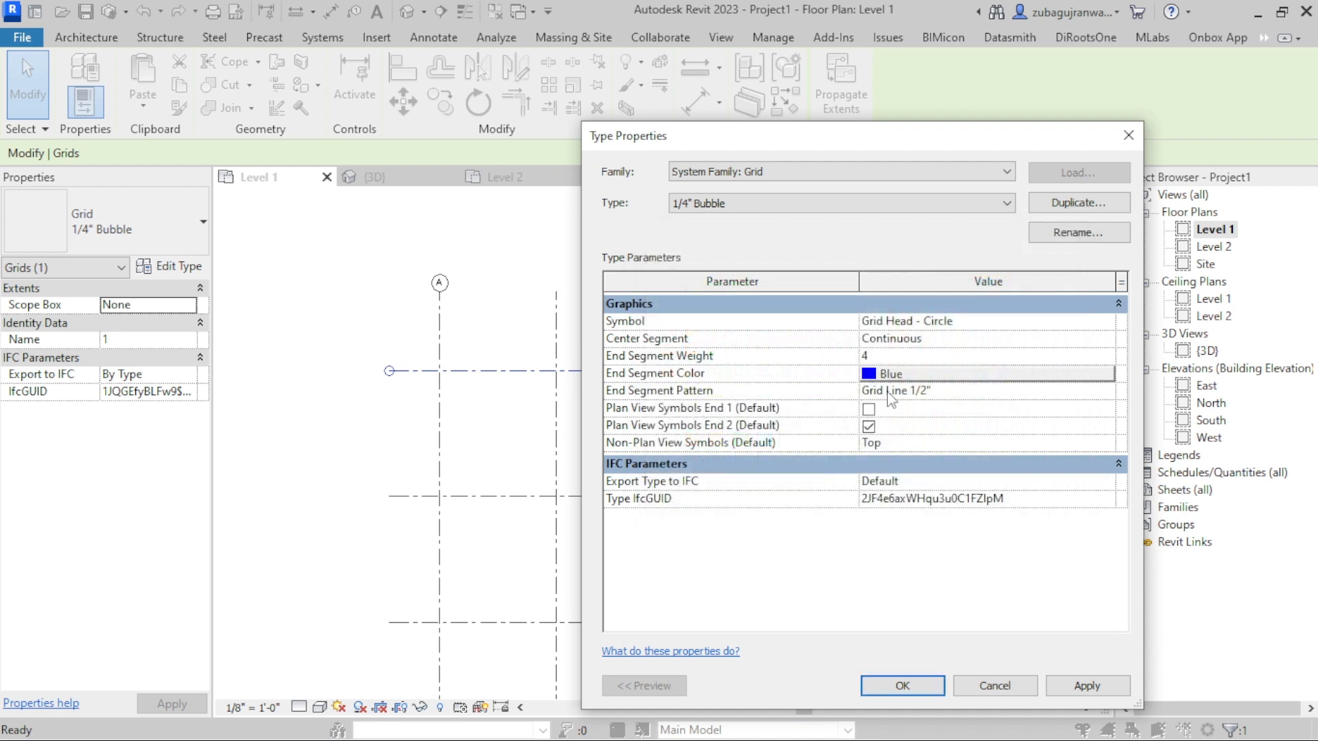
click(1112, 399)
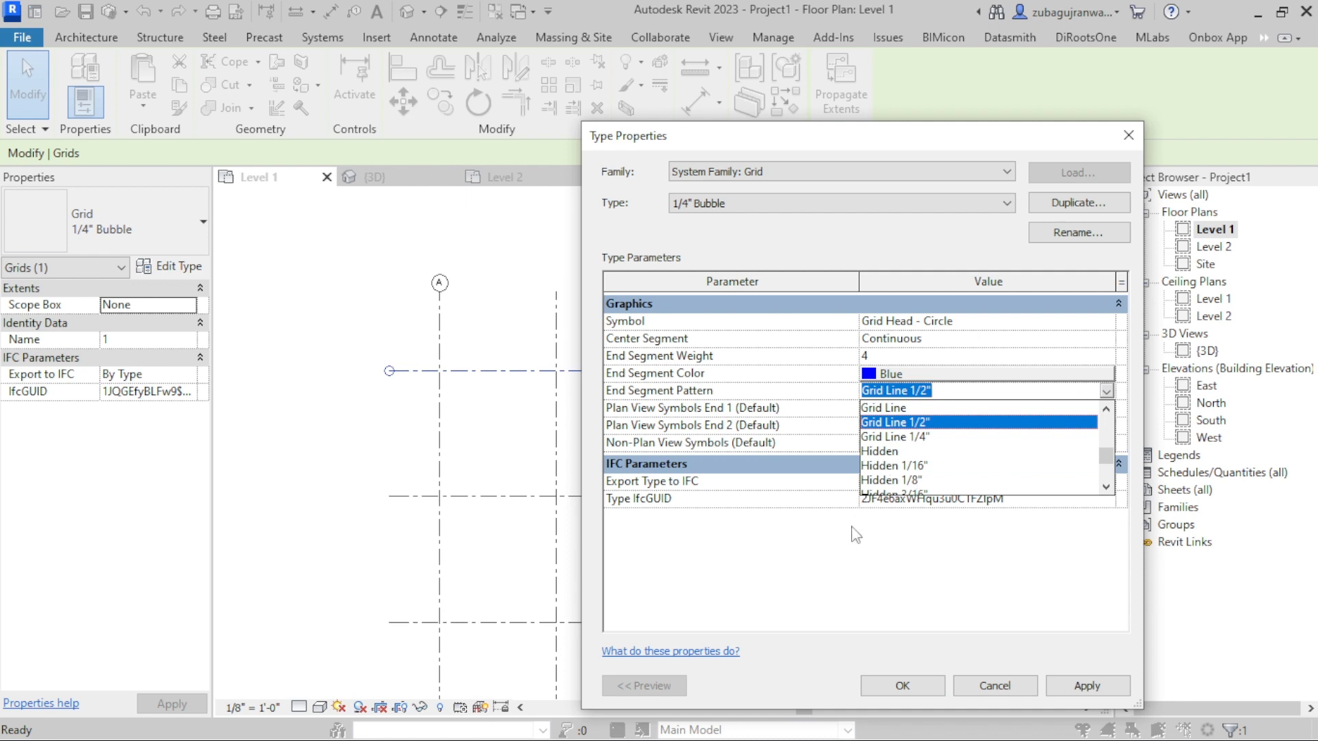
click(829, 540)
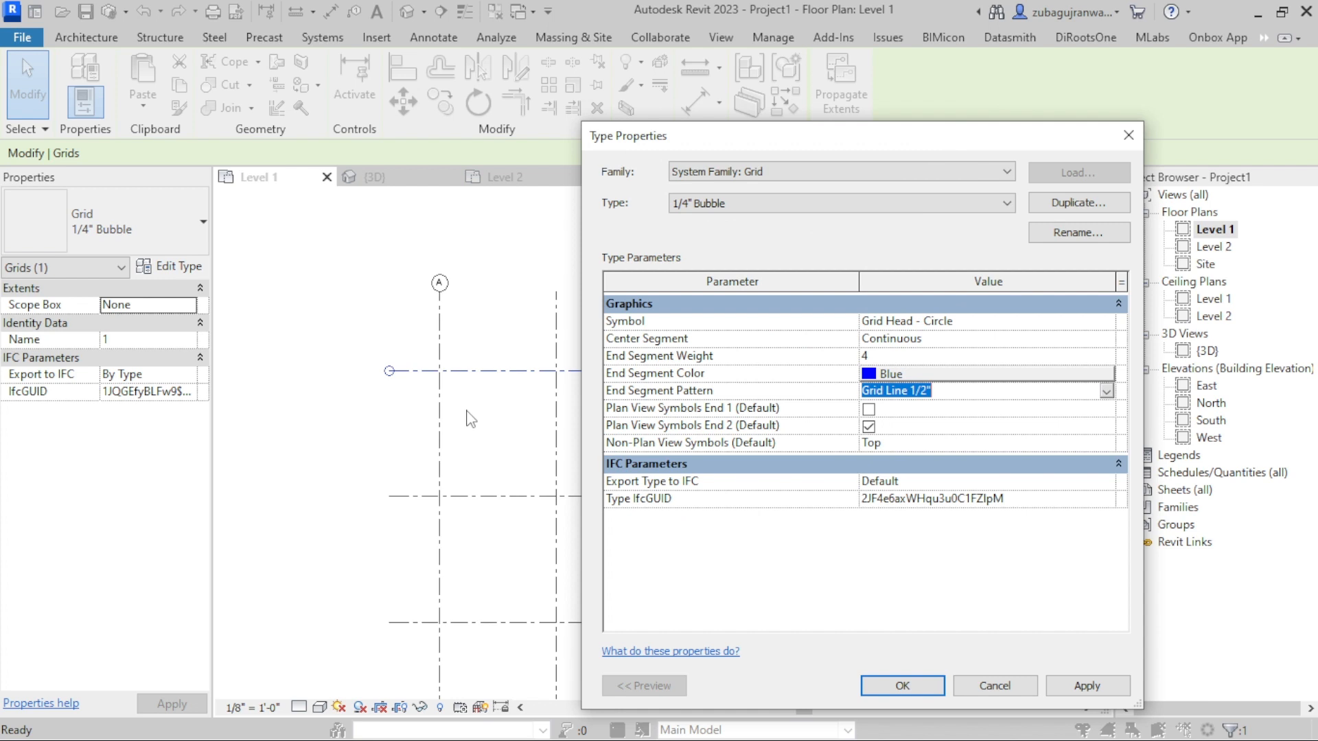
Step: Turn on the grid type's Plan View Symbols End 1 and apply the change
click(869, 410)
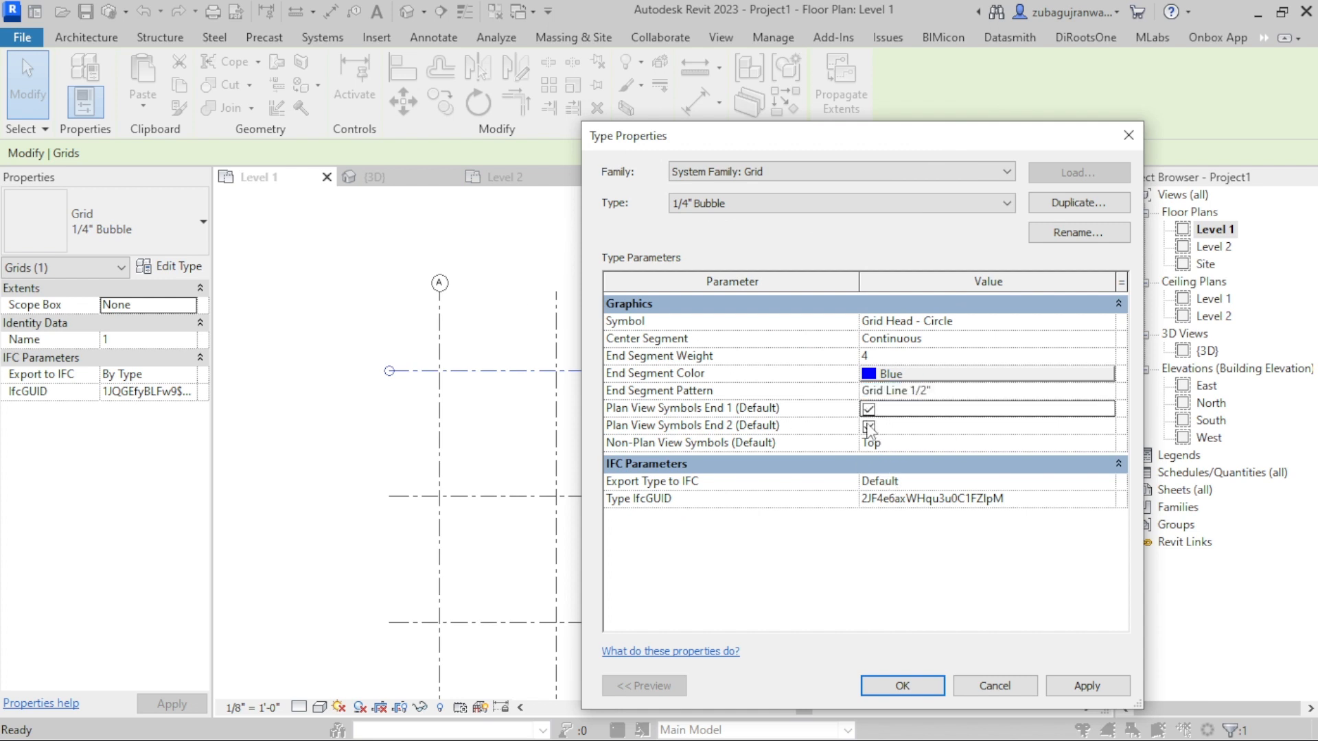
click(1084, 686)
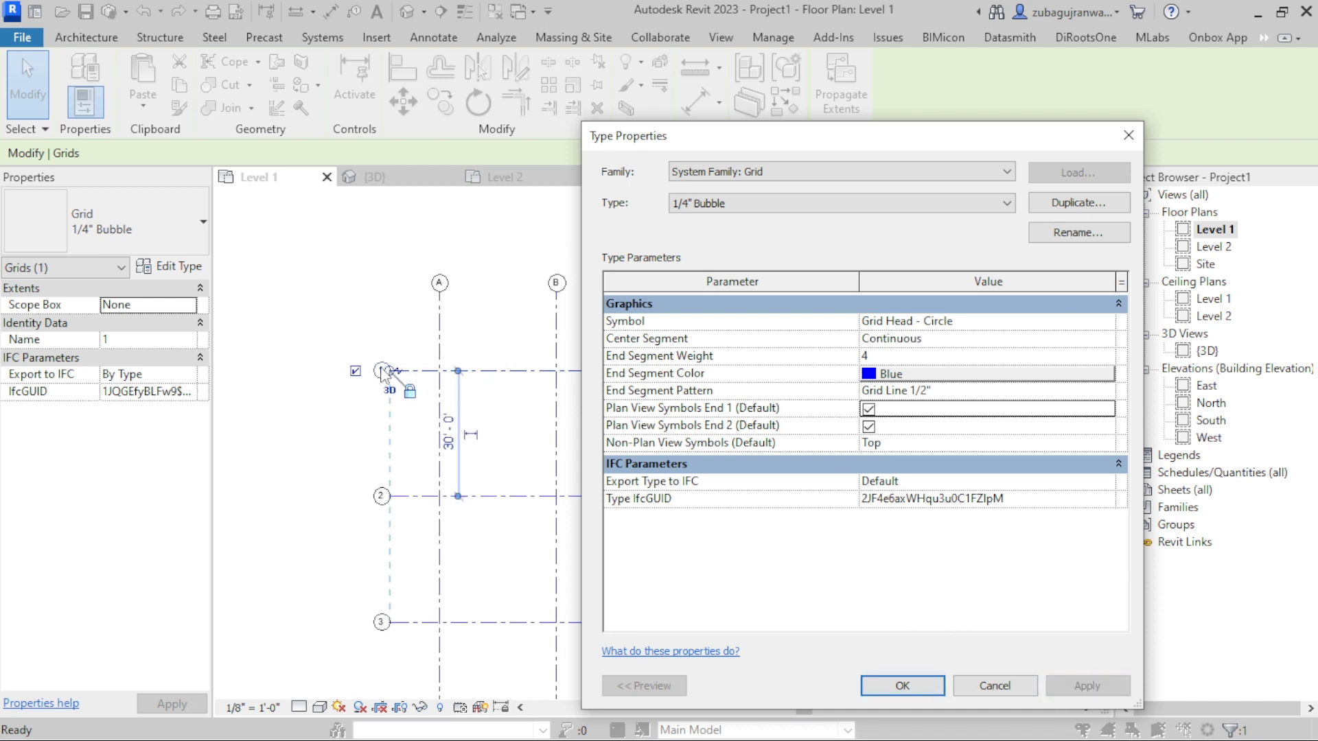
drag(728, 141, 800, 140)
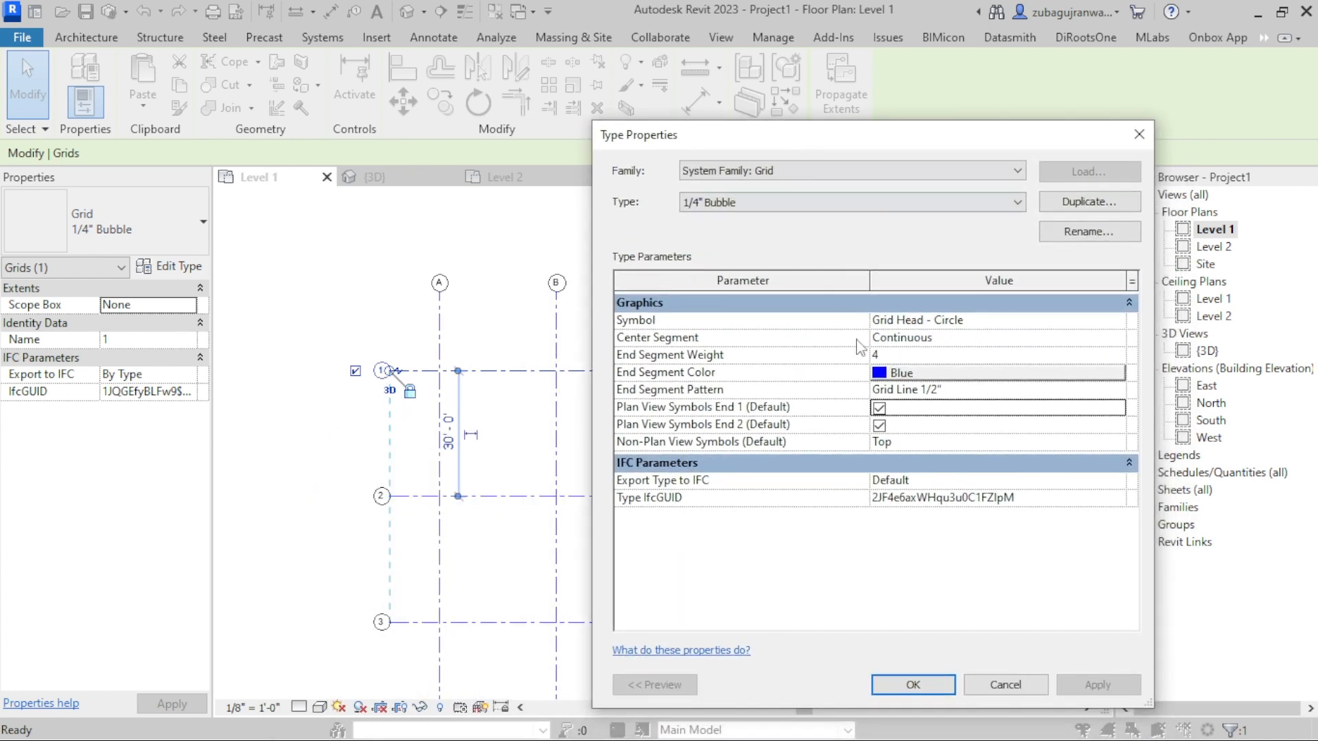
Step: Turn off Plan View Symbols End 1, confirm the grid type properties, and deselect grid 1
click(879, 408)
click(913, 685)
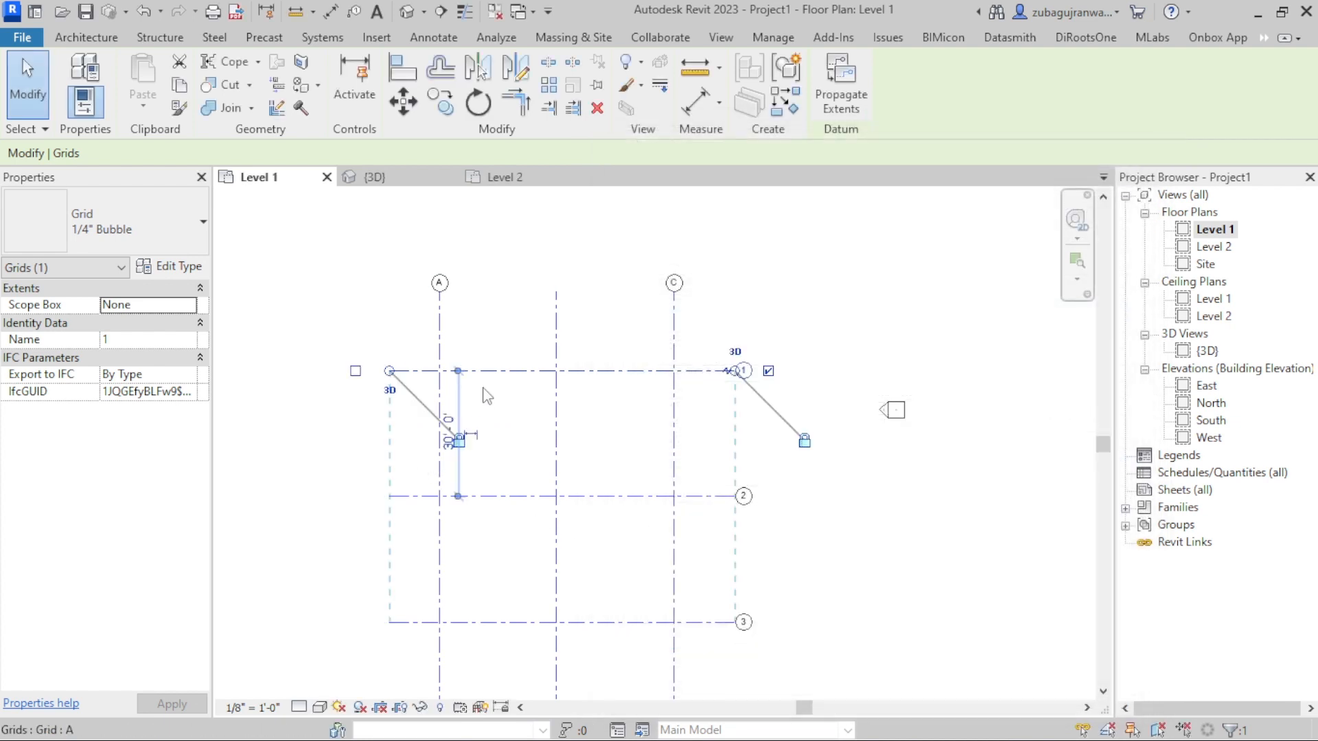
scroll(734, 439, down, 2)
click(733, 478)
scroll(429, 307, up, 2)
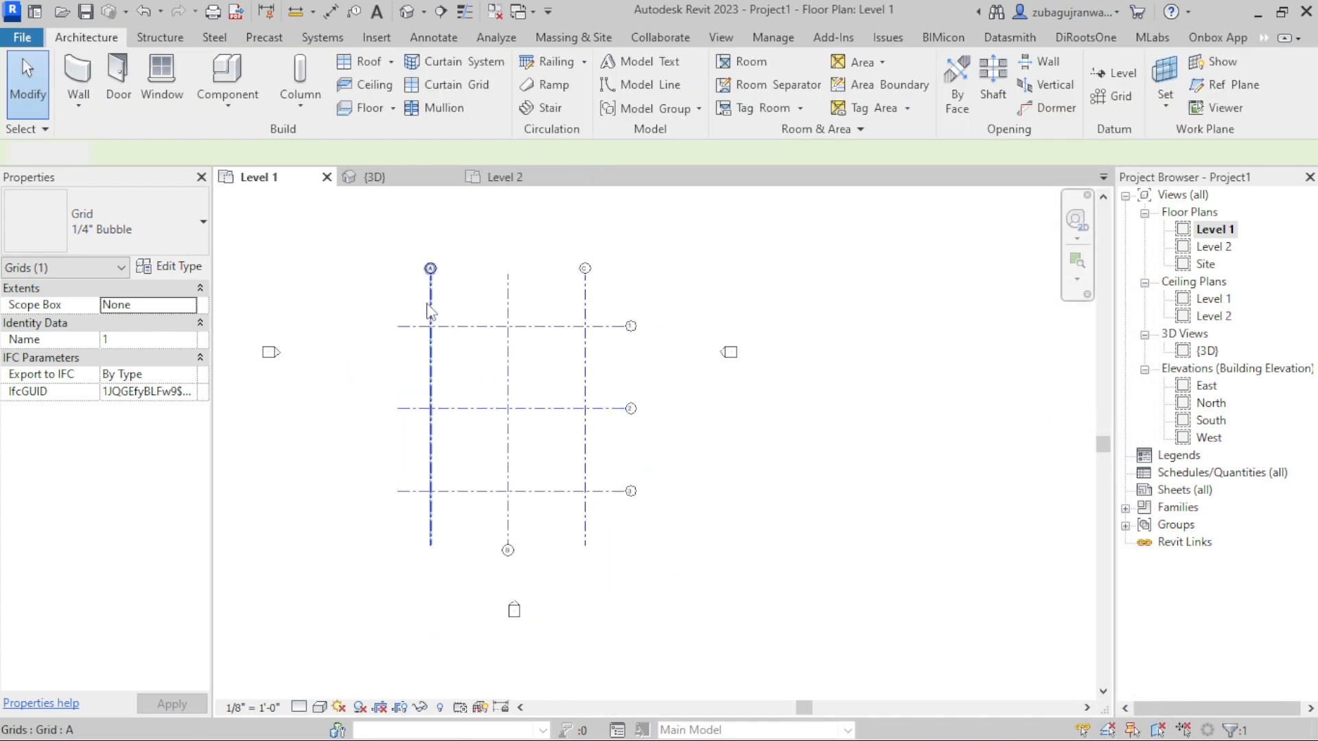
scroll(532, 348, down, 2)
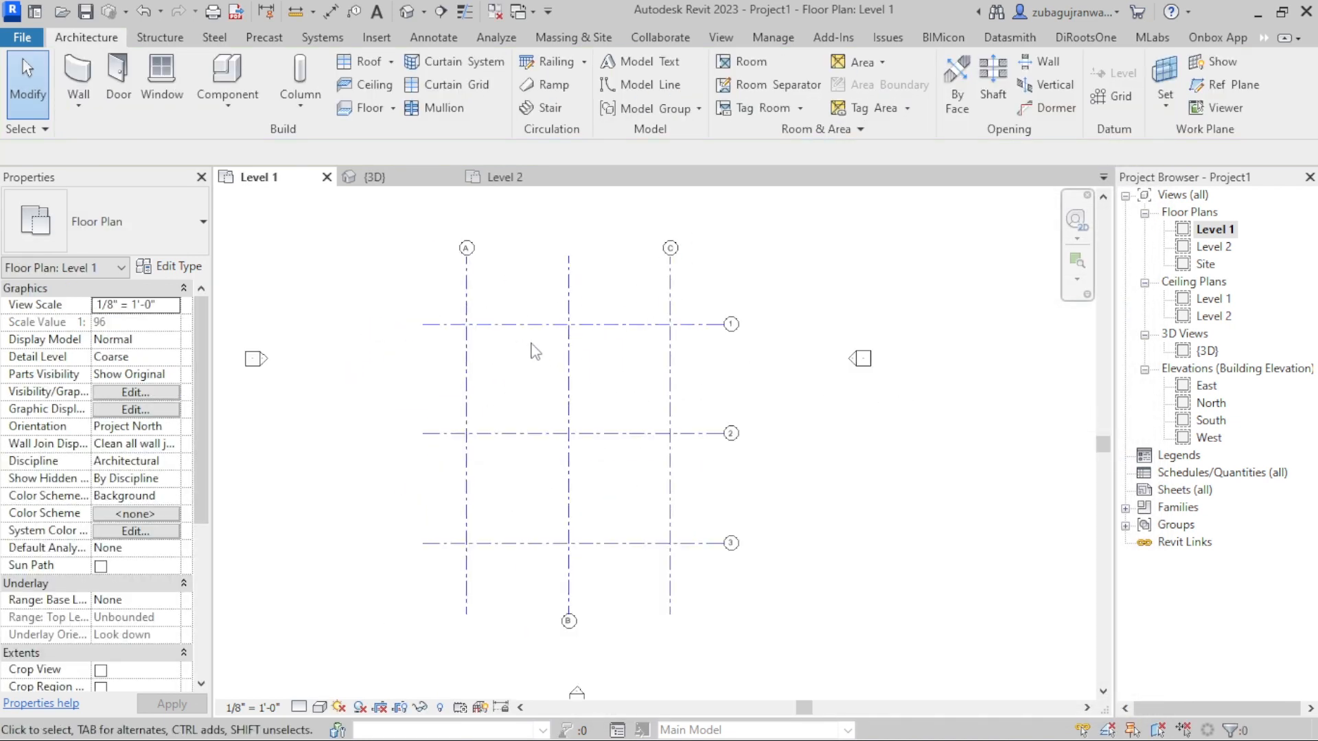
scroll(549, 368, up, 2)
scroll(559, 474, down, 1)
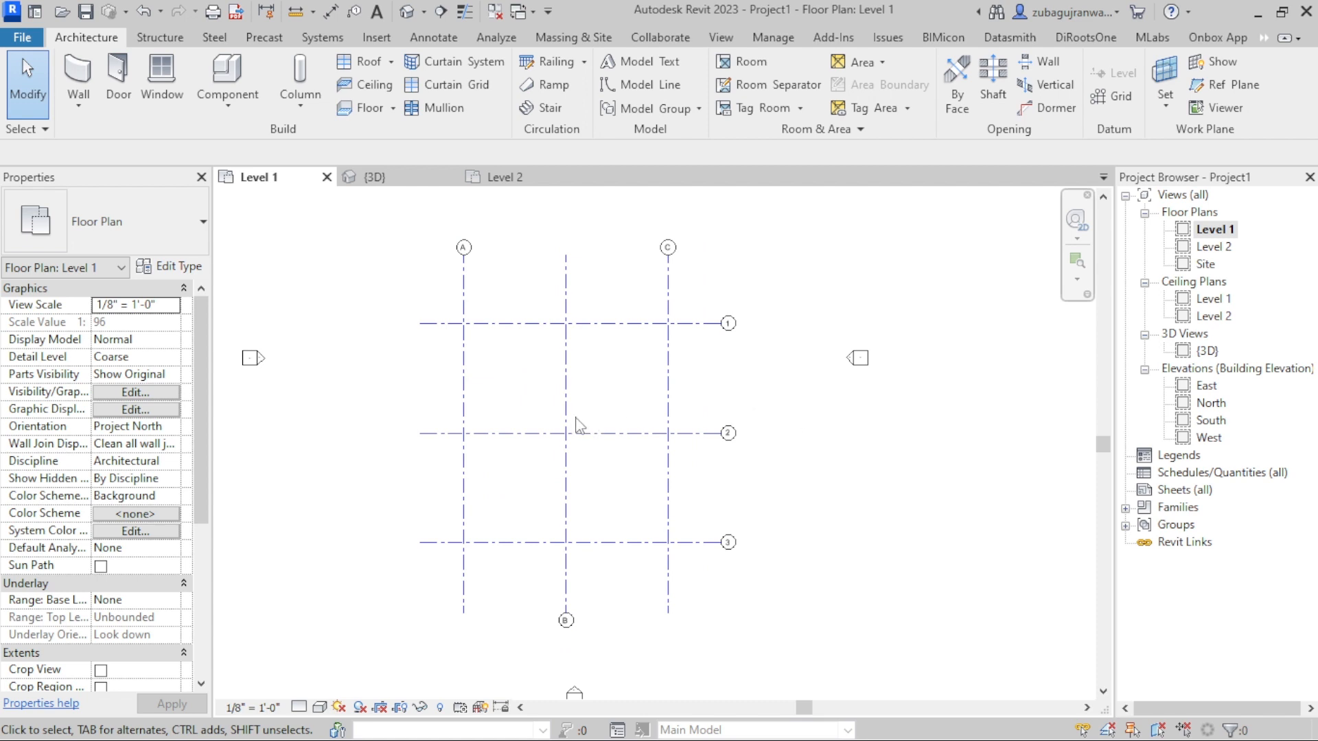
Step: In grid B's type properties, turn on Plan View Symbols End 1, turn off End 2, and confirm
click(566, 399)
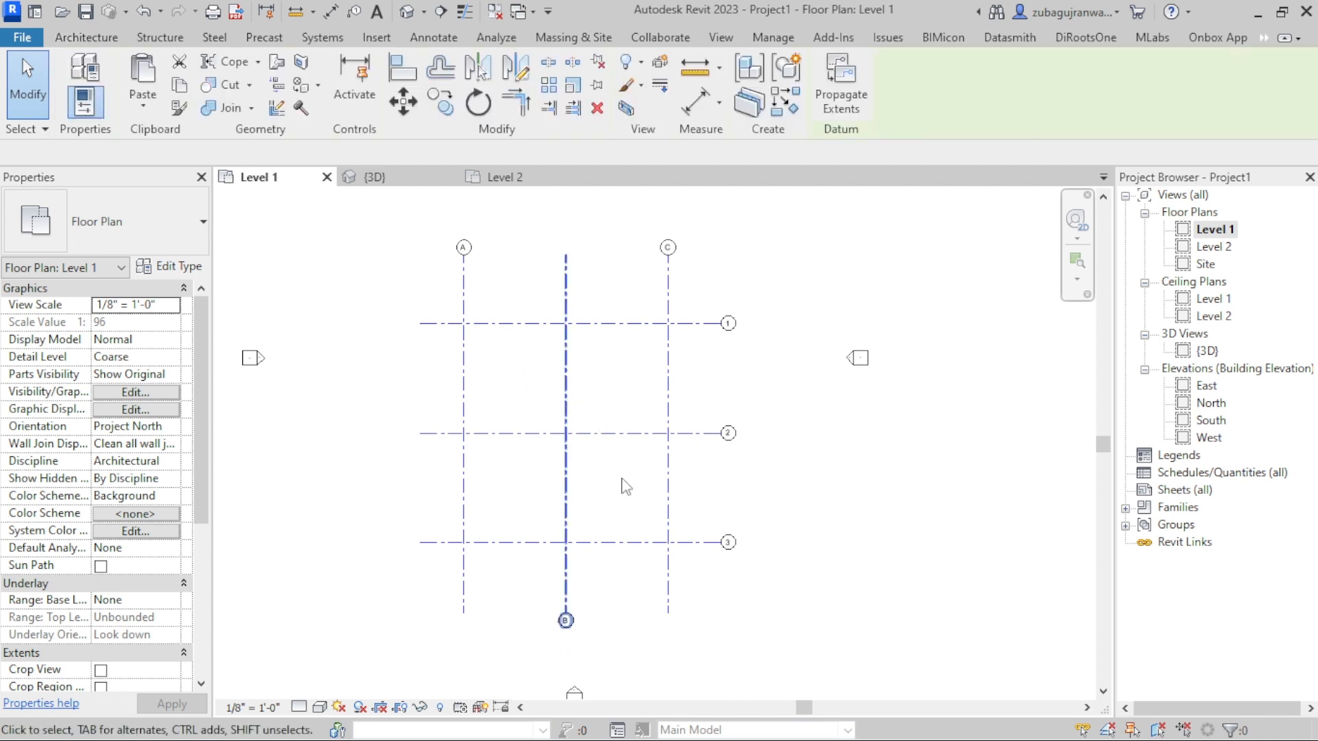
click(171, 269)
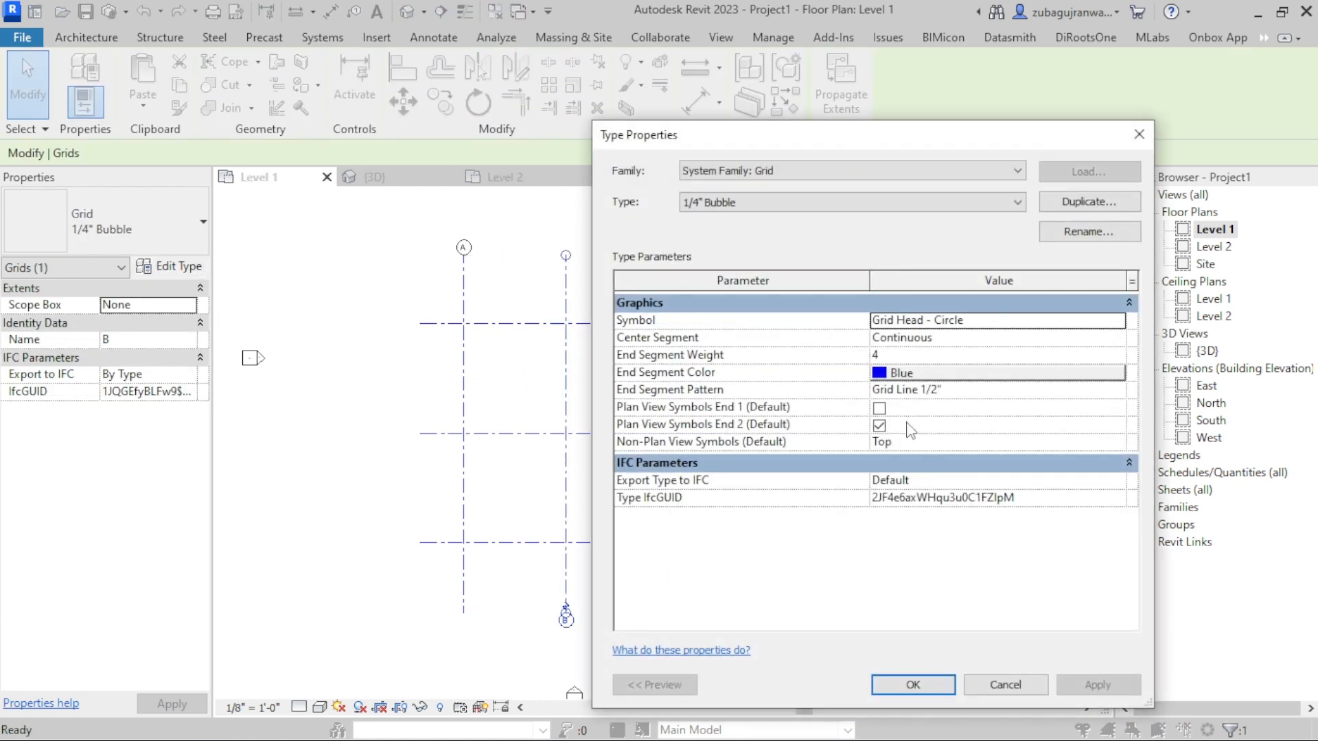
click(879, 408)
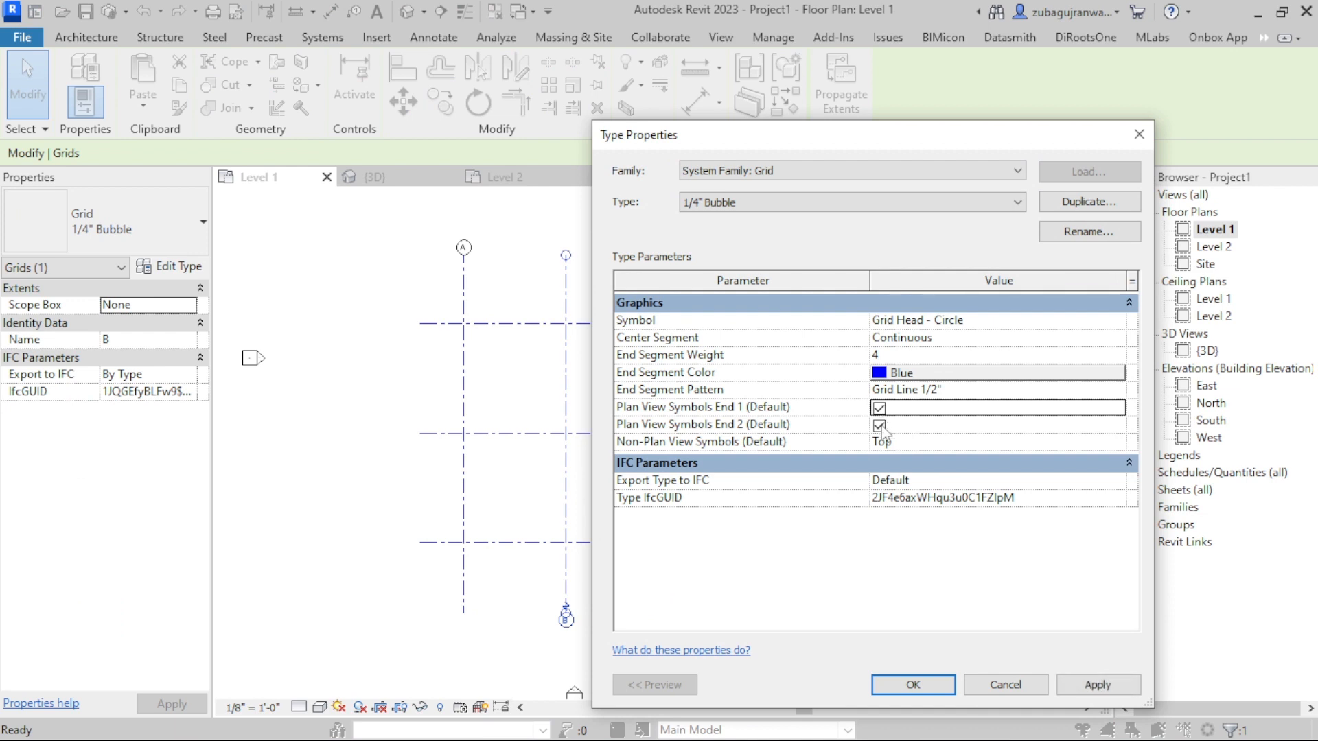
click(880, 426)
click(913, 684)
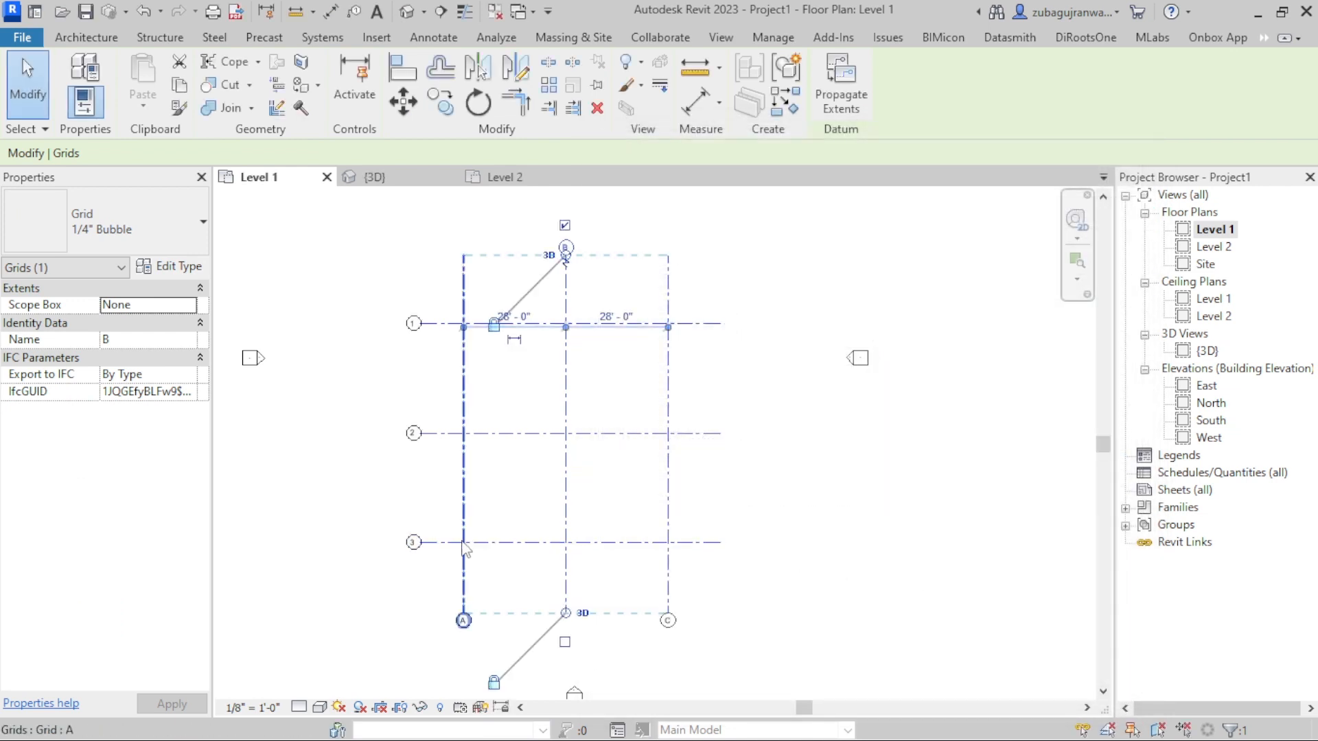
Step: In grid A's type properties, turn on Plan View Symbols End 2, confirm, and deselect the grid
click(370, 549)
click(466, 513)
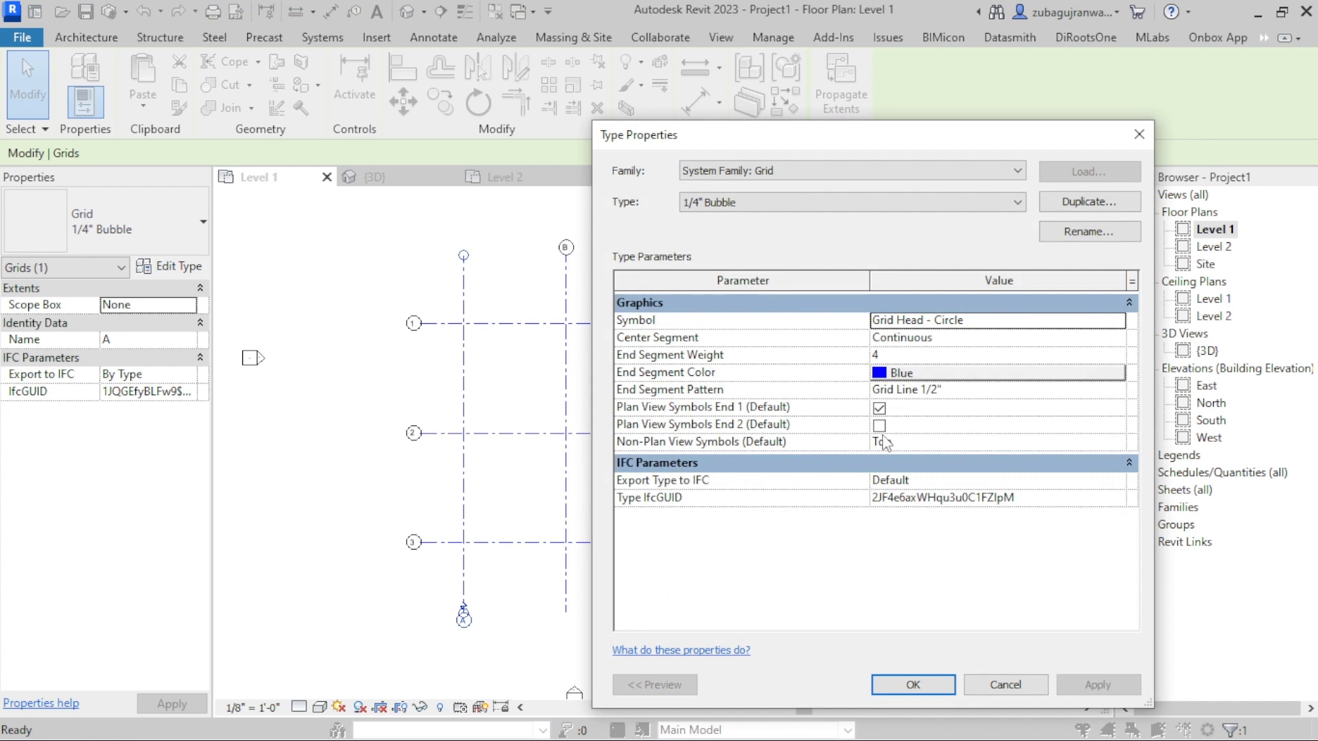
click(879, 426)
click(913, 679)
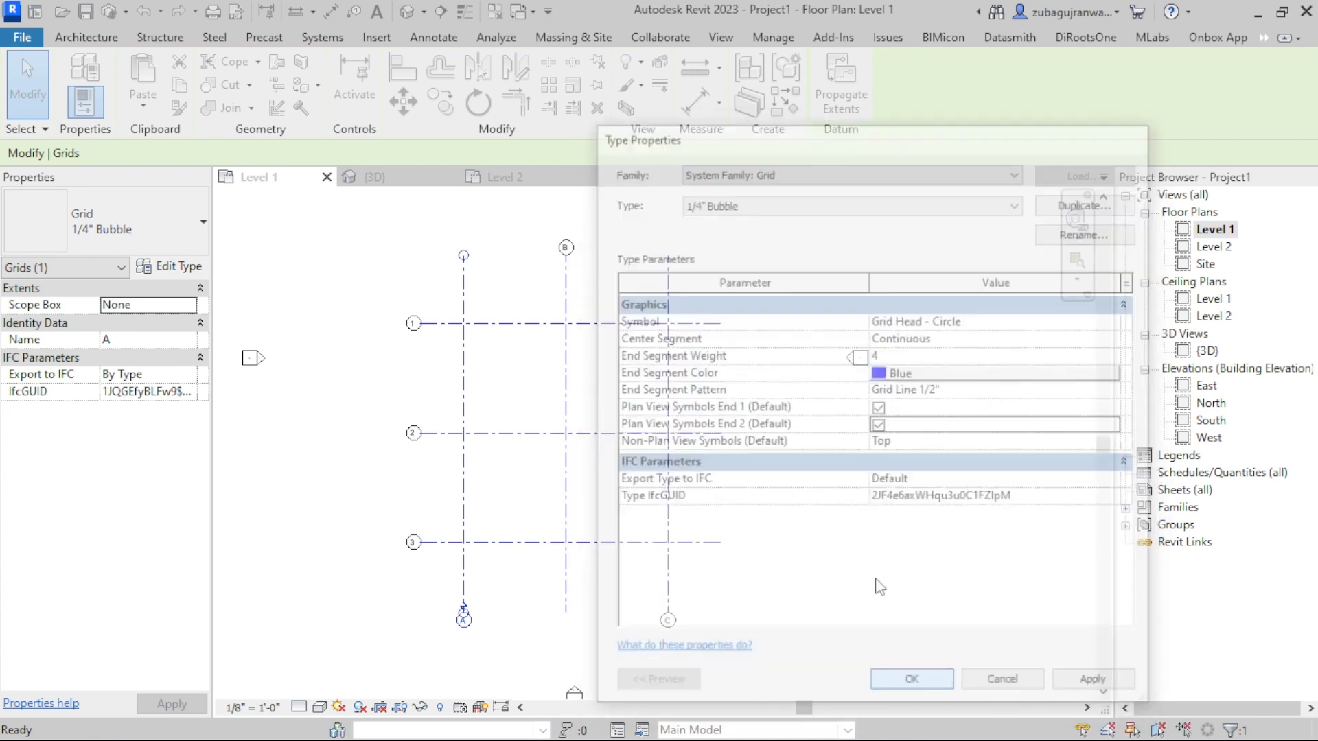
click(866, 529)
Step: Examine the grid bubbles at both ends of the grid lines in the Level 1 plan
scroll(632, 478, down, 2)
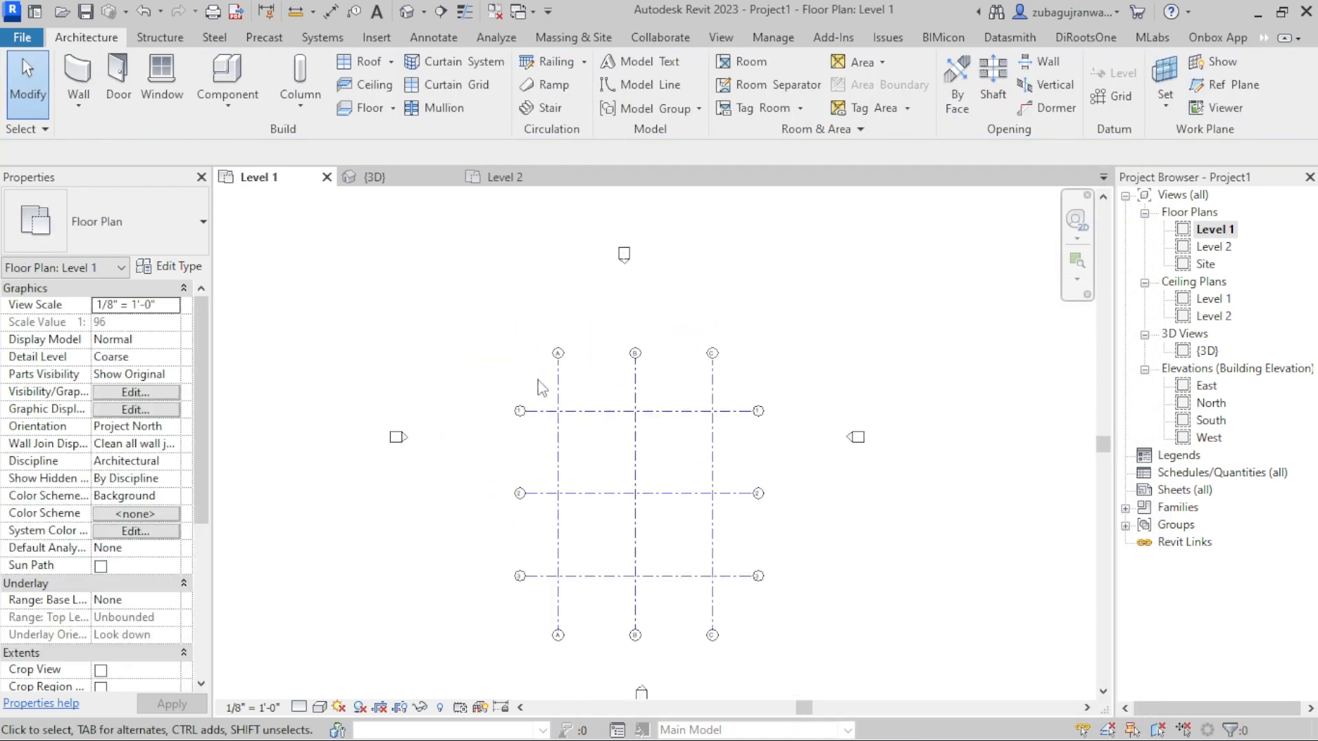
scroll(543, 388, up, 2)
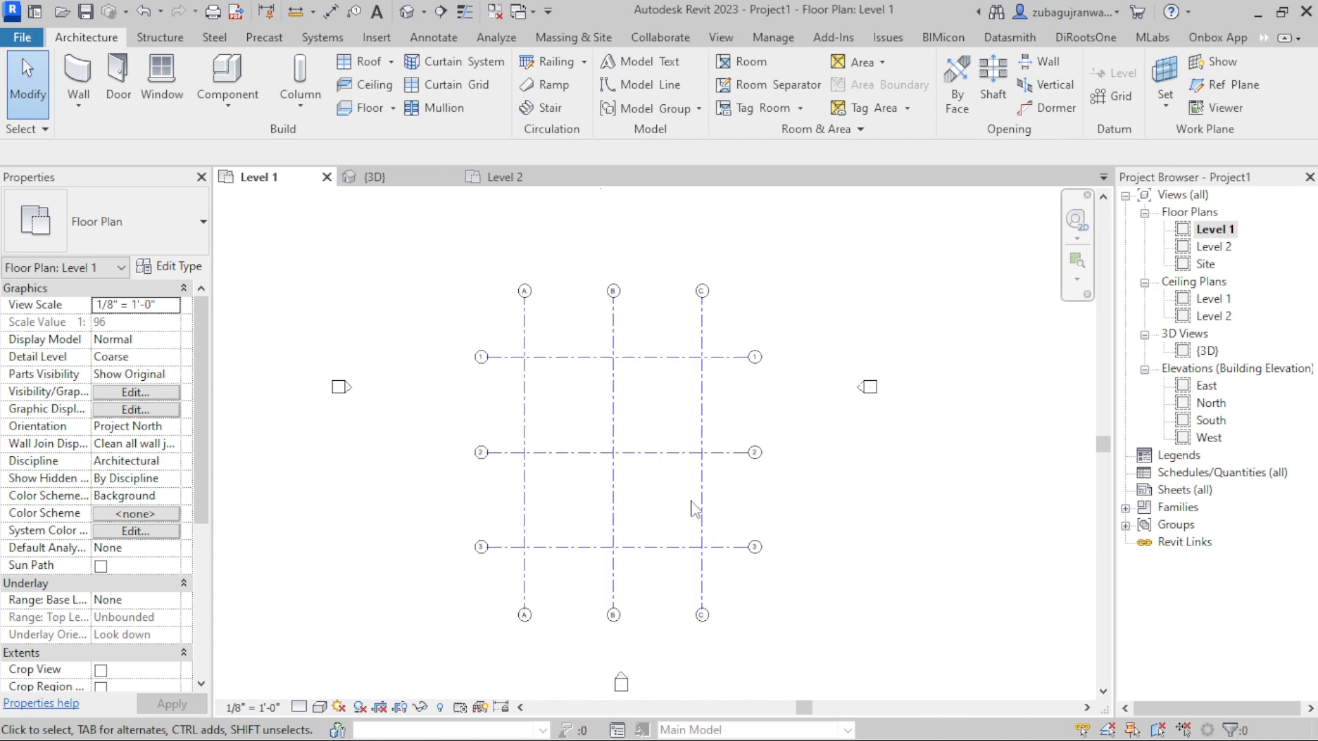
scroll(542, 337, up, 2)
scroll(601, 374, up, 2)
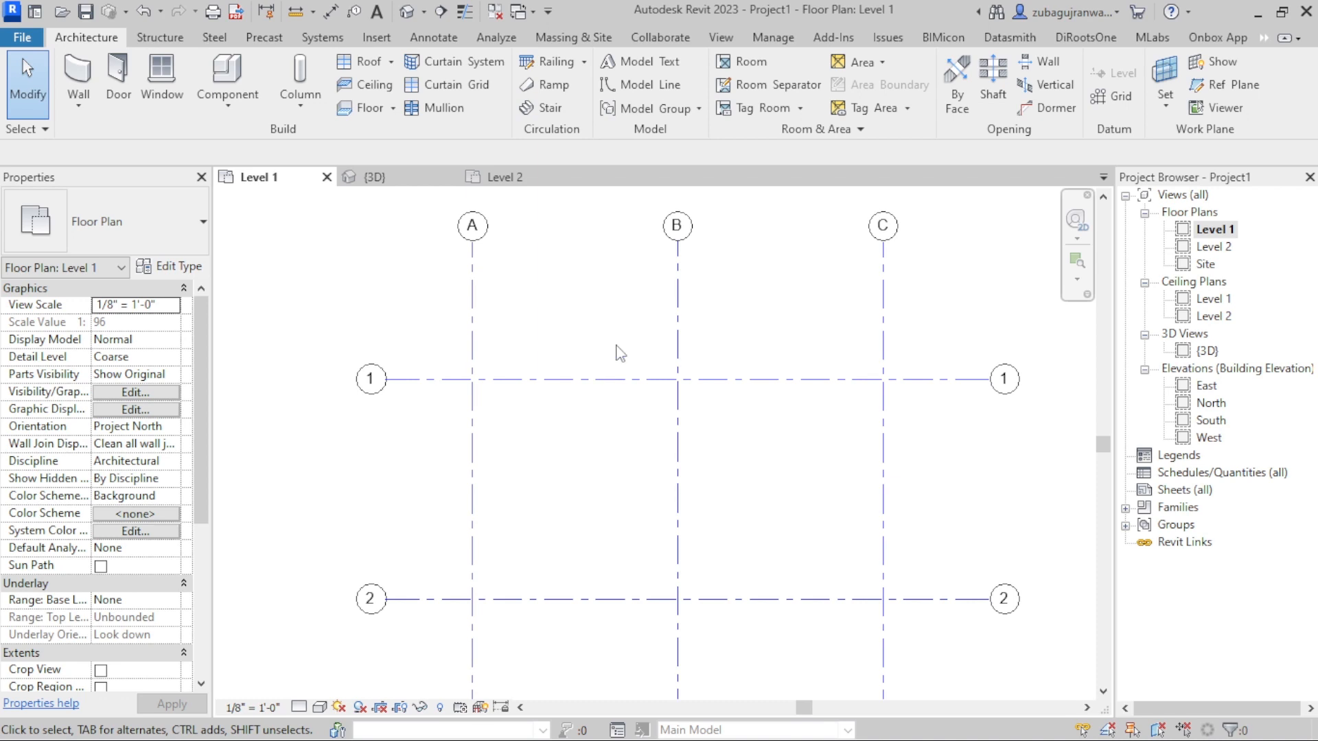
scroll(583, 315, down, 1)
scroll(598, 317, up, 1)
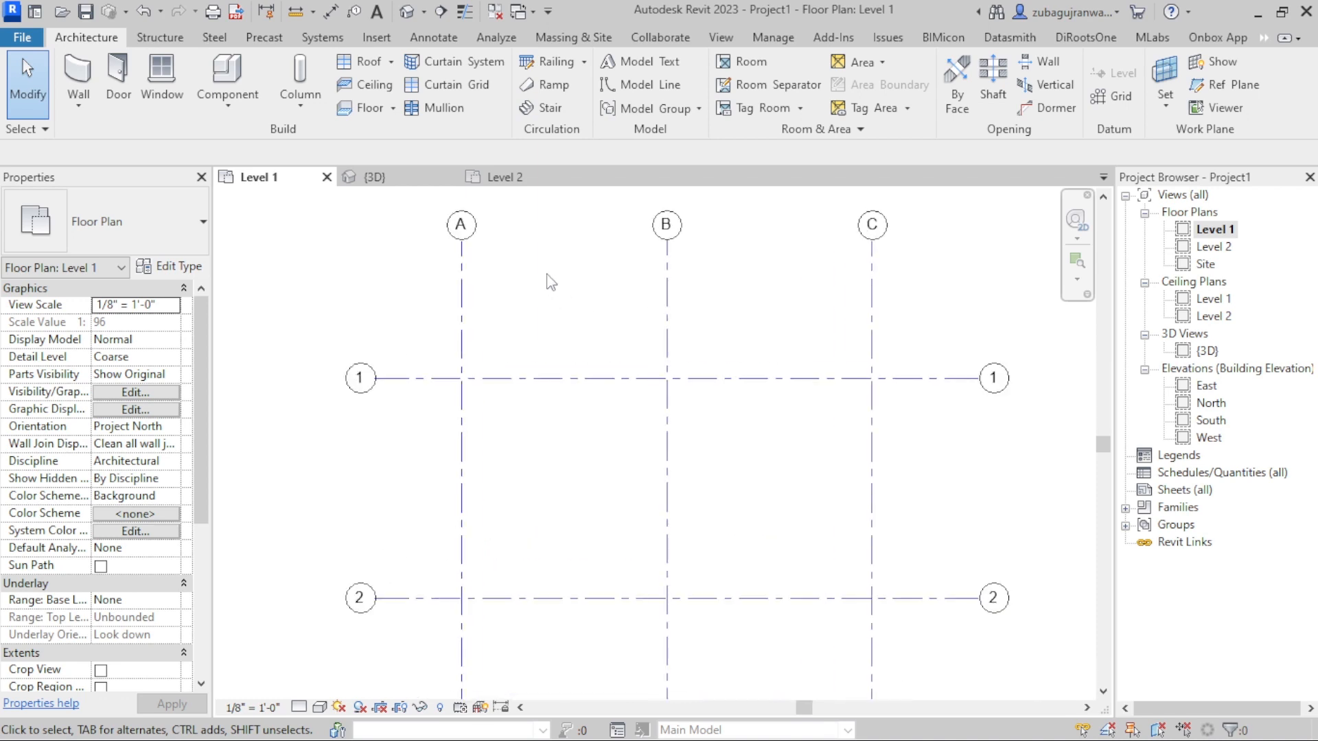
scroll(551, 272, down, 4)
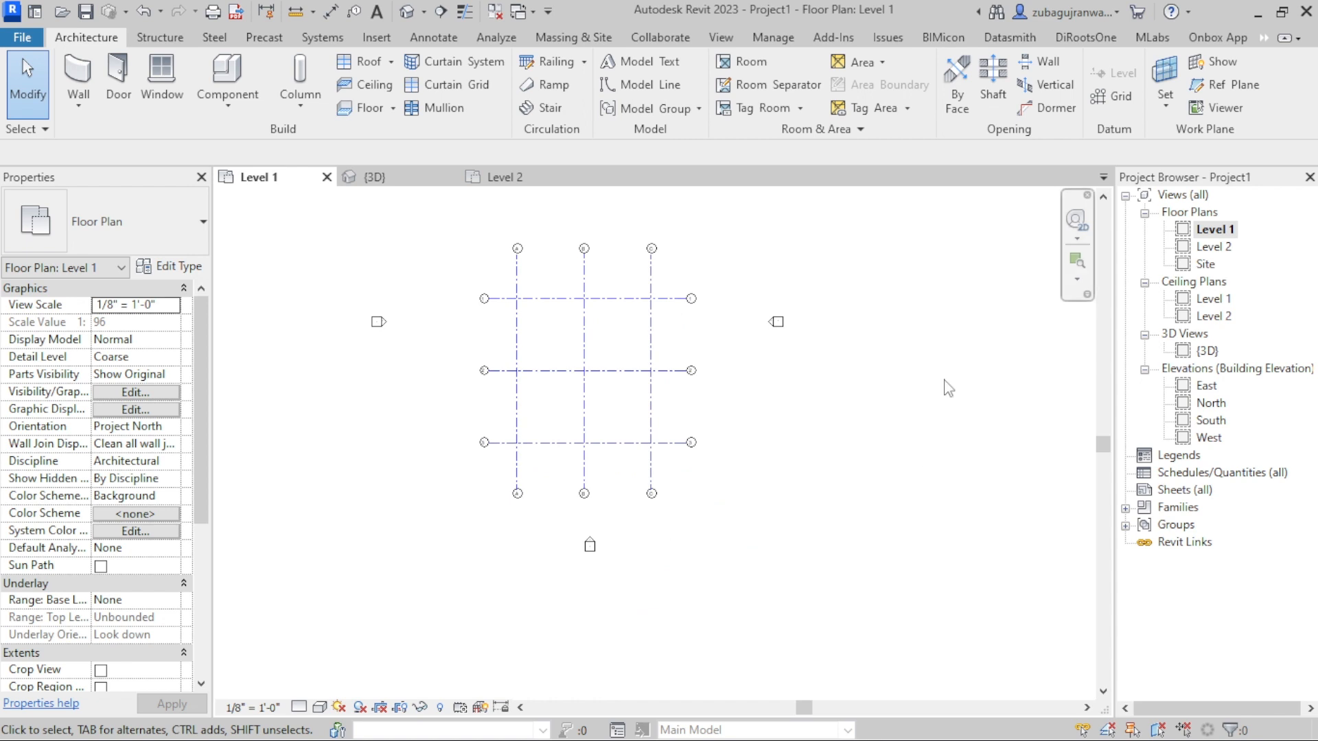
Step: Open the South elevation and delete the wall standing below Level 1 between grids B and C
double_click(1212, 420)
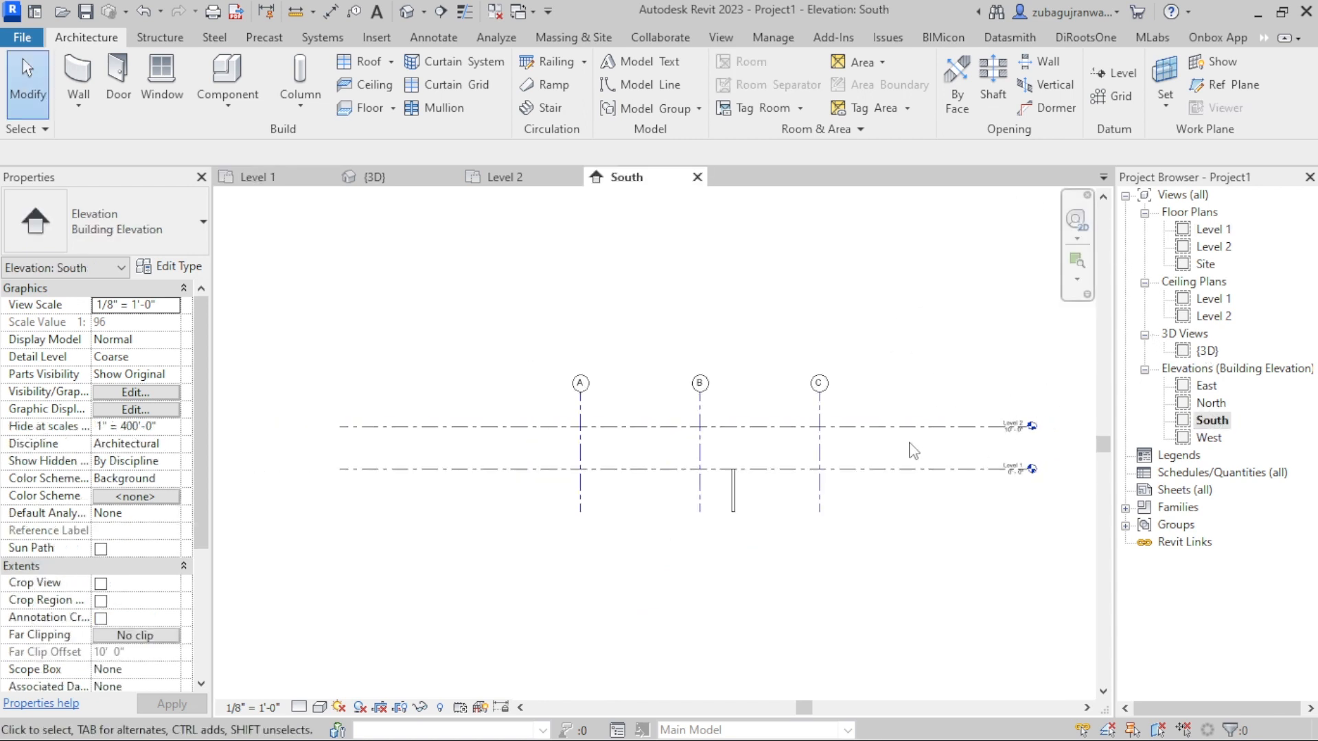
scroll(696, 479, up, 3)
click(781, 549)
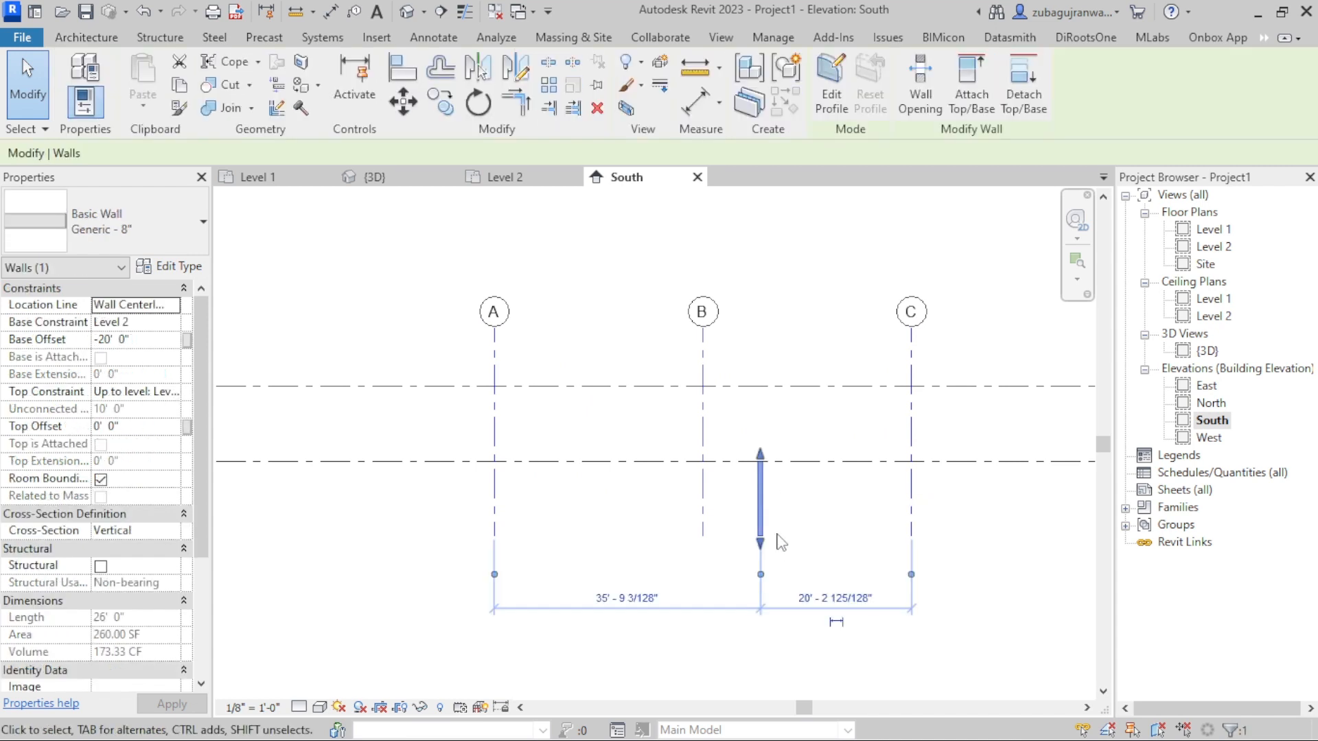
key(Delete)
Step: Rename Level 1 as "Ground floor" at its level head in the South elevation
scroll(753, 421, up, 3)
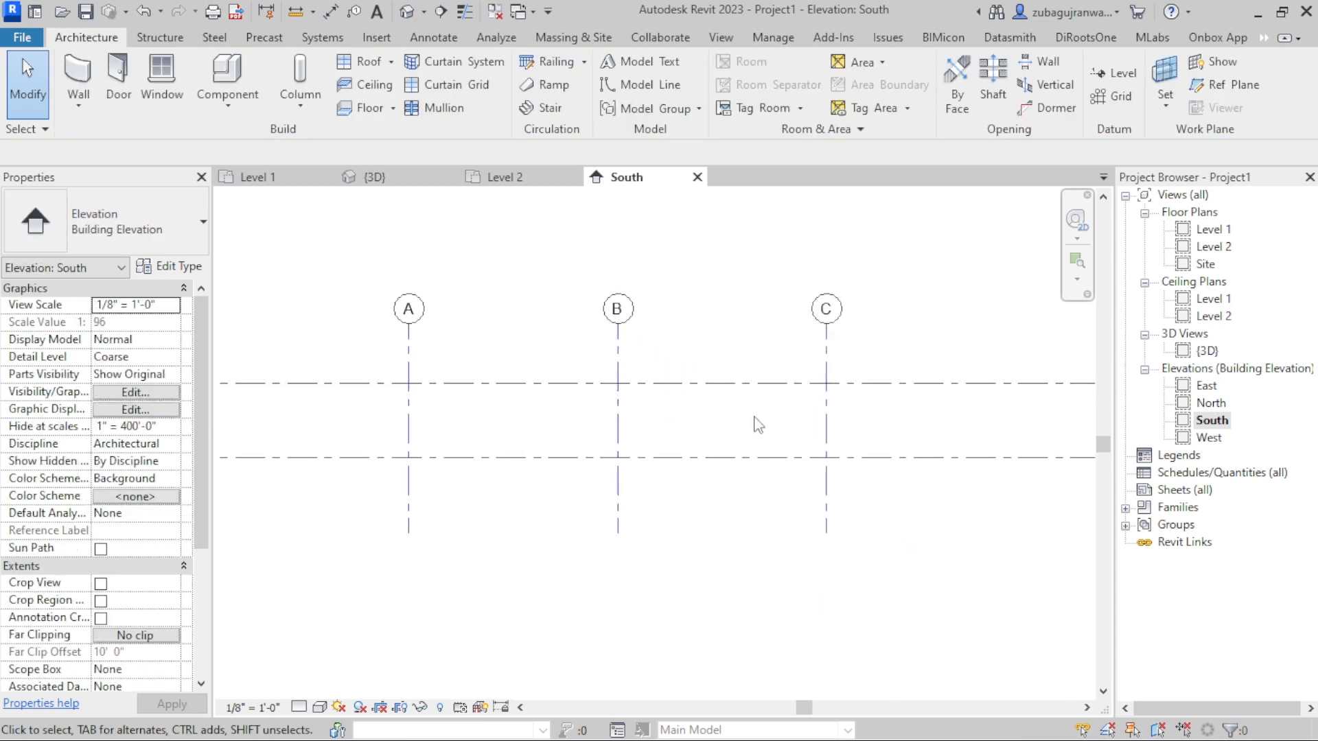
scroll(626, 435, down, 2)
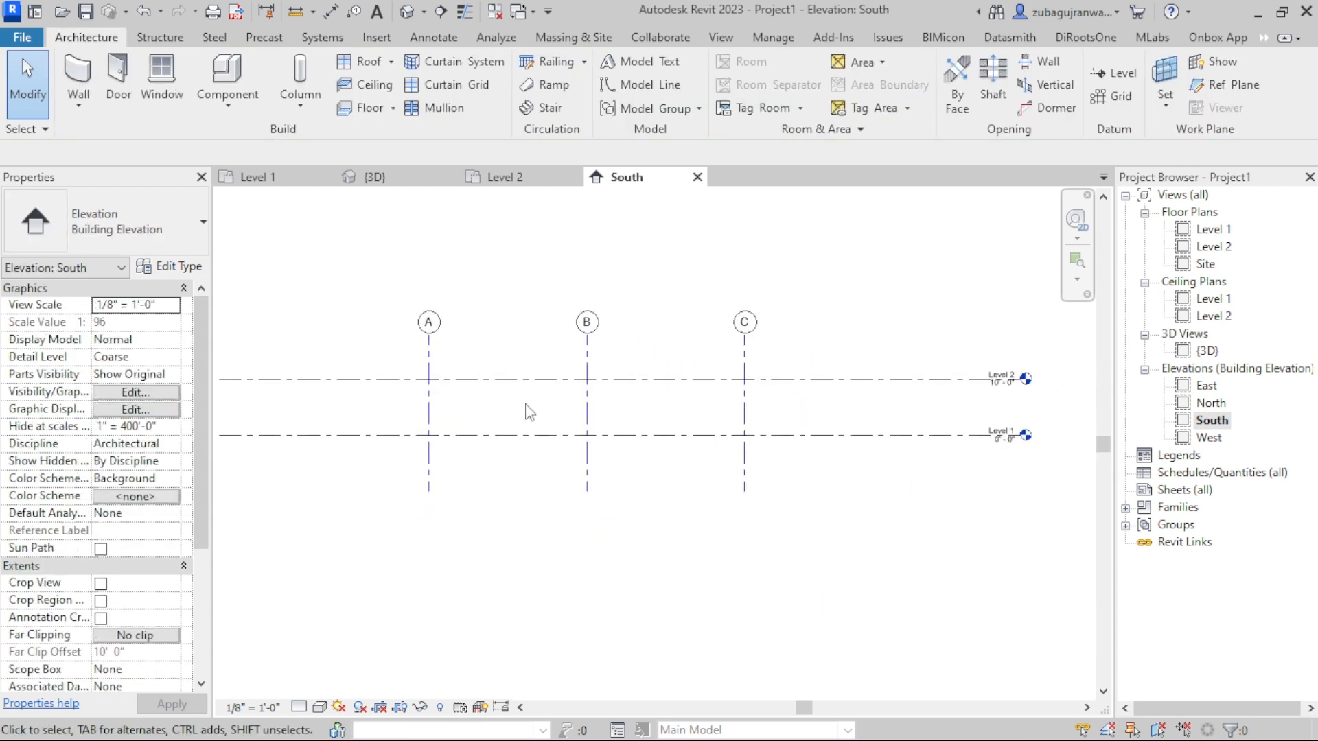
scroll(961, 426, up, 5)
scroll(967, 467, down, 2)
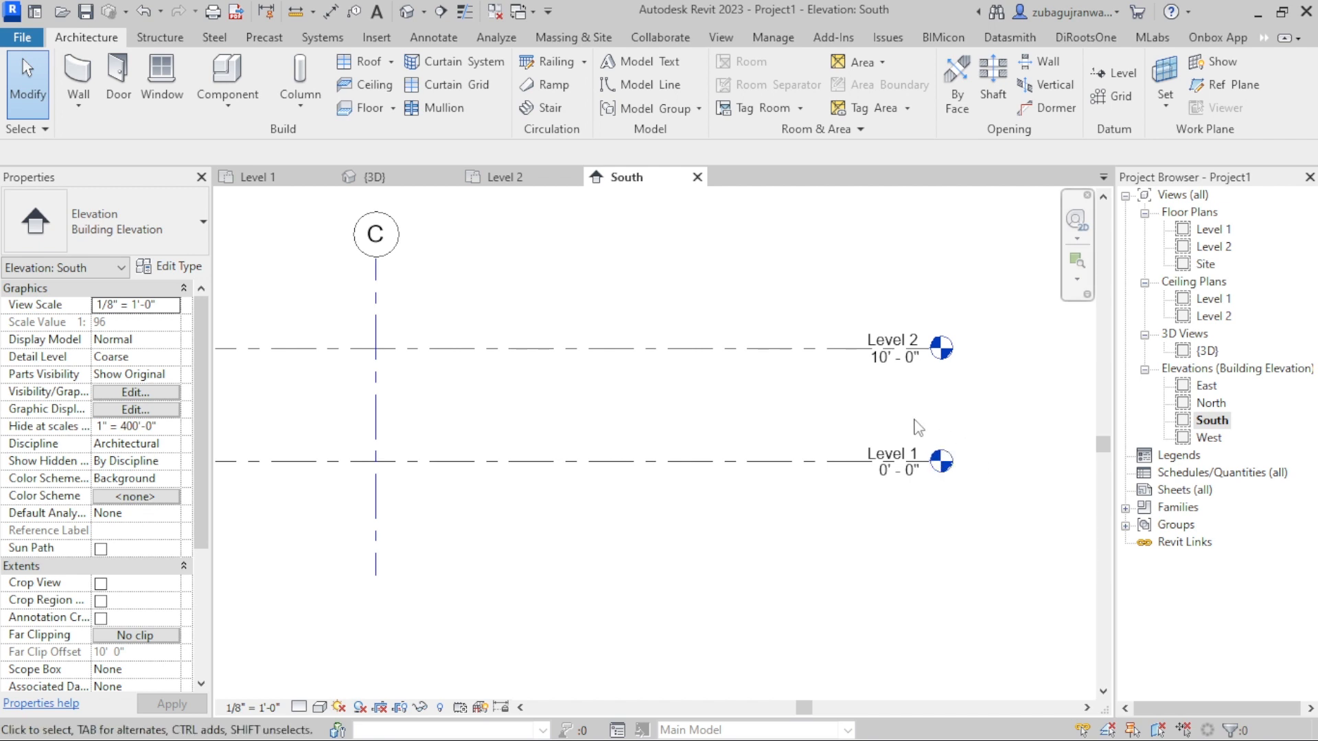
scroll(916, 422, down, 2)
scroll(912, 456, up, 4)
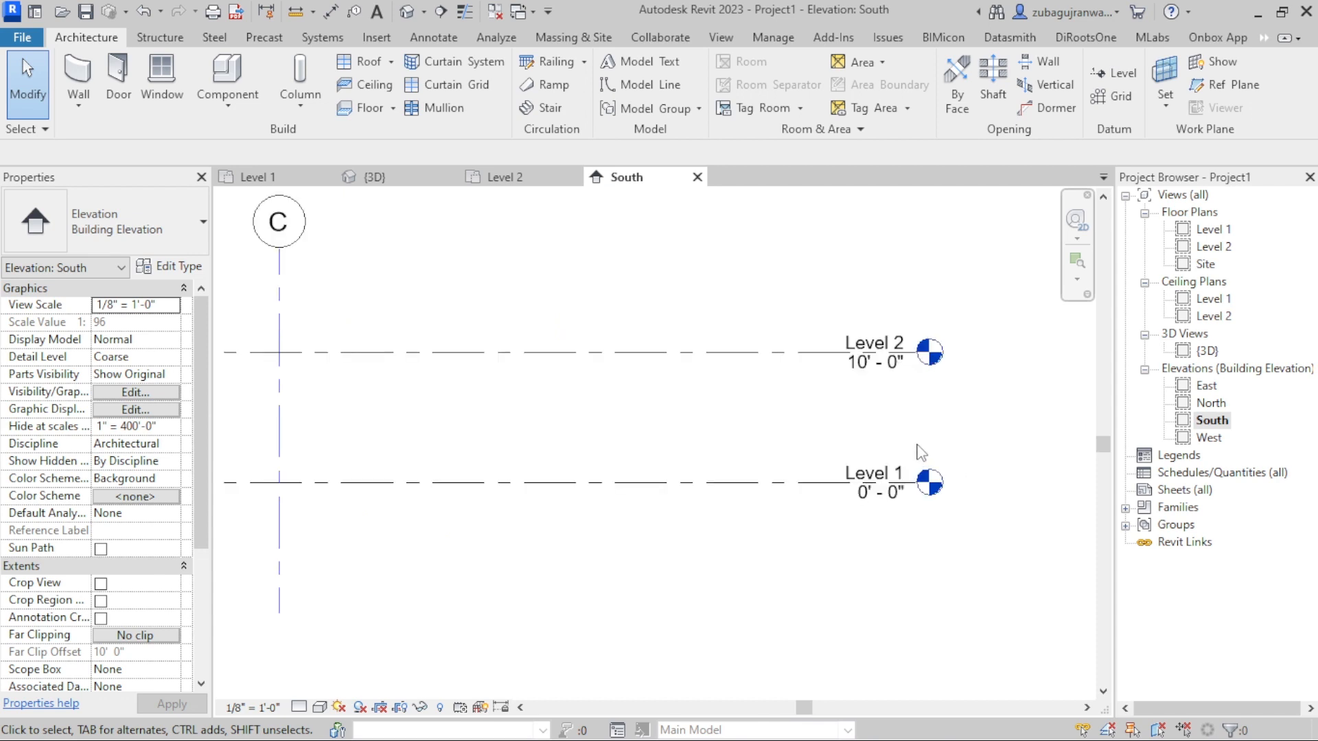
click(853, 493)
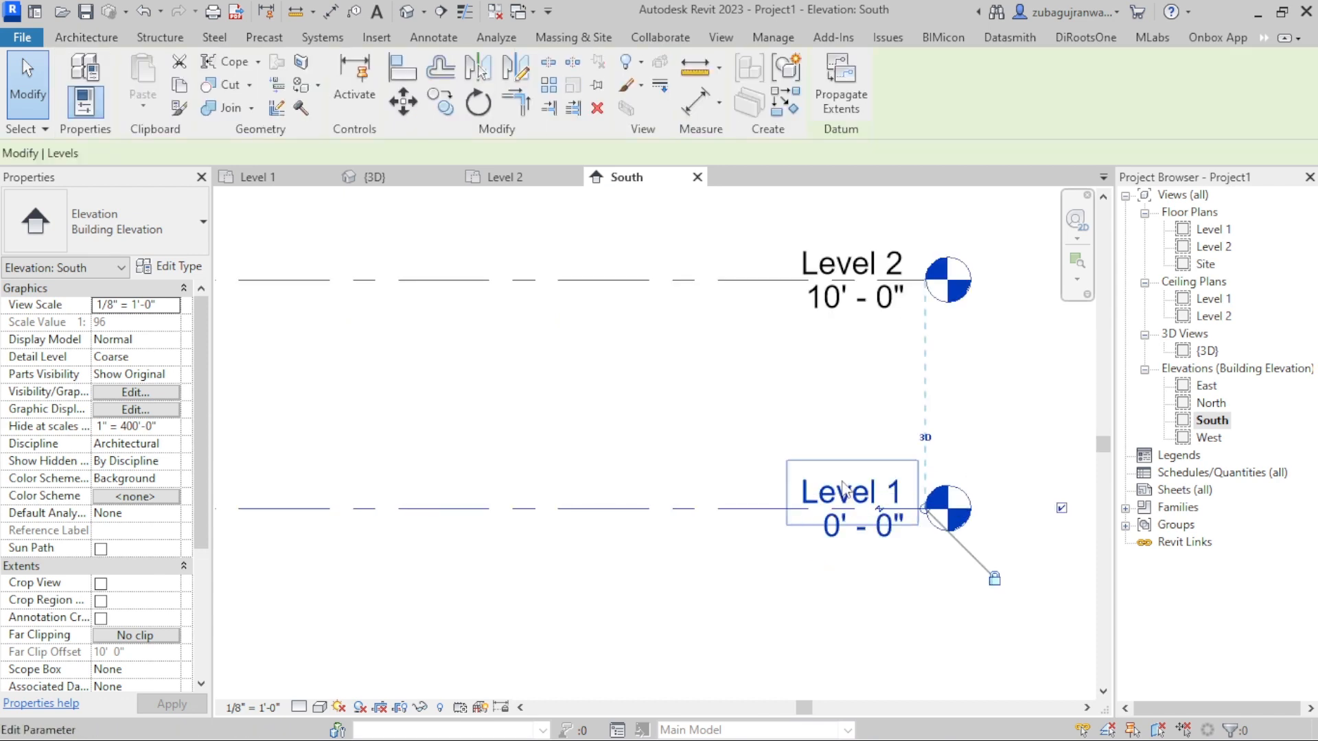
click(844, 484)
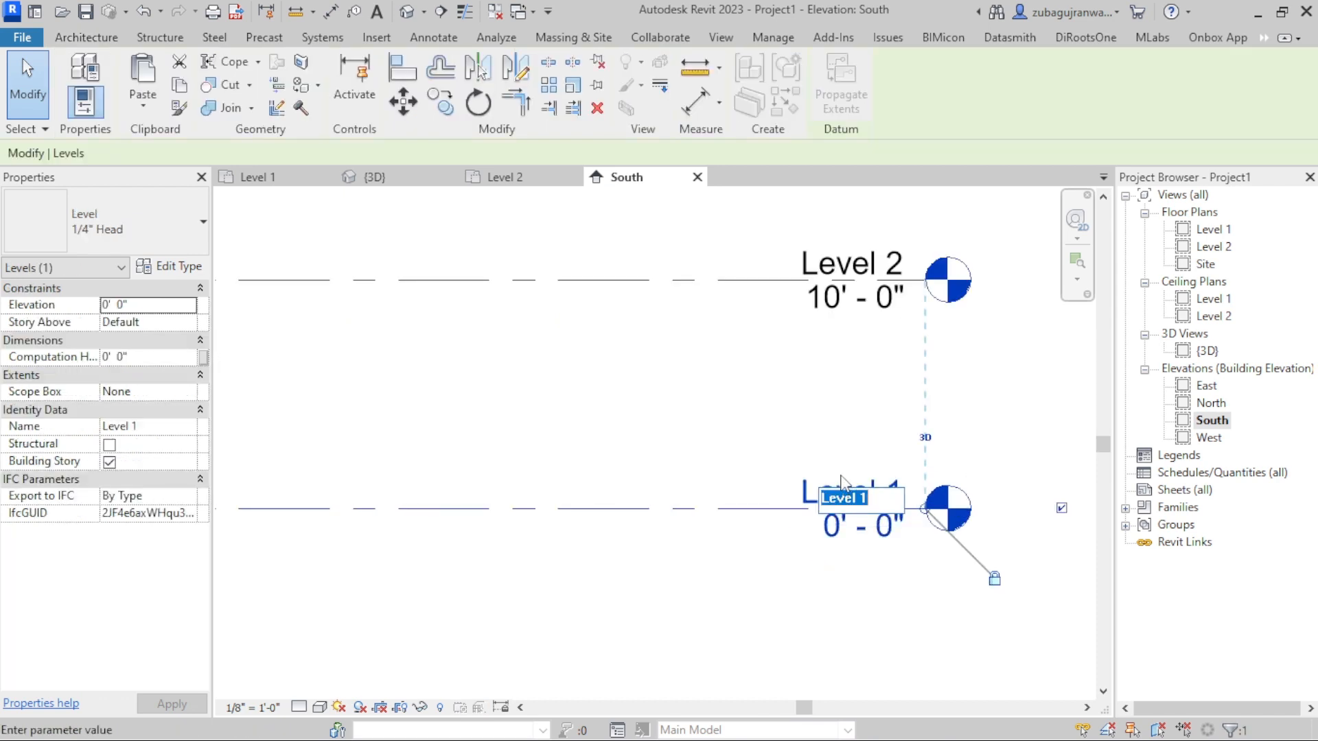
text(Ground flo)
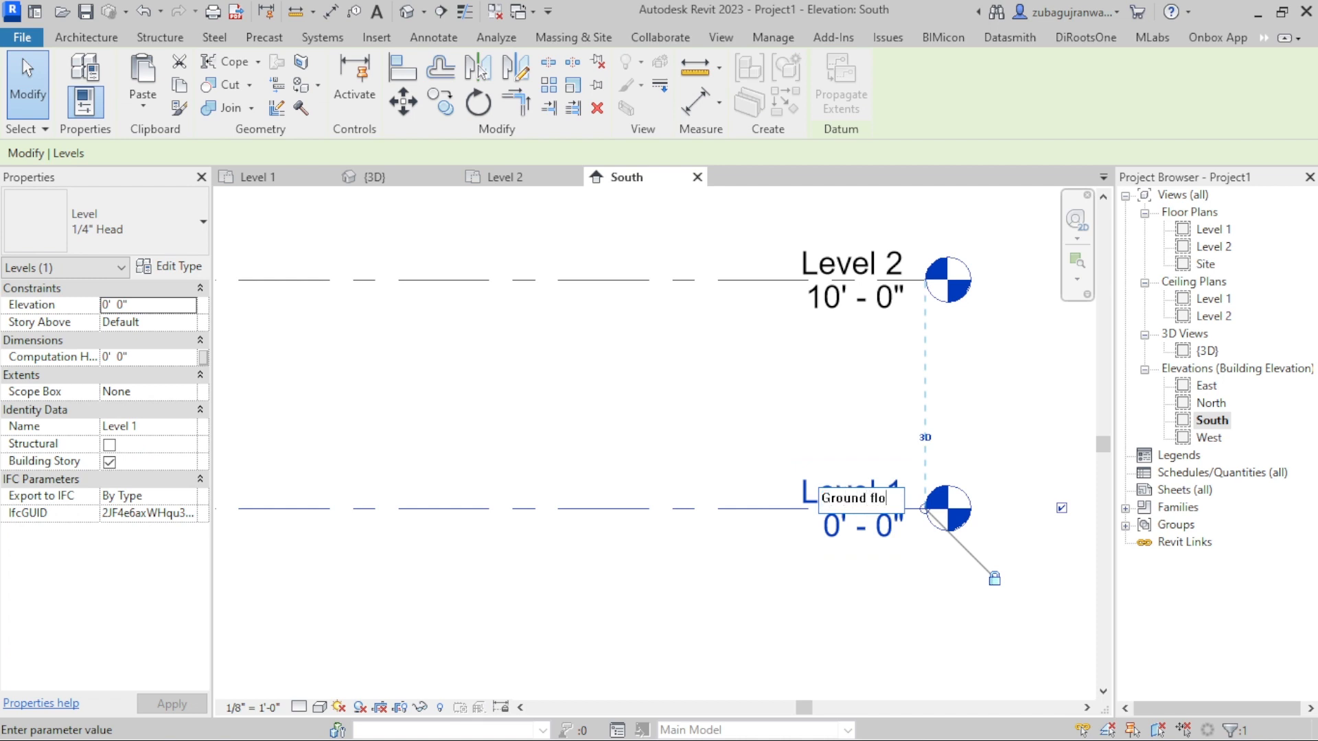
text(or)
click(694, 378)
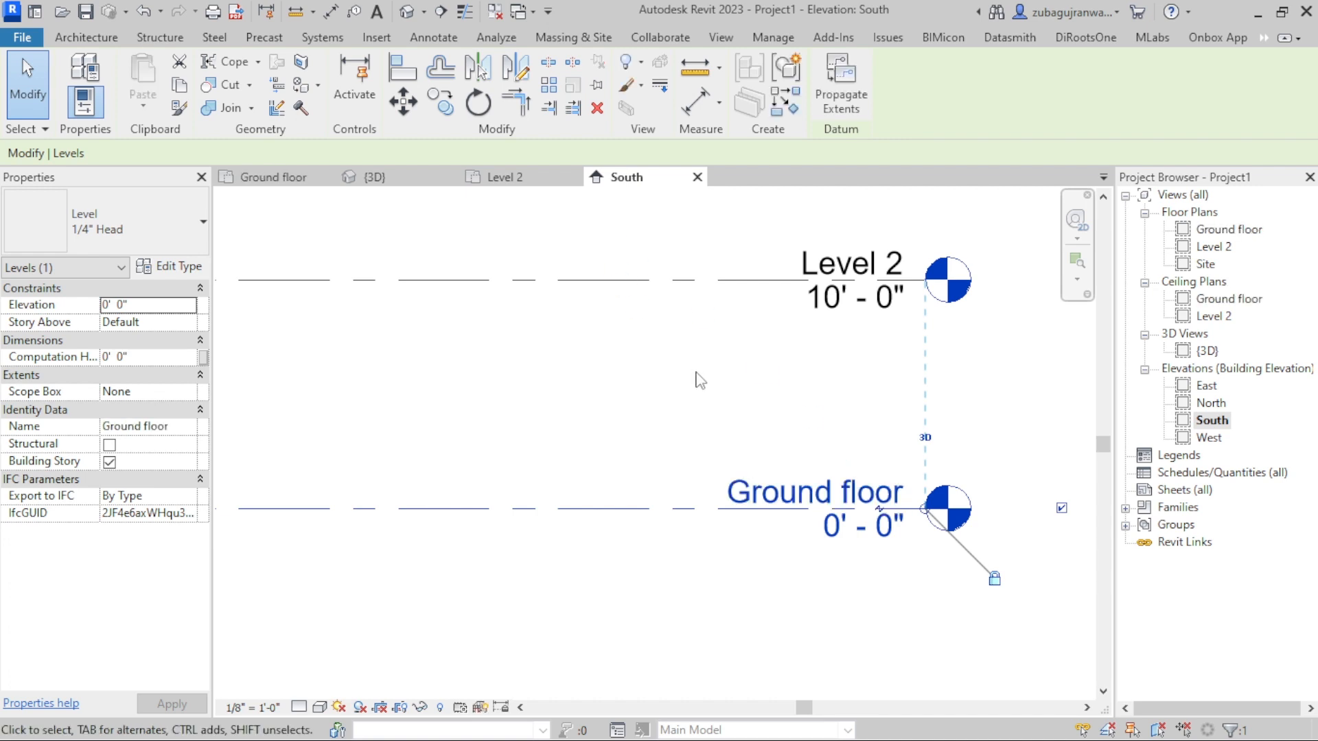
Step: Rename Level 2 as "1st floor" at its level head in the South elevation
click(829, 262)
click(827, 260)
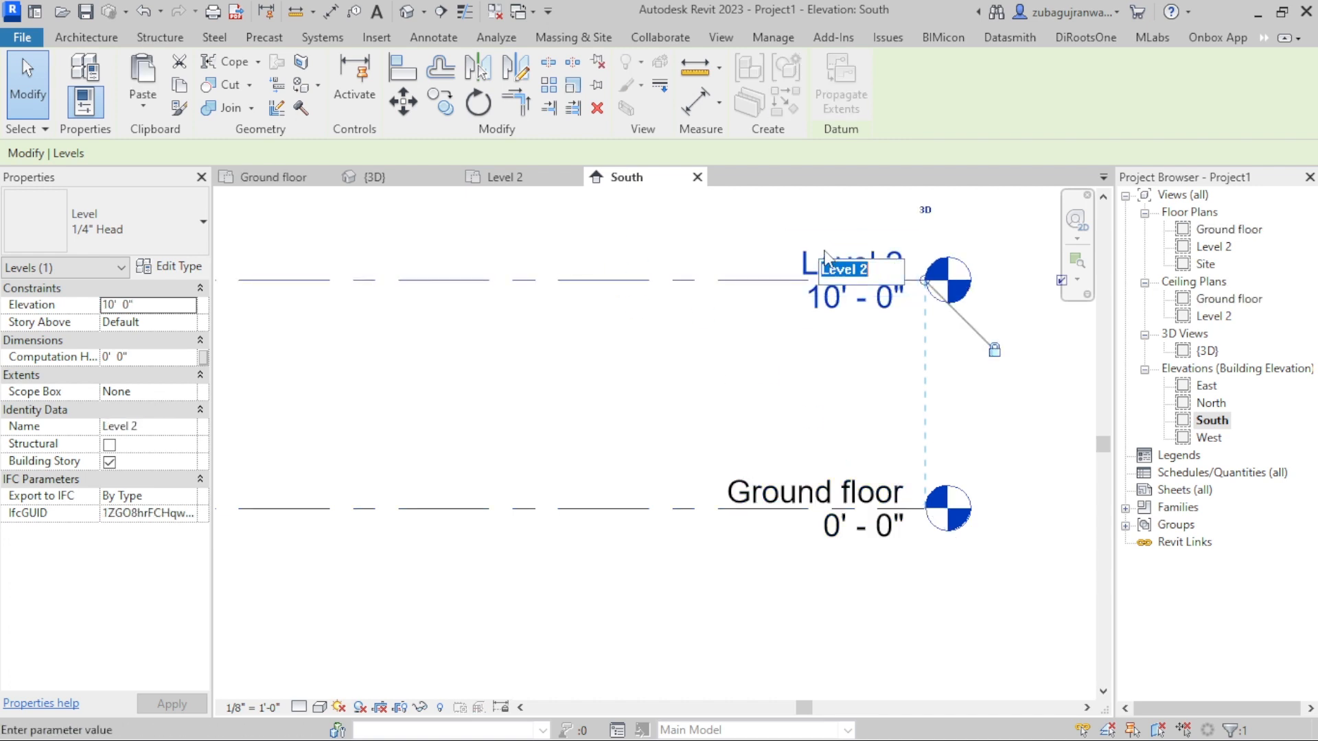
text(1st floor)
key(Return)
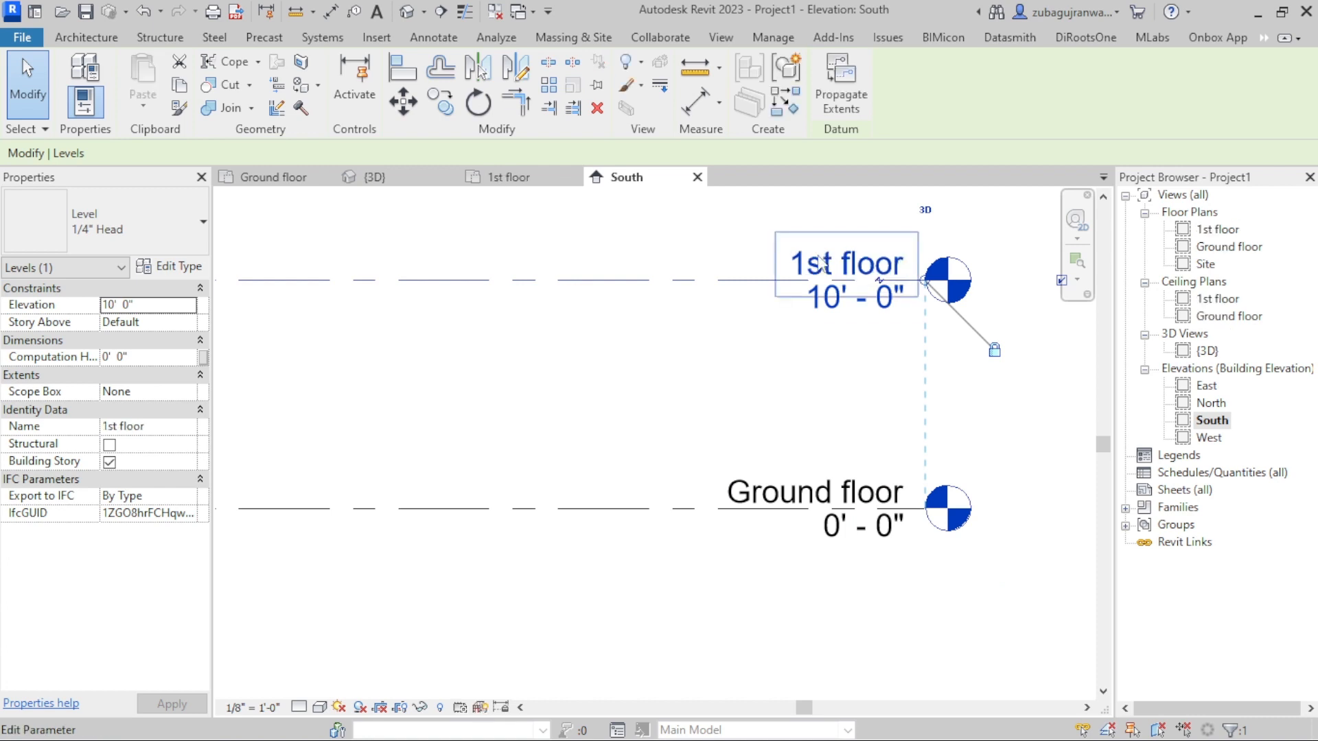
Step: Set the 1st floor level's elevation to 12' at its level head in the South elevation
click(845, 297)
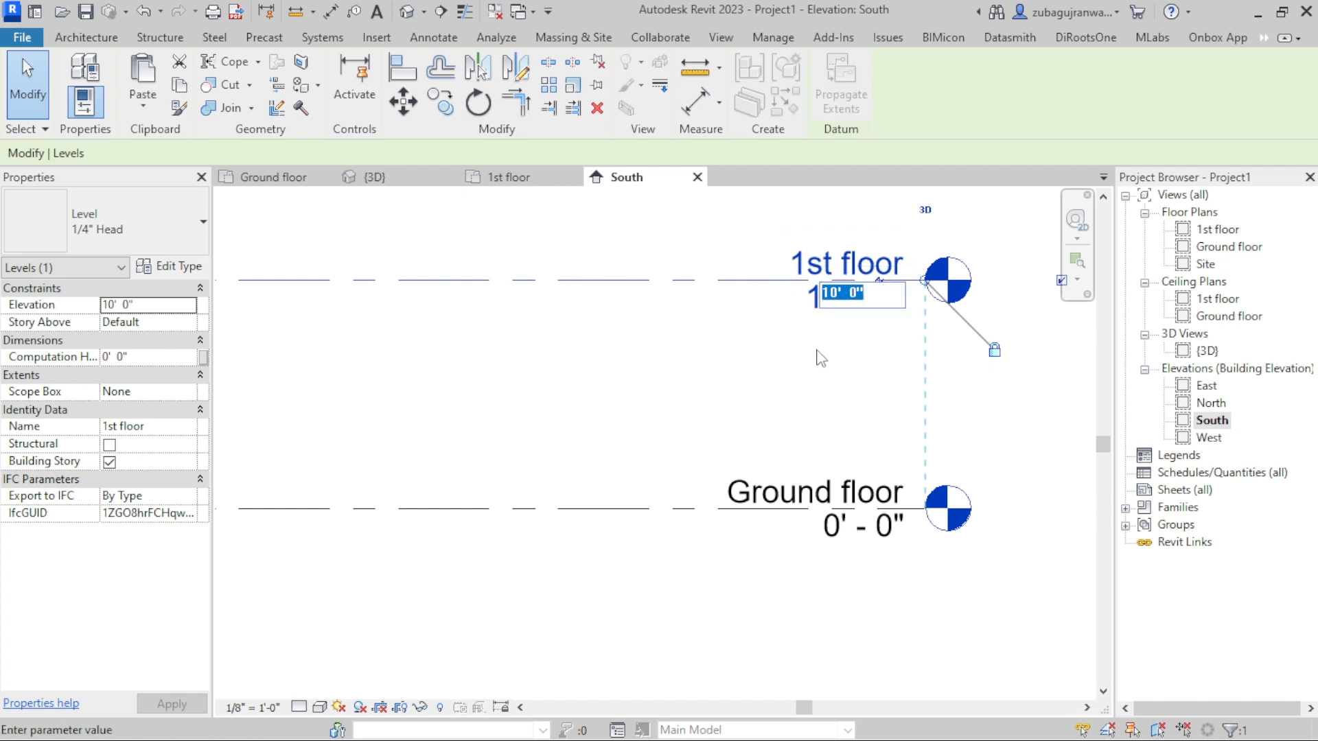
text(12)
key(Return)
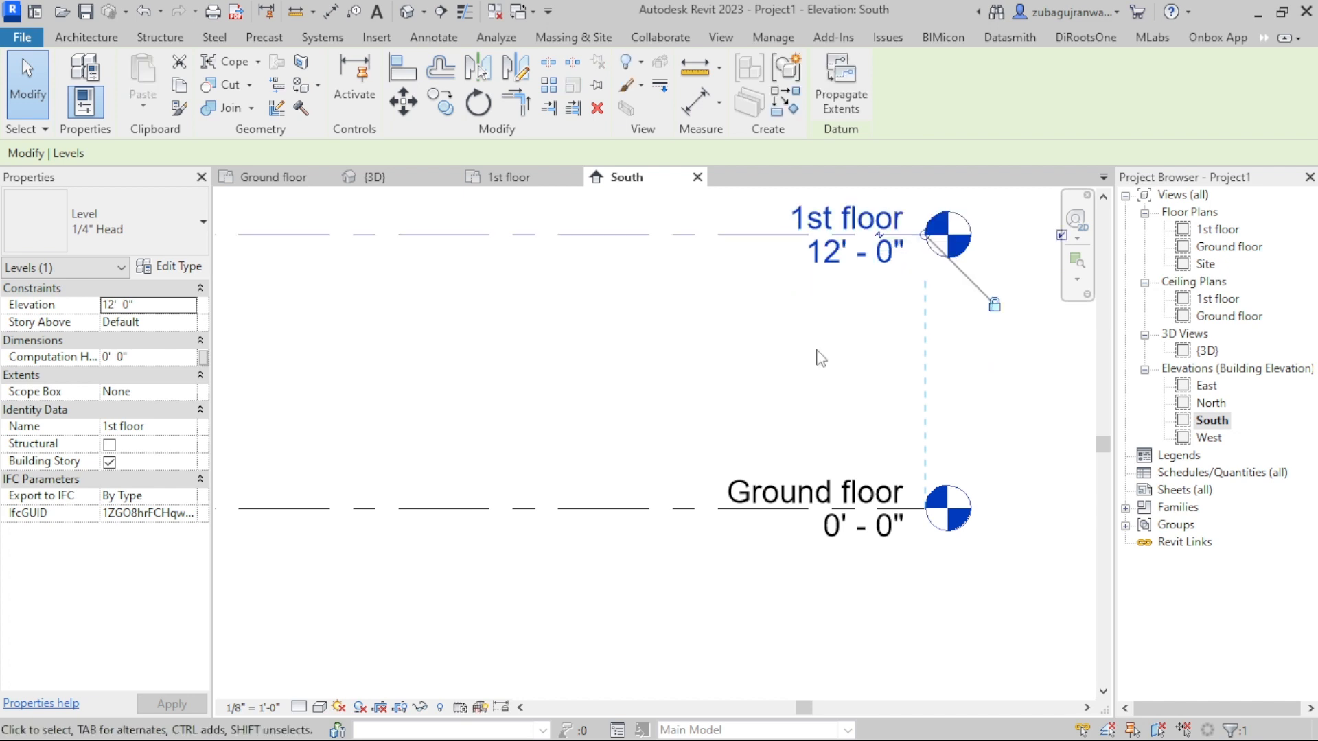
scroll(854, 371, down, 5)
click(853, 464)
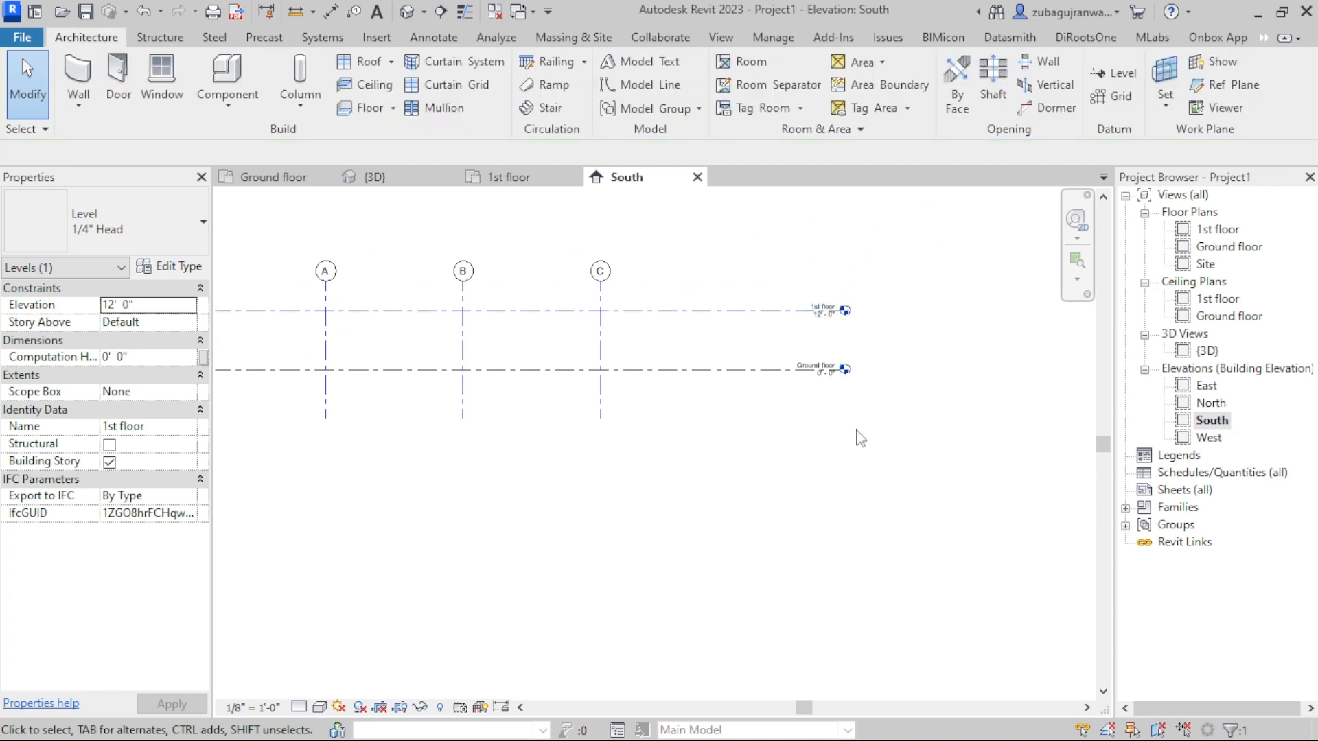
scroll(857, 431, down, 4)
scroll(655, 304, up, 3)
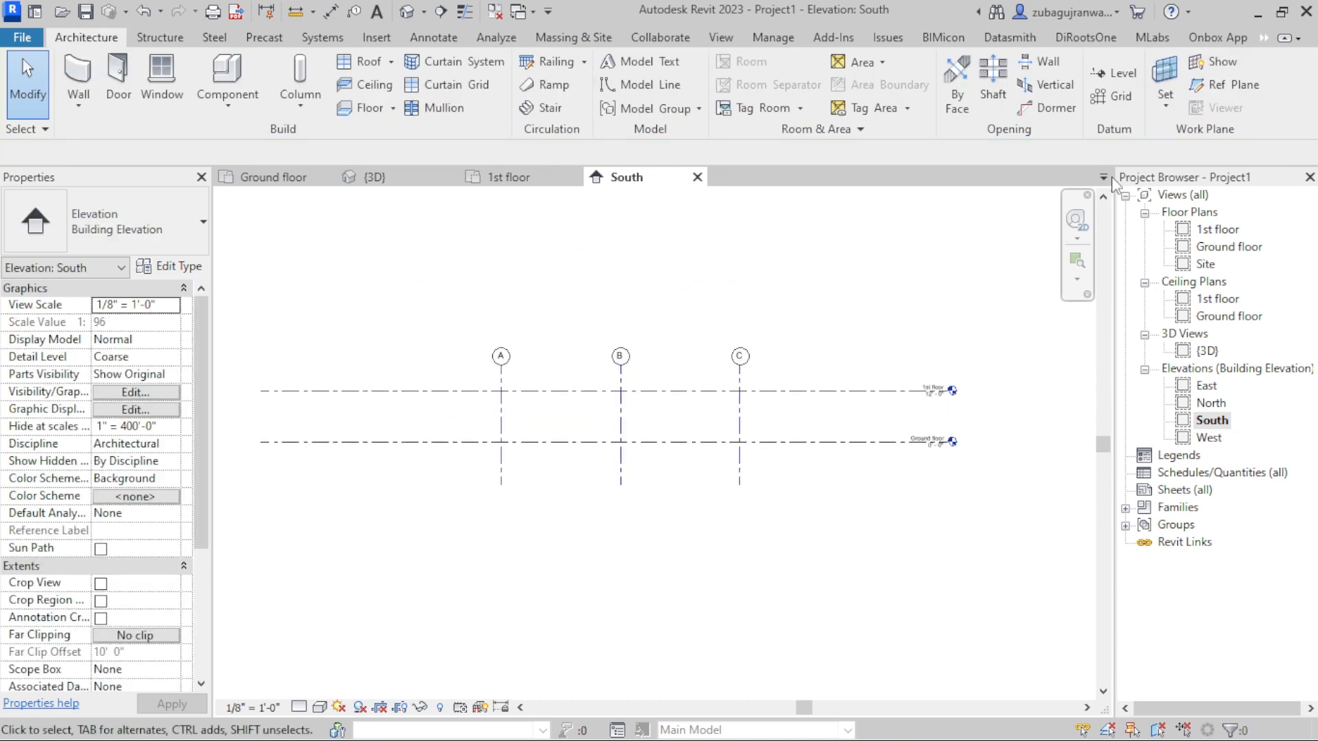
Step: Draw a new level line 12' above the 1st floor, with both ends aligned to the existing levels
click(1113, 72)
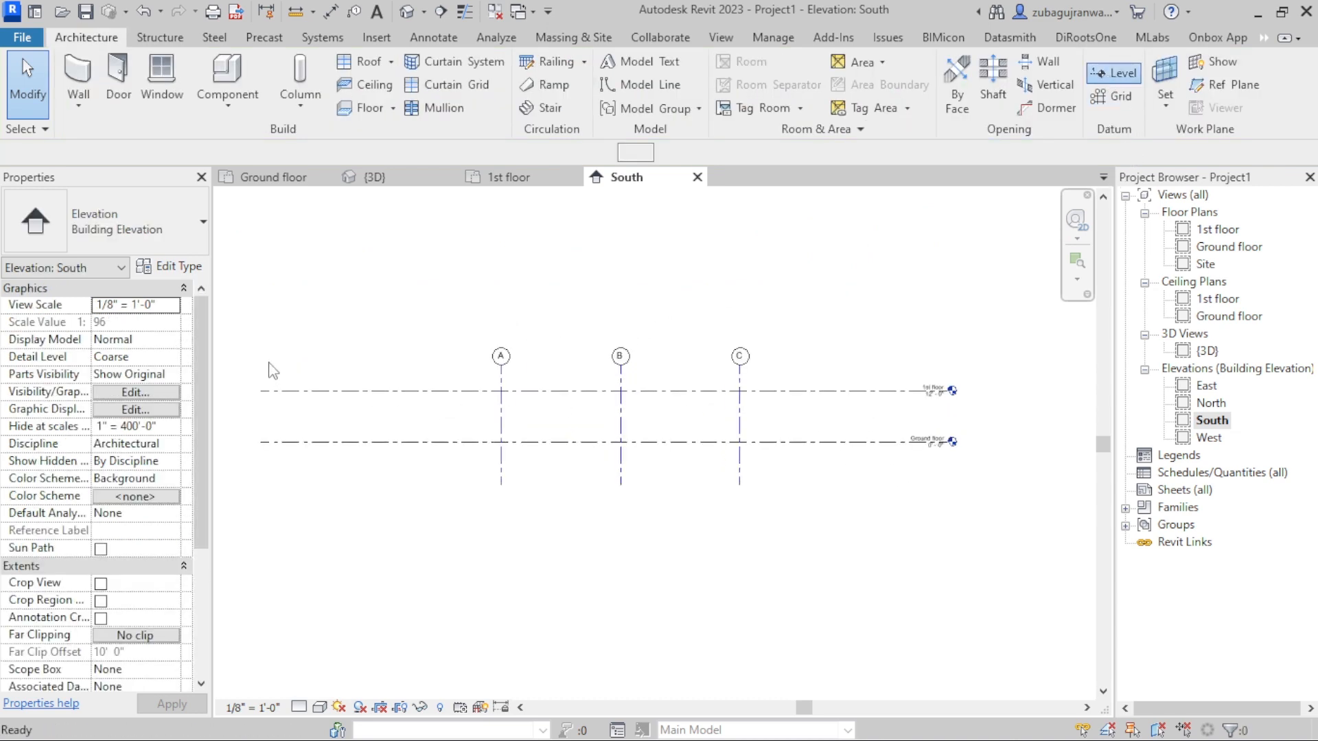
scroll(261, 339, up, 1)
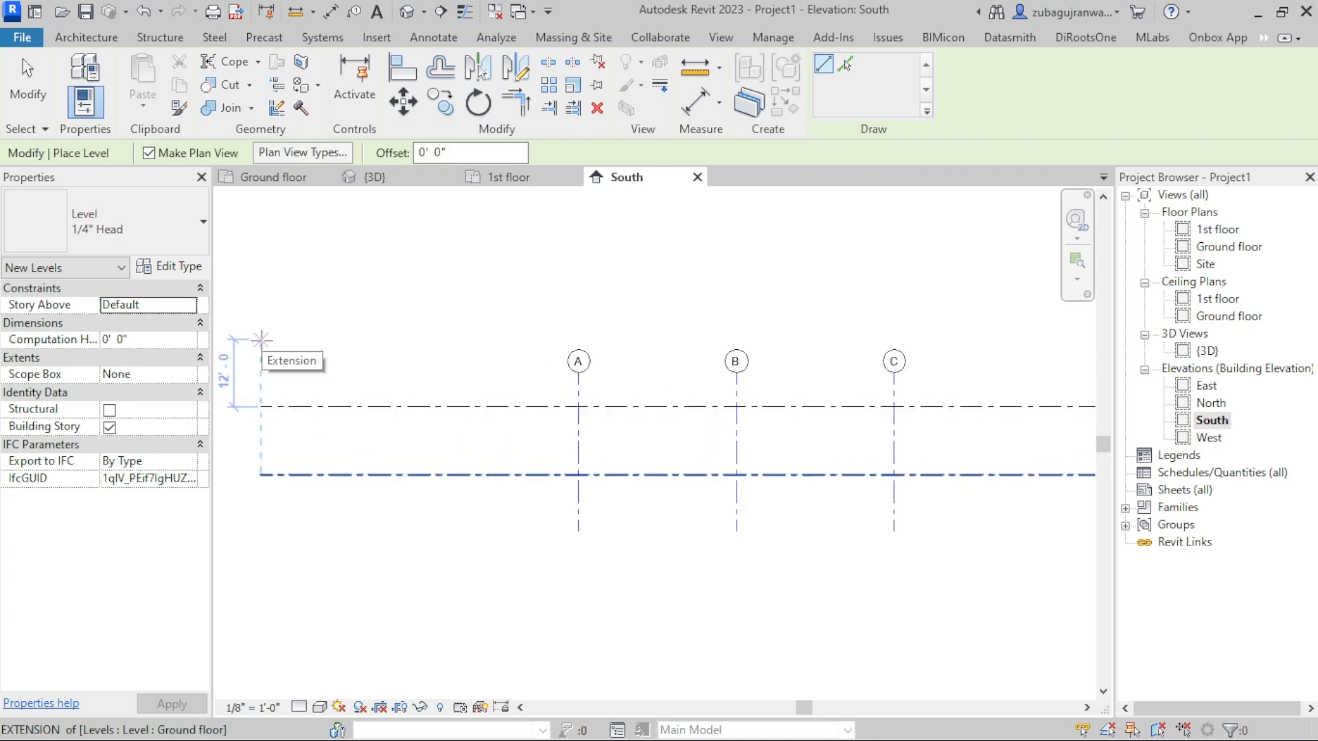
click(261, 340)
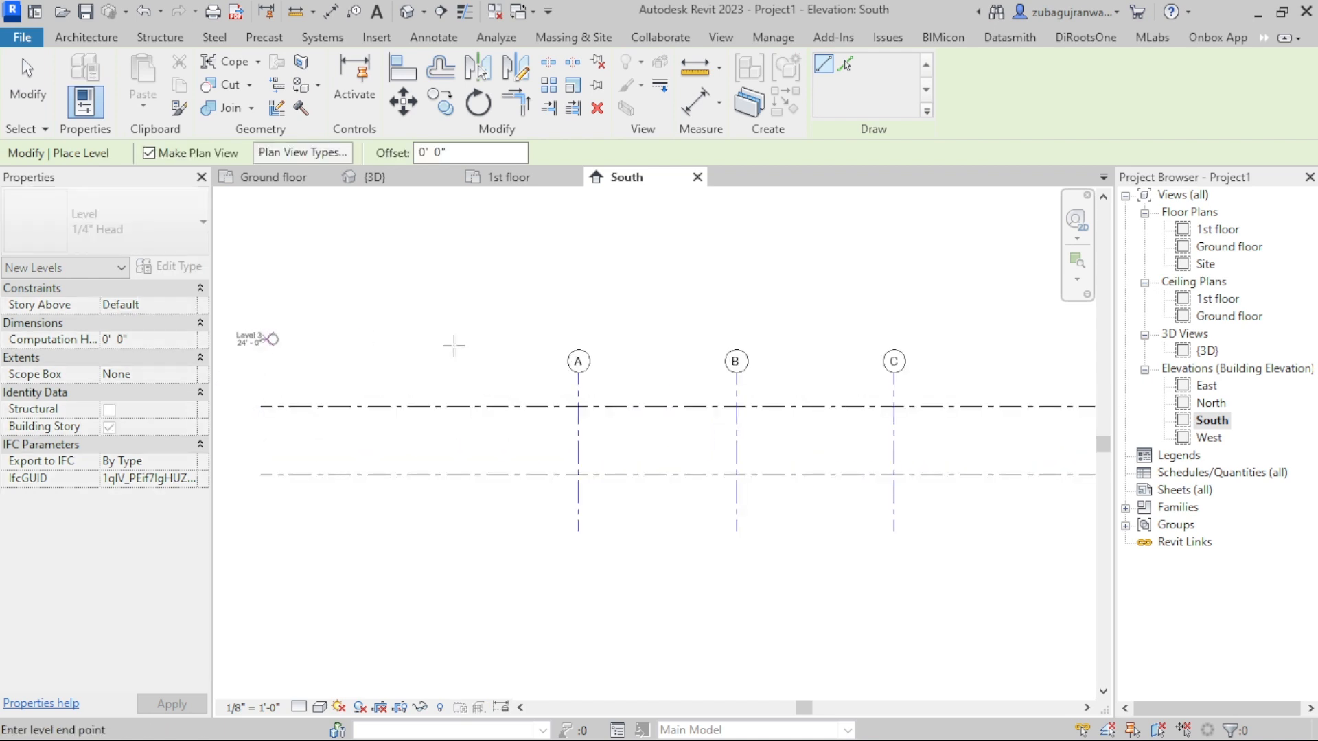
scroll(439, 343, down, 2)
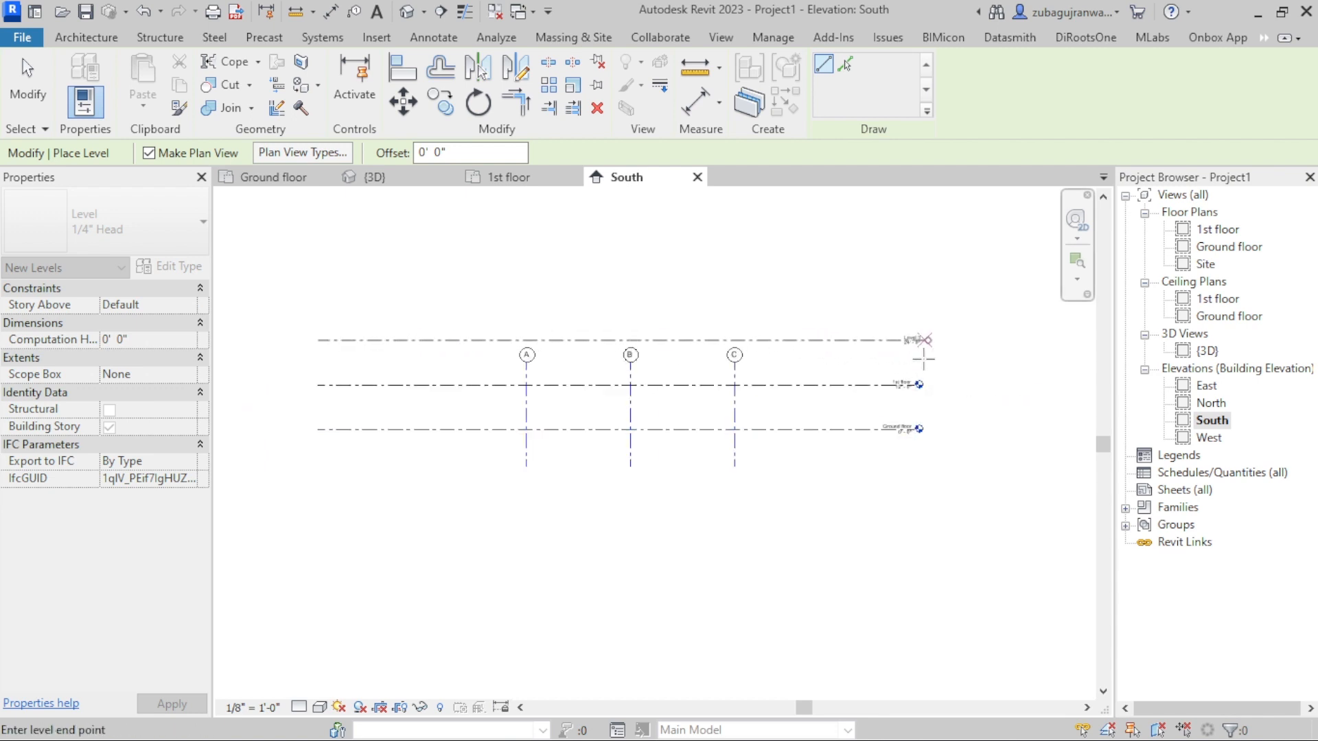
click(910, 341)
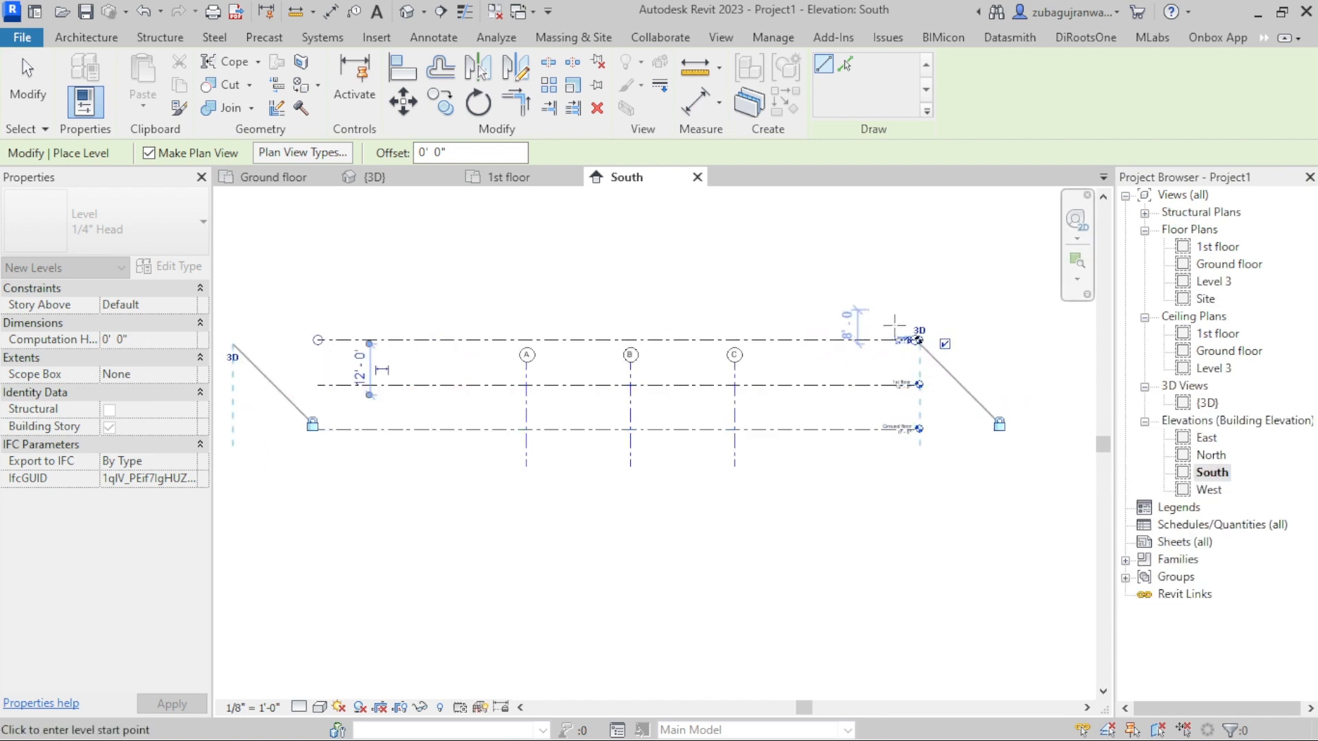
scroll(947, 360, up, 3)
key(Escape)
key(Escape)
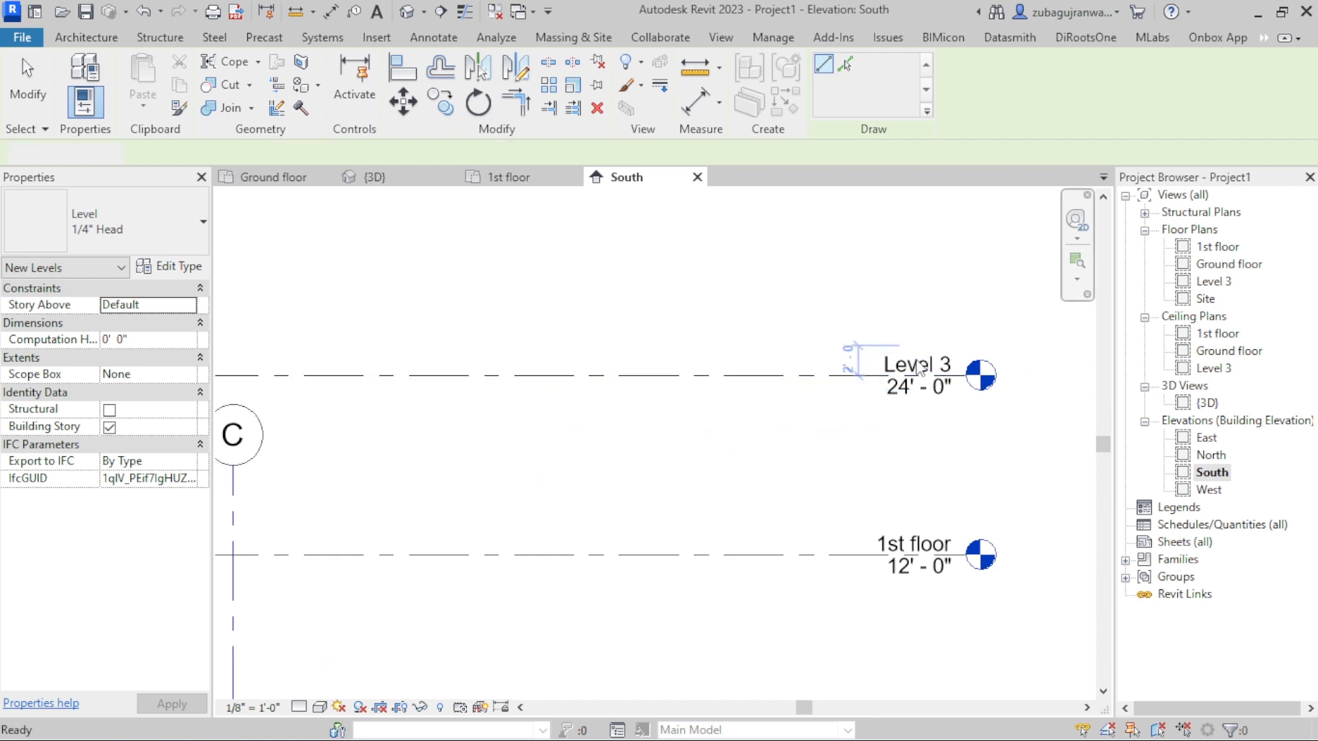
Step: Rename Level 3 as "2nd floor" at its level head
click(919, 368)
click(919, 364)
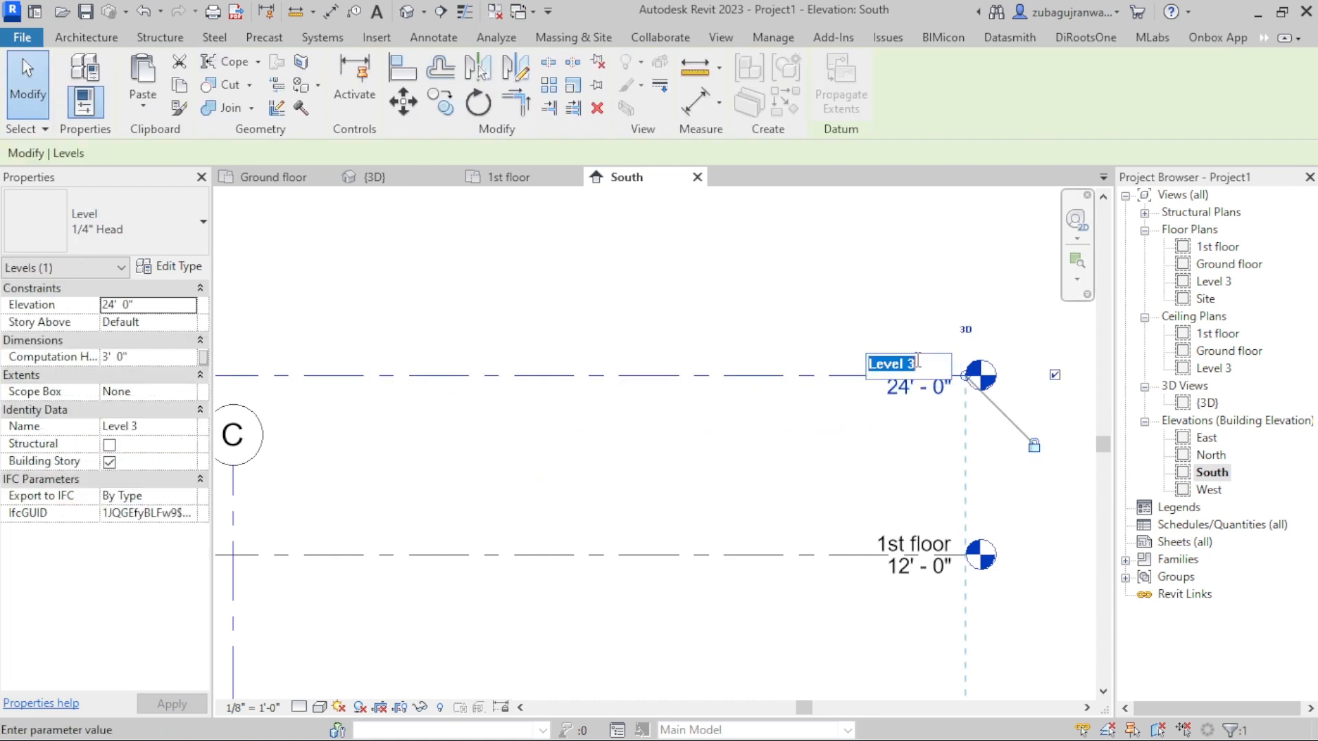
text(2nd floor)
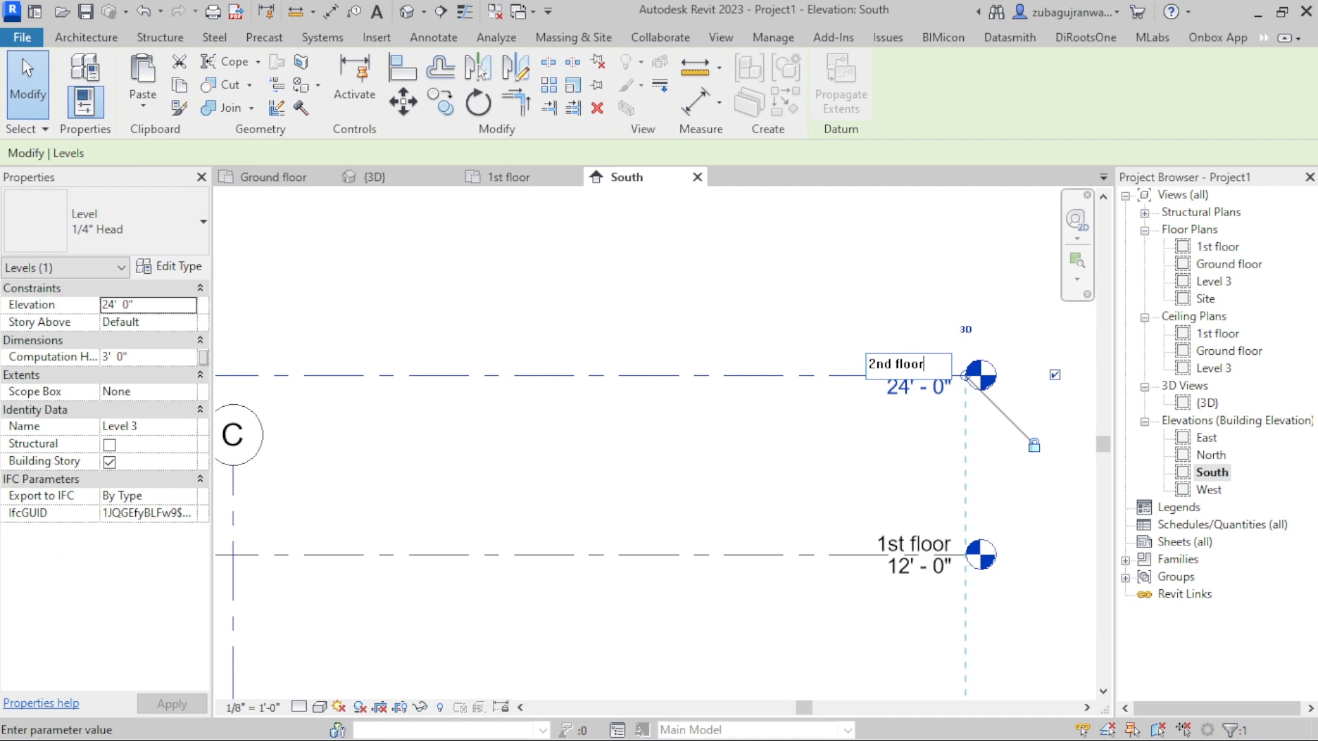
key(Return)
scroll(885, 340, down, 4)
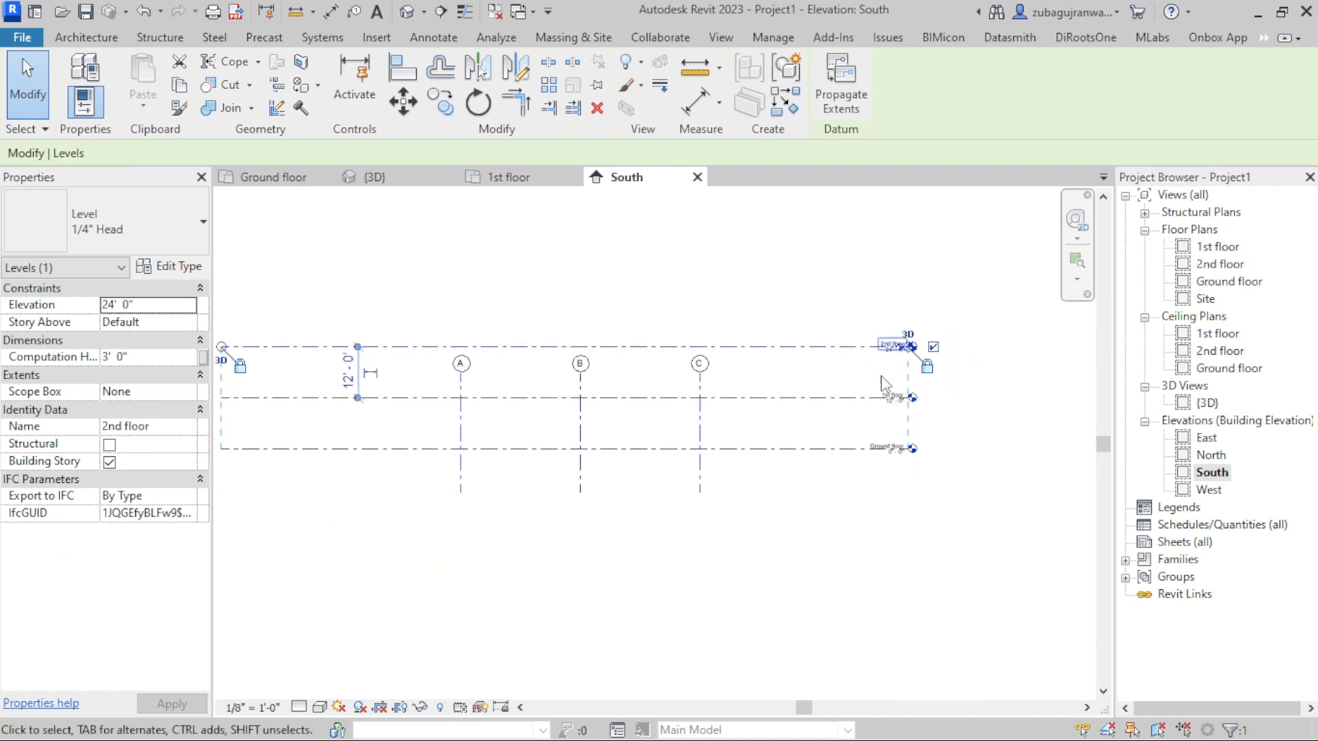
click(905, 530)
scroll(885, 501, down, 2)
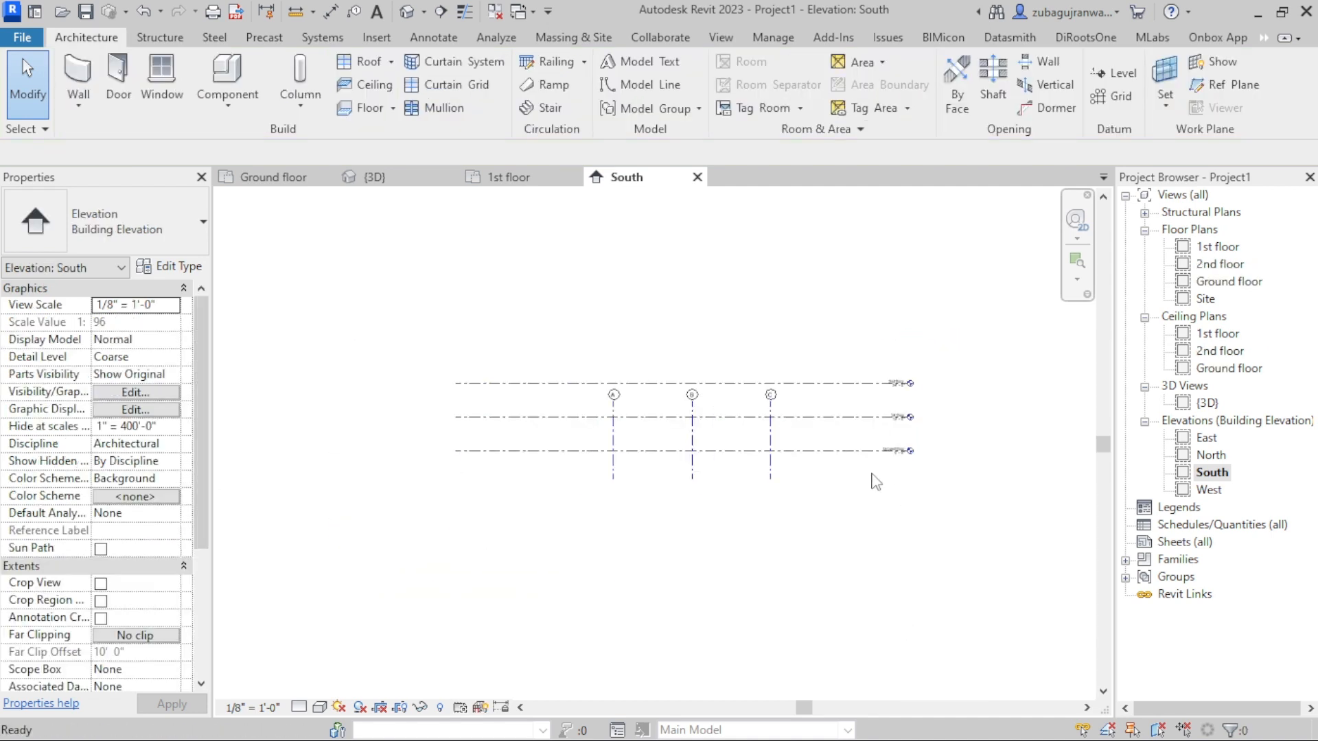
Step: Place a level above the 2nd floor by picking its line with the Pick Lines option and a 12' offset
scroll(867, 461, down, 2)
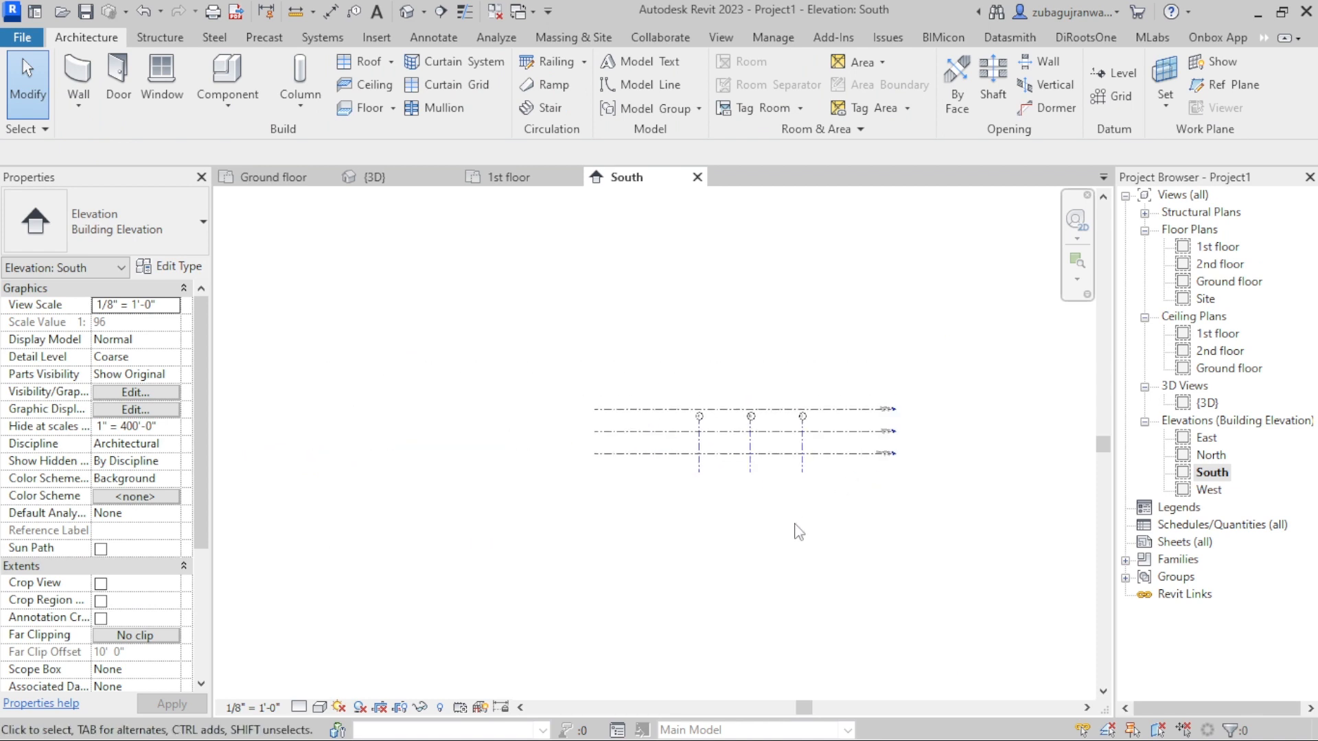
scroll(891, 422, up, 2)
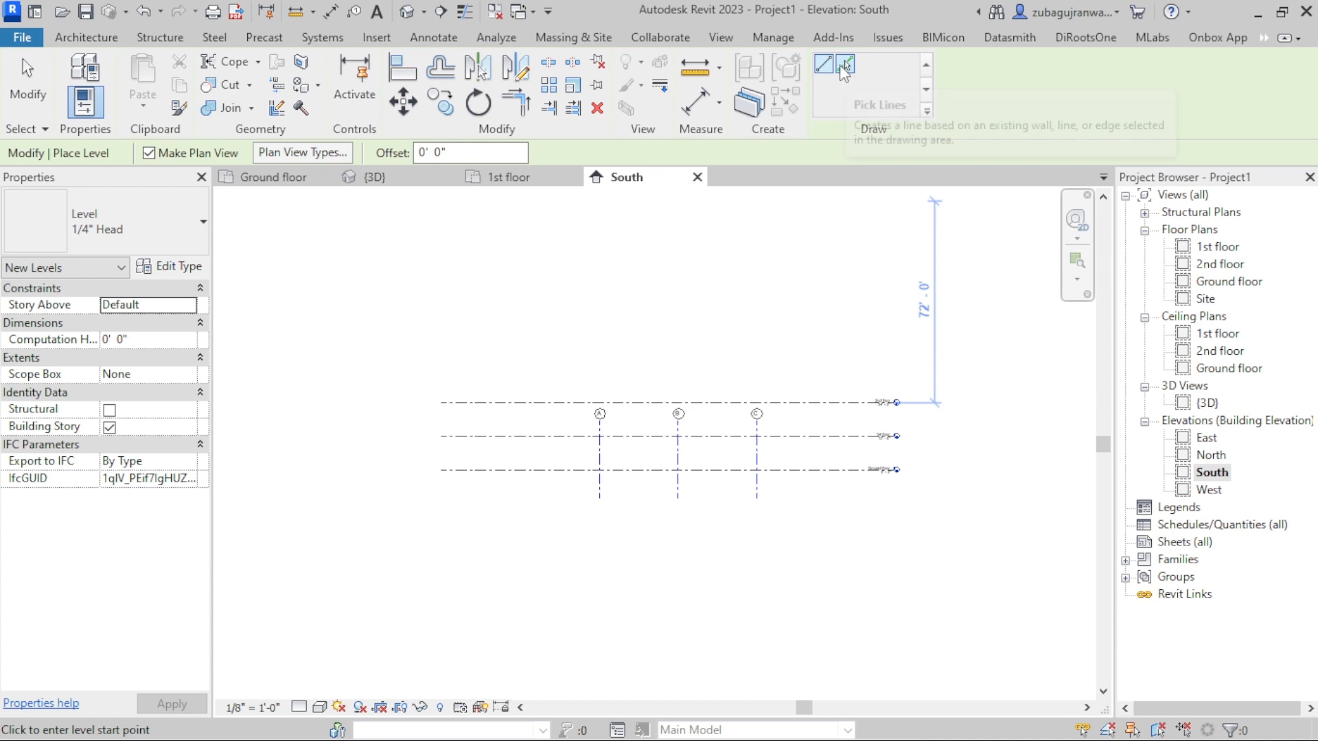
click(844, 69)
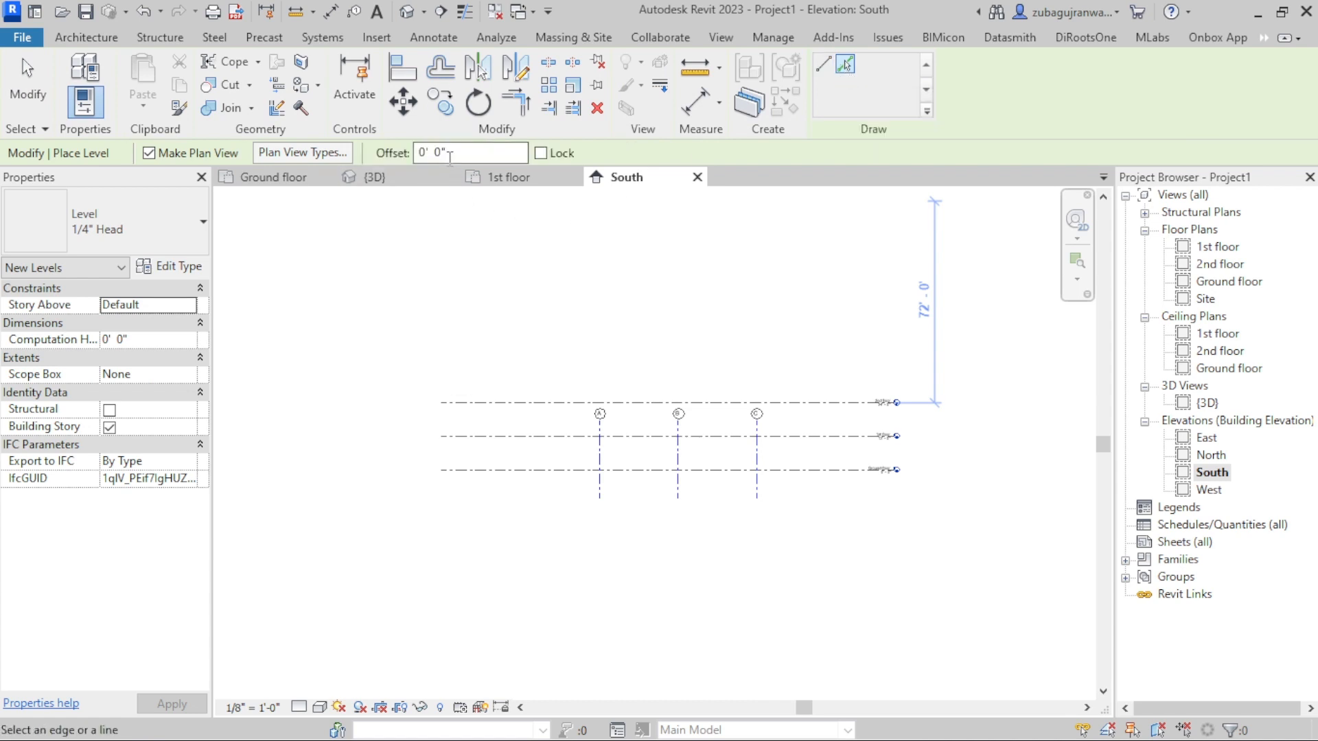
drag(444, 155, 404, 157)
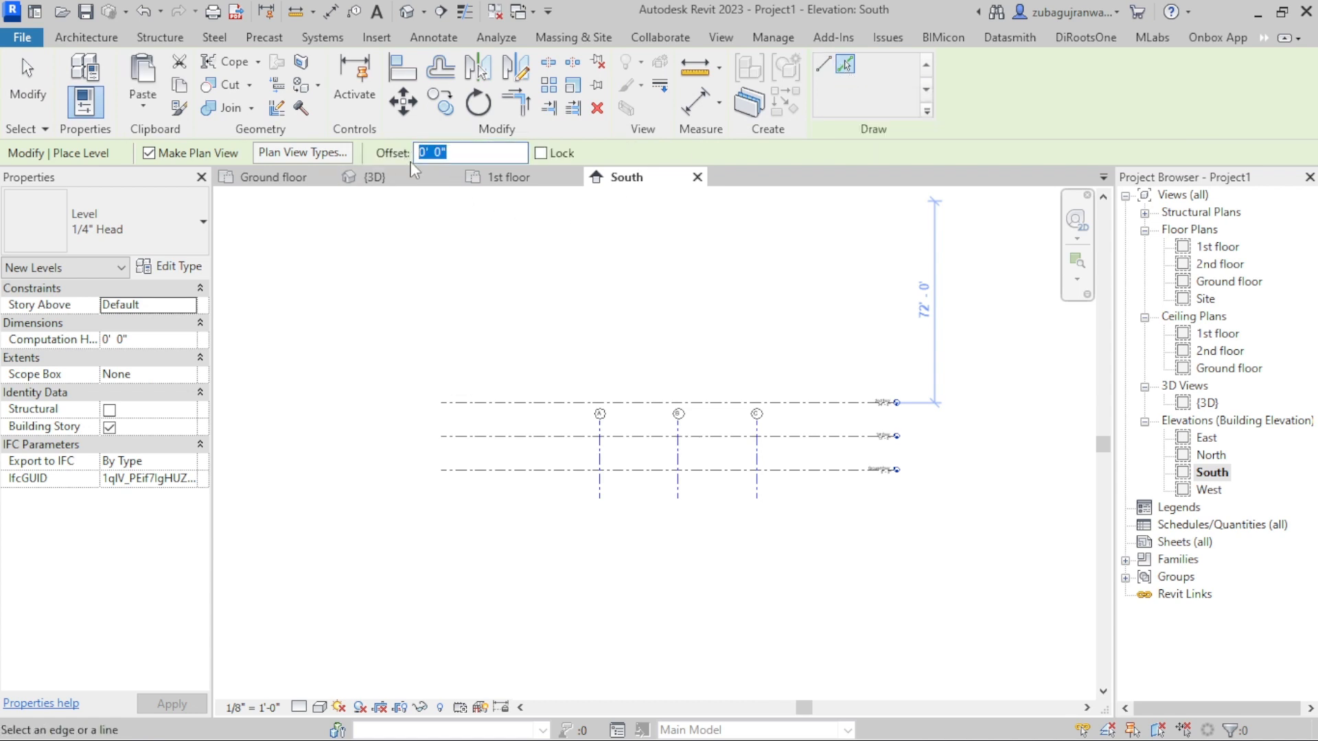
text(12)
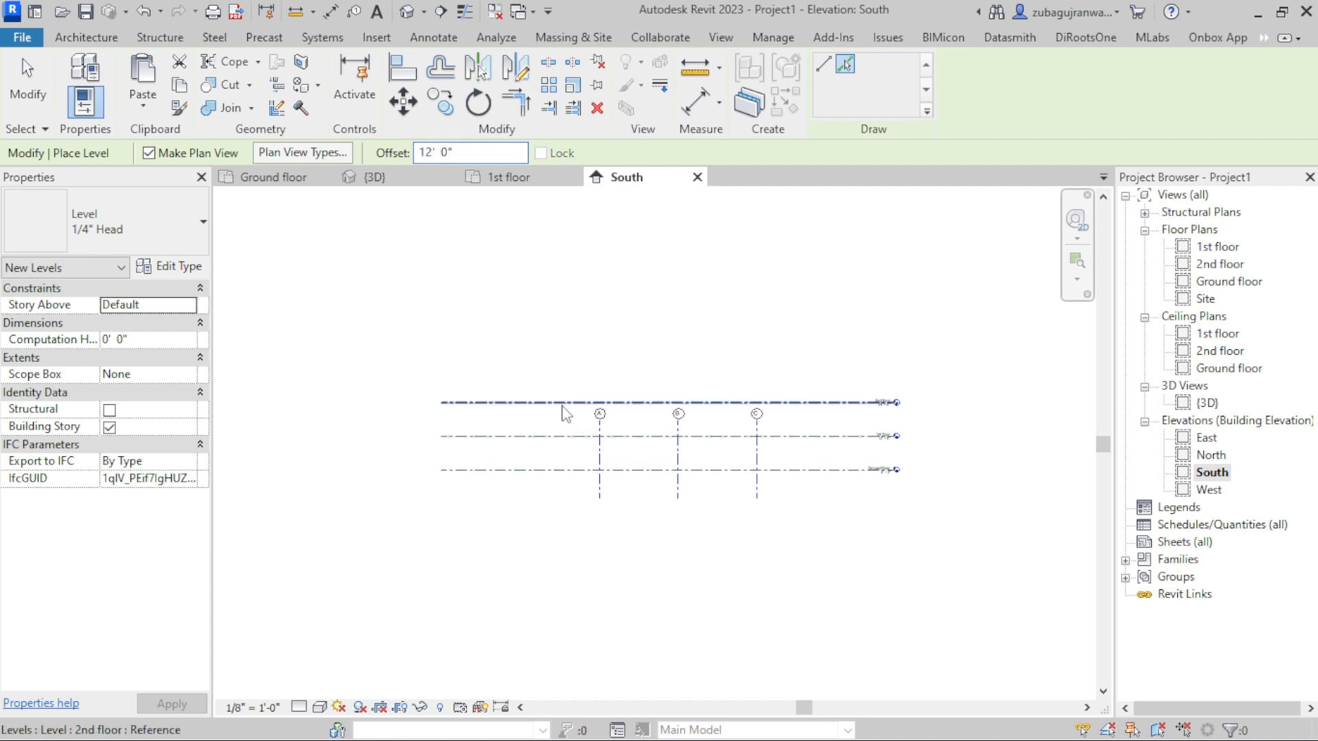
middle_drag(563, 412, 544, 471)
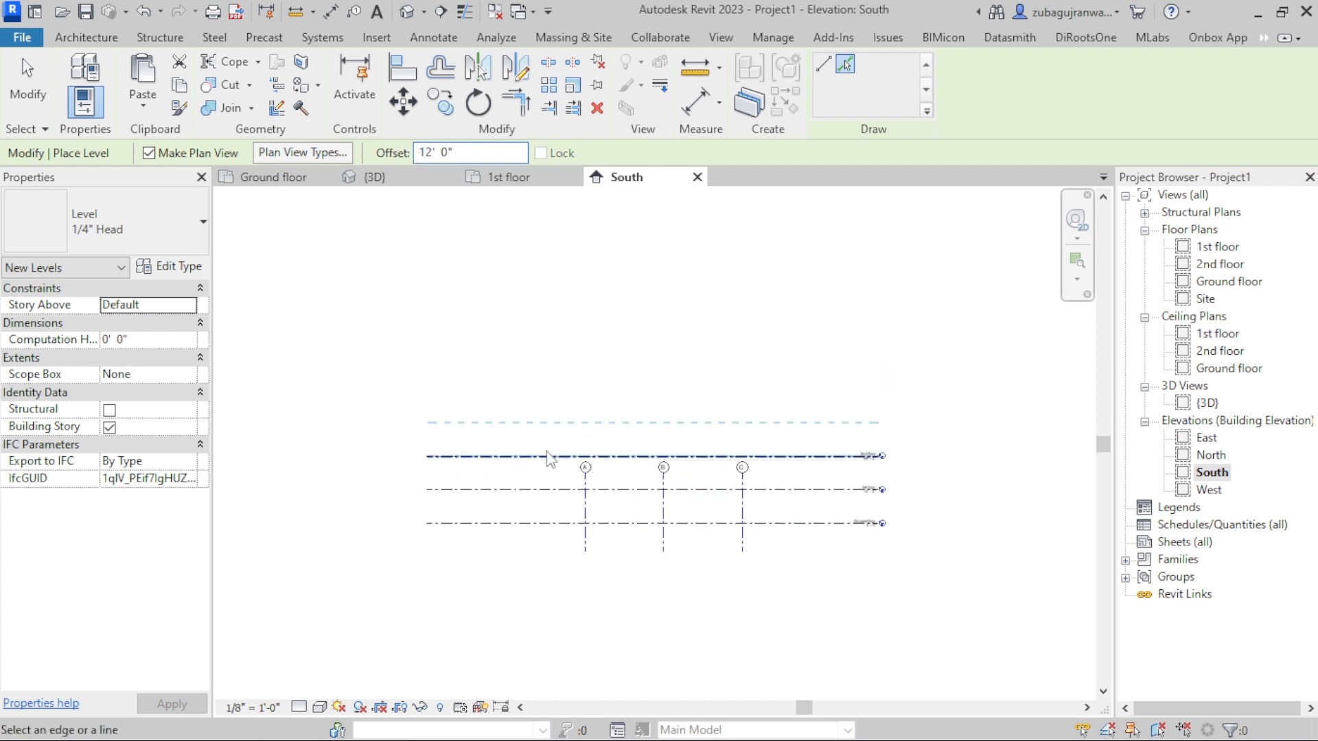
scroll(539, 453, up, 2)
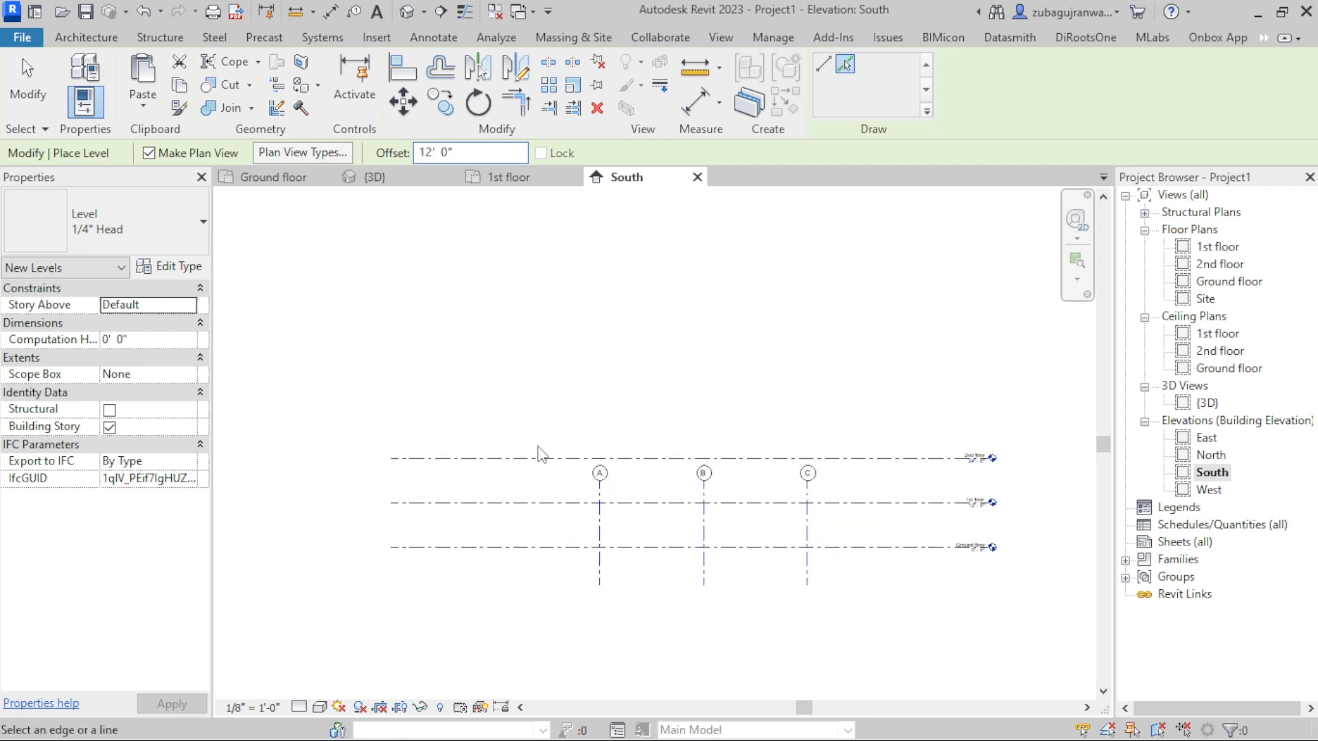
click(540, 458)
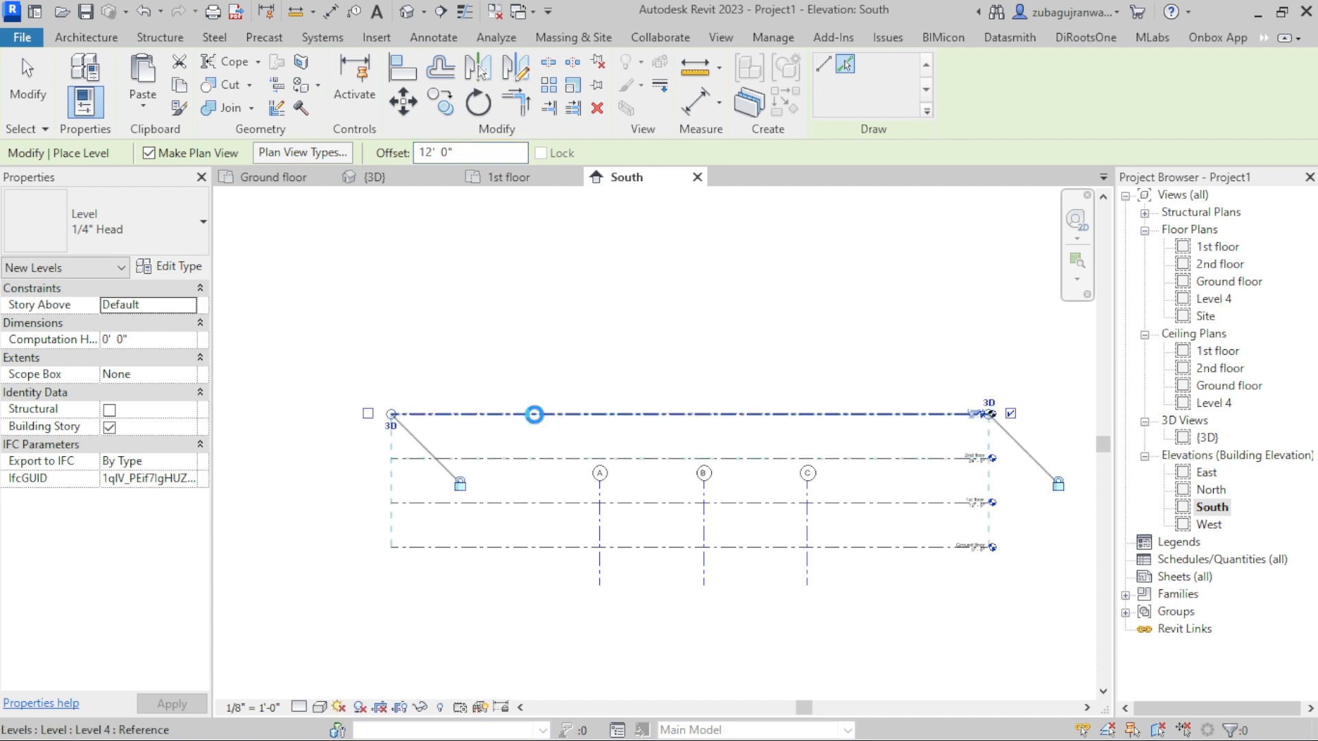
Step: Stack four more levels at 12' spacing above Level 4 by picking each successive topmost level line
click(535, 414)
click(535, 413)
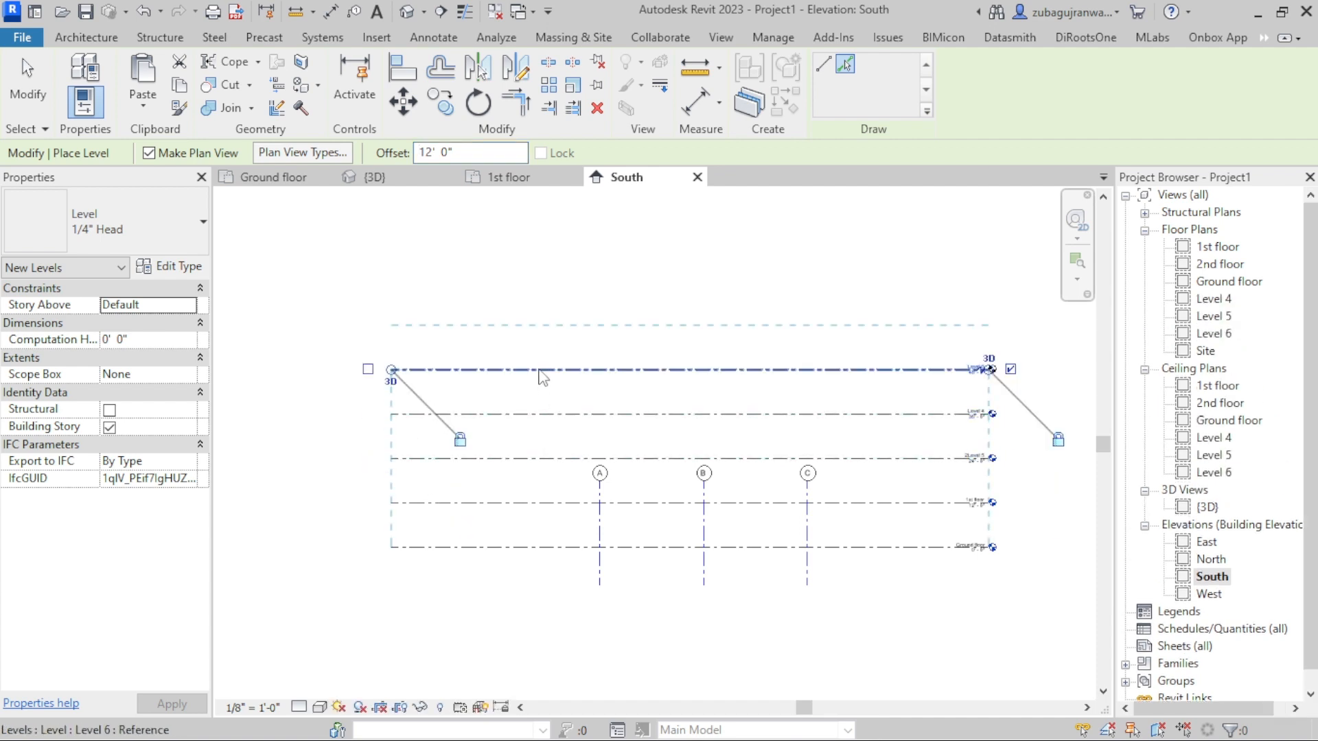
click(542, 370)
click(551, 325)
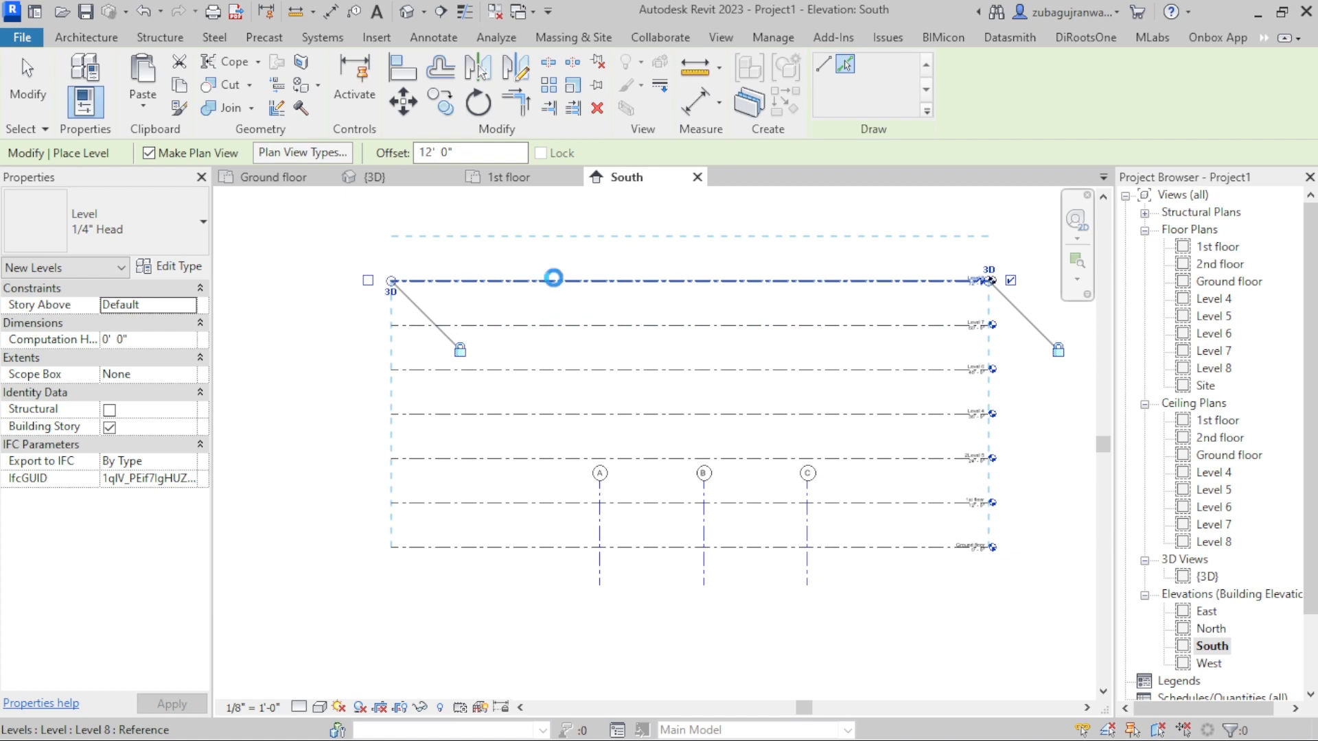
click(554, 278)
scroll(577, 377, down, 3)
scroll(576, 378, up, 1)
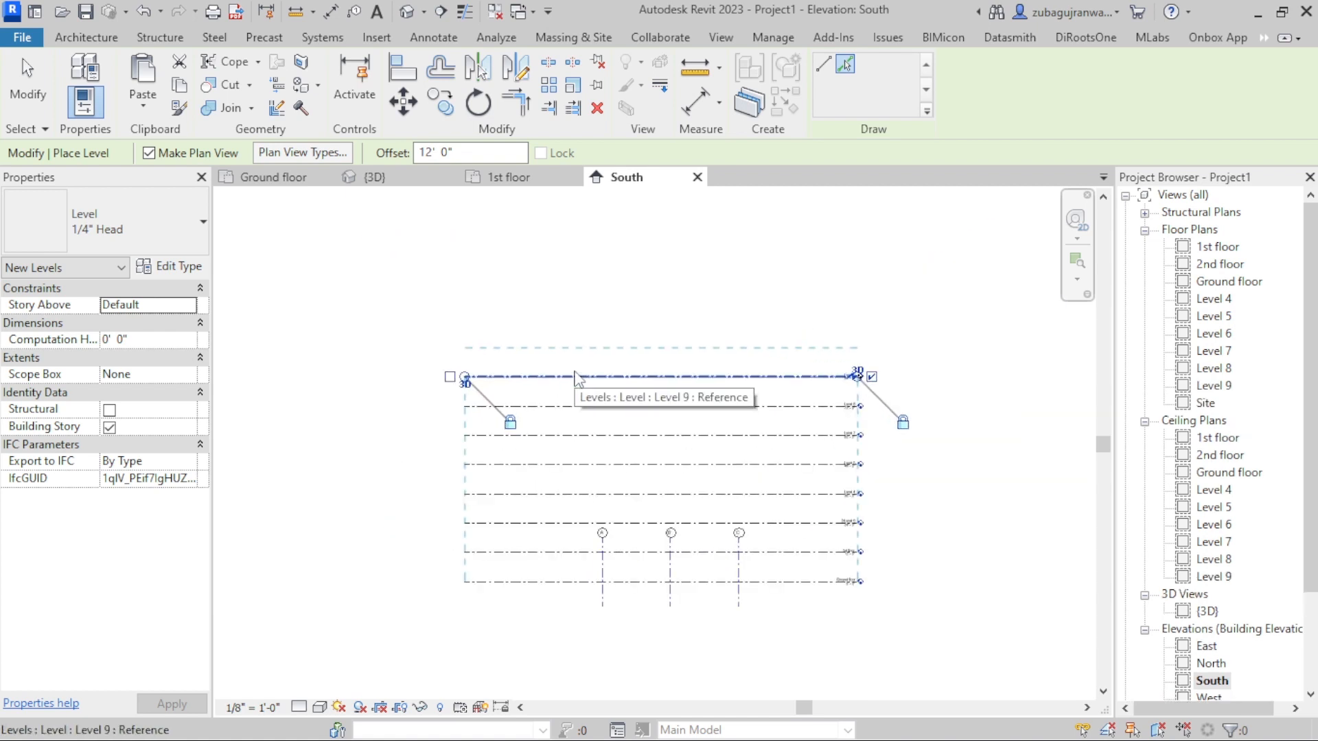
Step: Add three further levels at 12' spacing above Level 9 with Pick Lines, and check the level heads near the ground floor
click(576, 376)
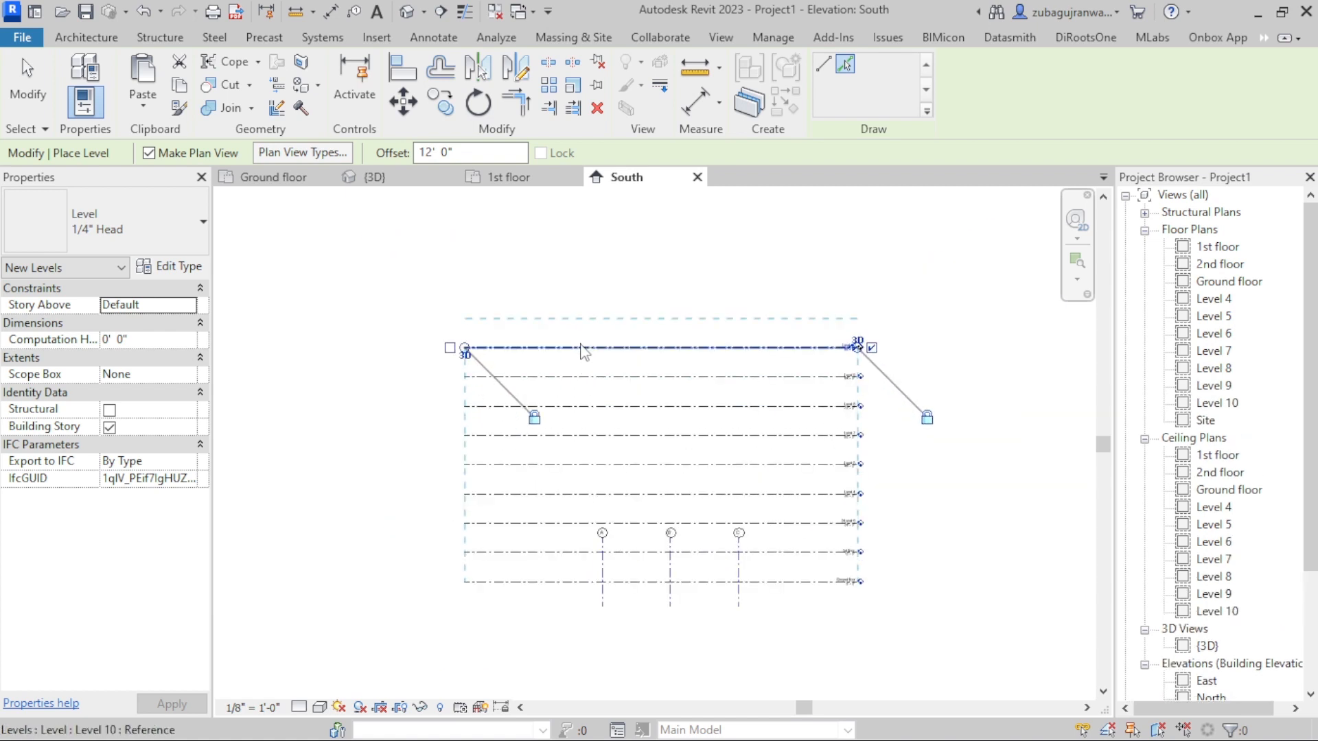
click(585, 348)
scroll(604, 302, down, 1)
scroll(612, 332, up, 2)
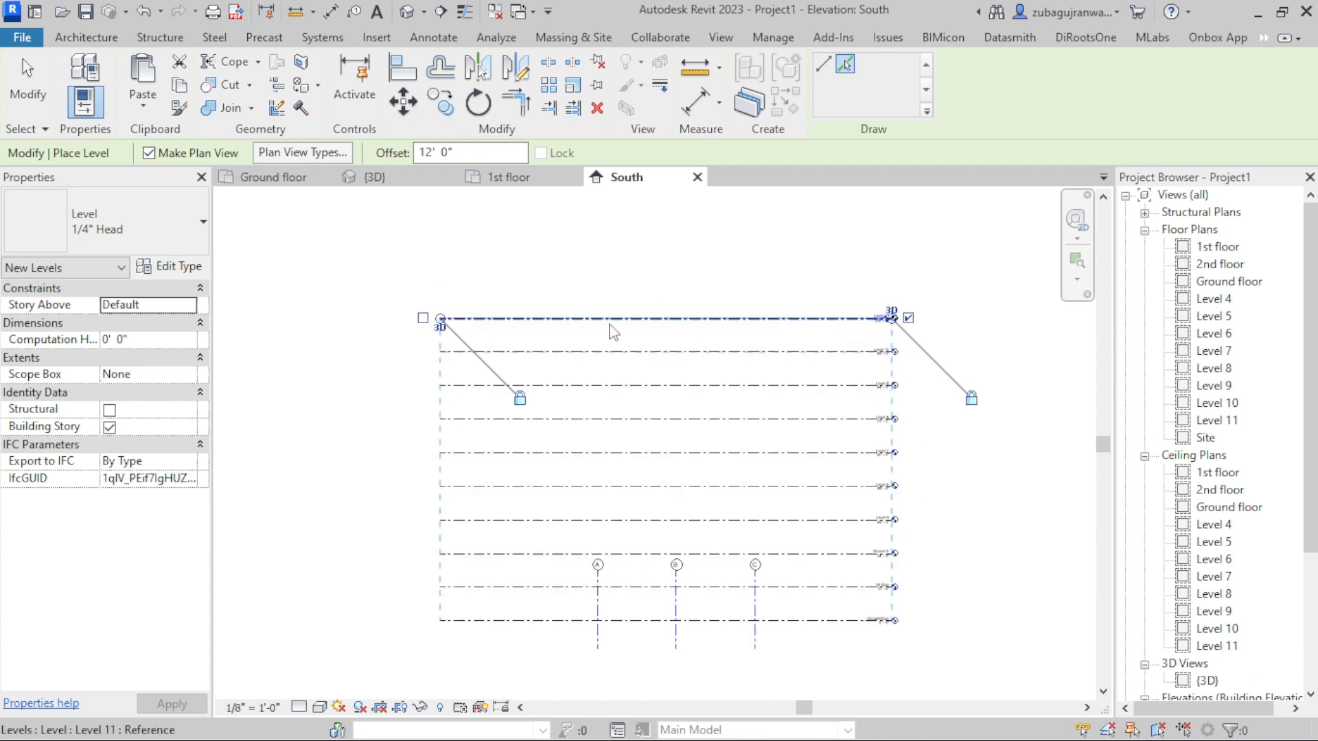
click(610, 319)
scroll(569, 295, down, 2)
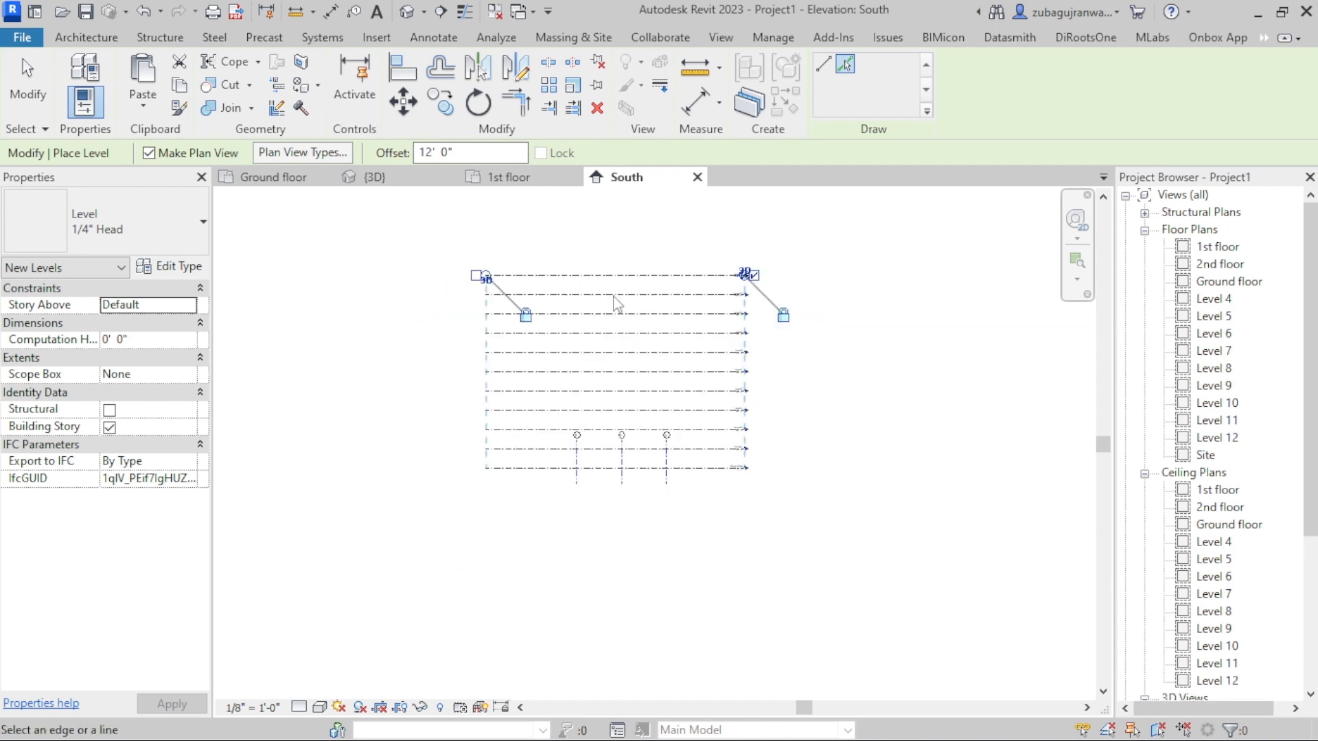
scroll(761, 468, up, 3)
scroll(738, 465, up, 3)
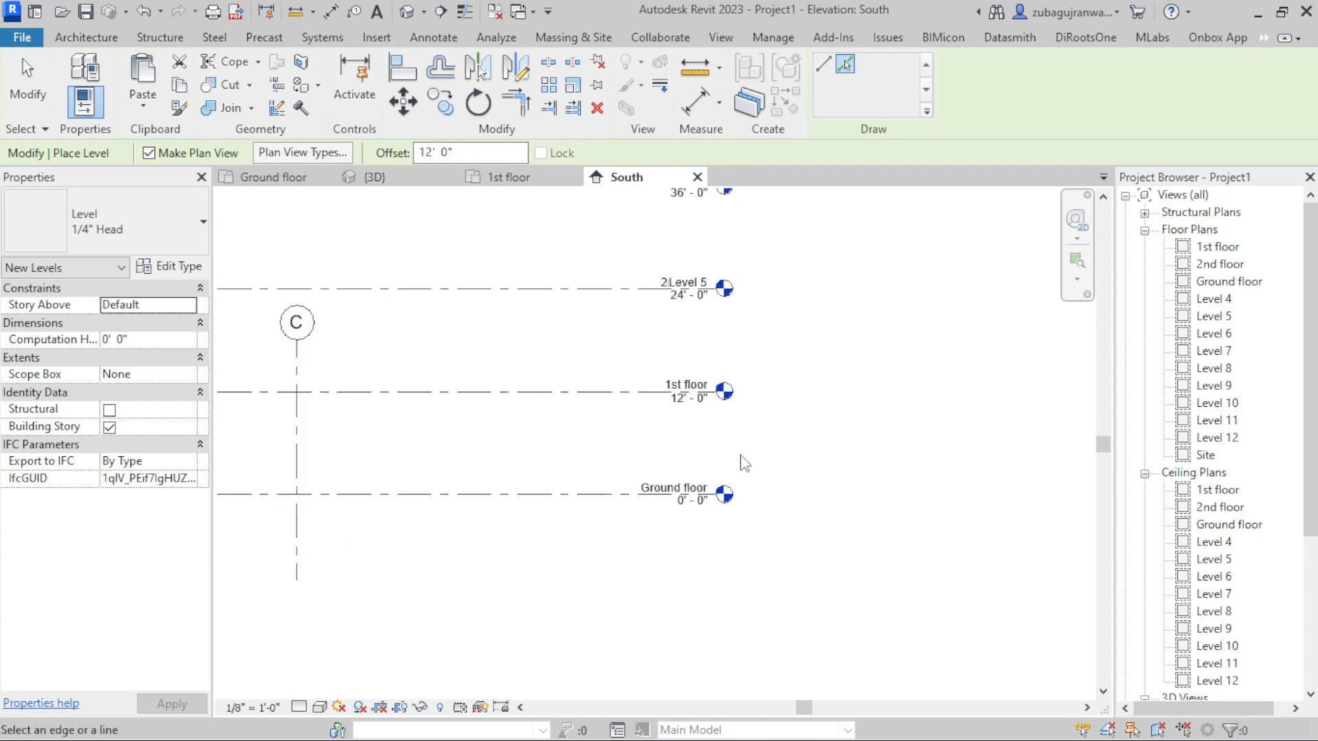
scroll(745, 462, down, 2)
scroll(757, 379, up, 2)
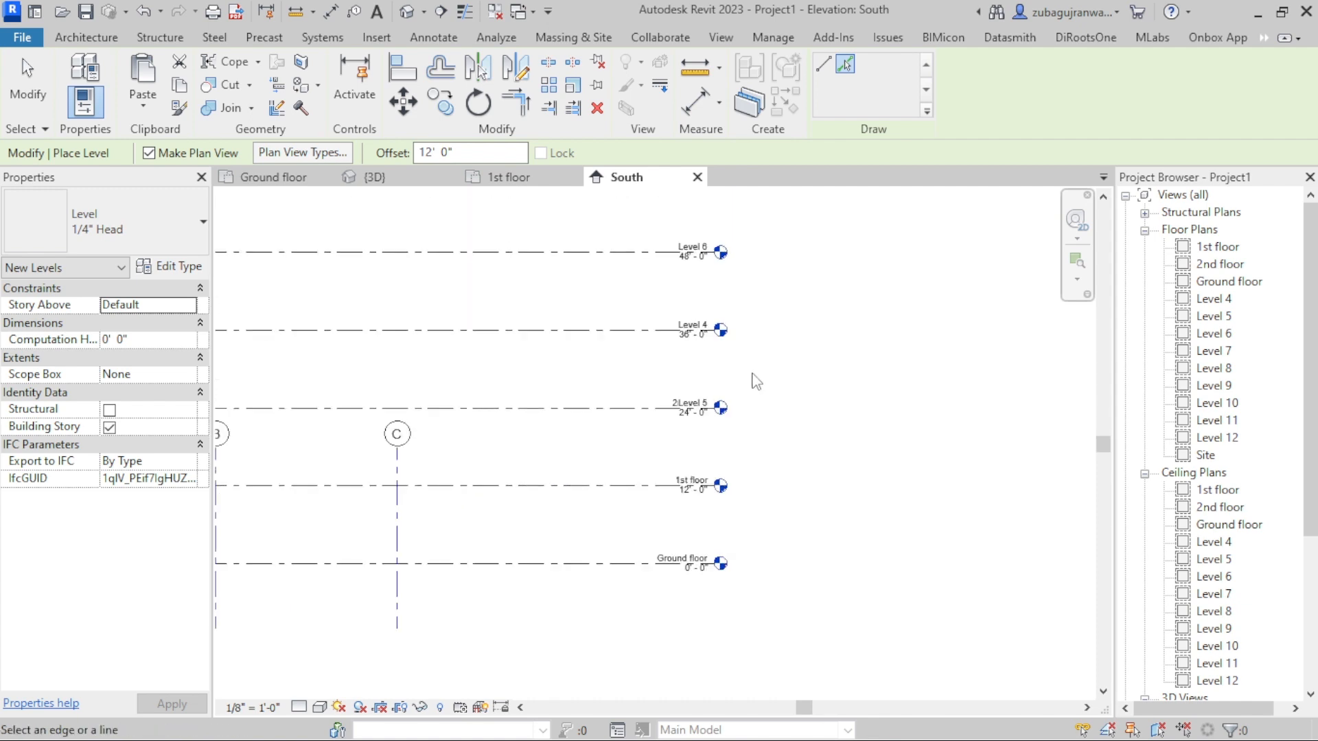